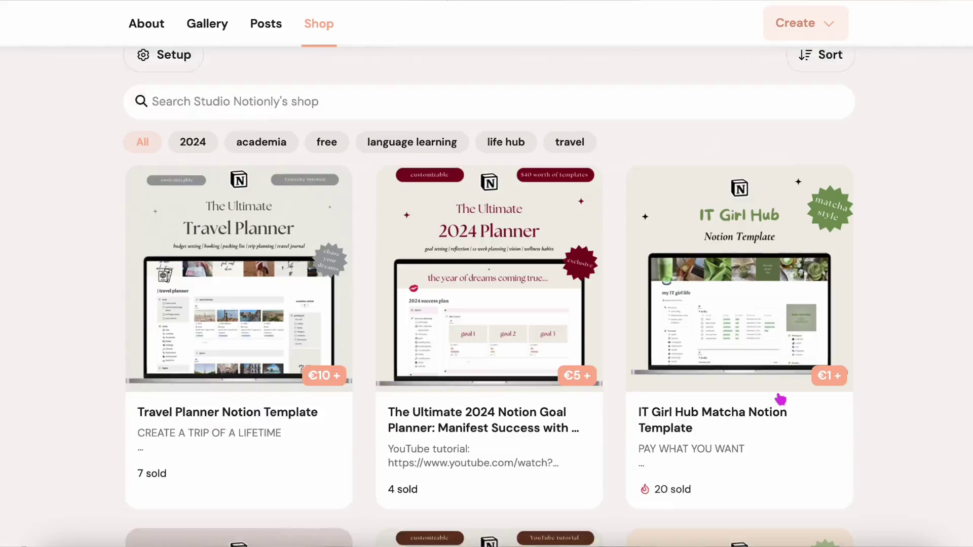
# Scroll the Gumroad shop down to the Notion template cards, including Travel Planner and 2024 Planner.
pyautogui.scroll(-3, 777, 397)
pyautogui.scroll(-15, 780, 400)
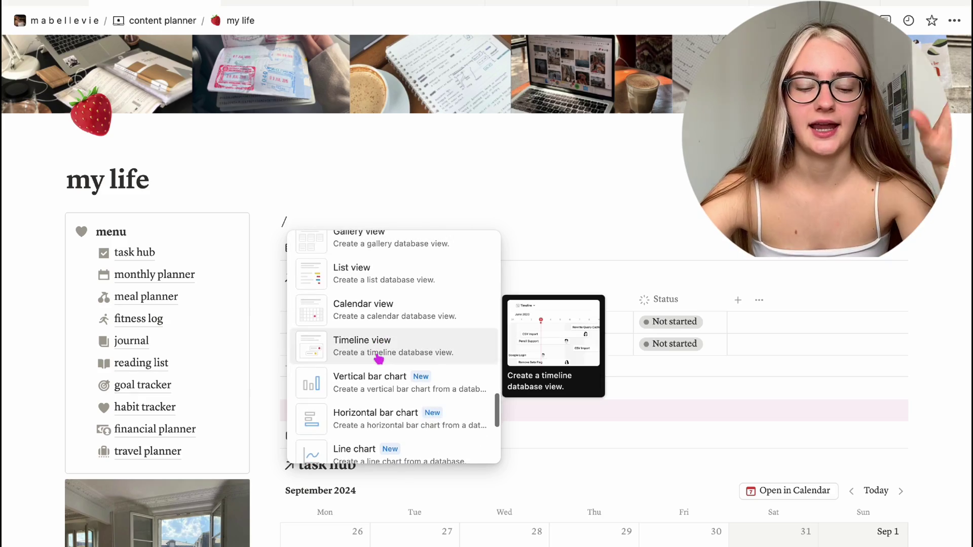
# Scroll the slash command menu on the my life page to the Database view options.
pyautogui.scroll(5, 379, 358)
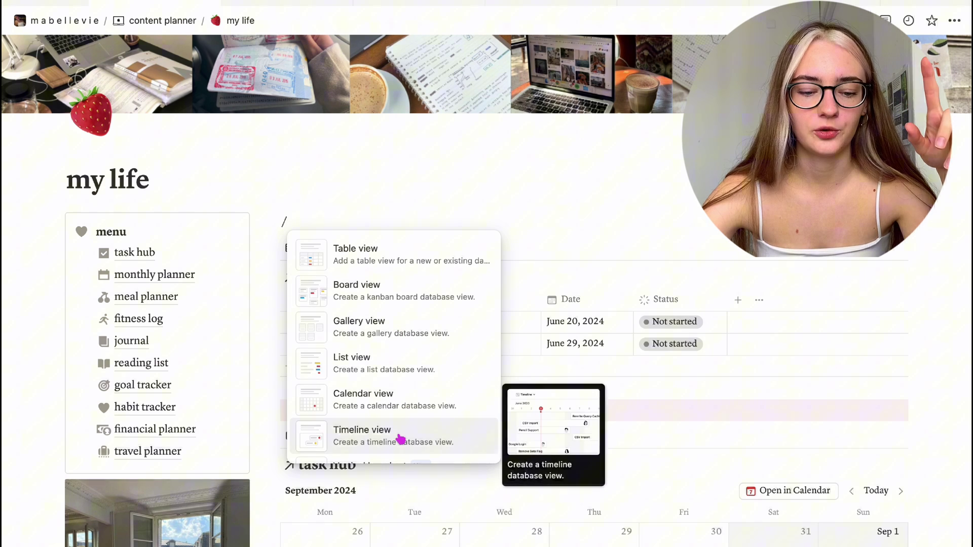
pyautogui.scroll(1, 401, 439)
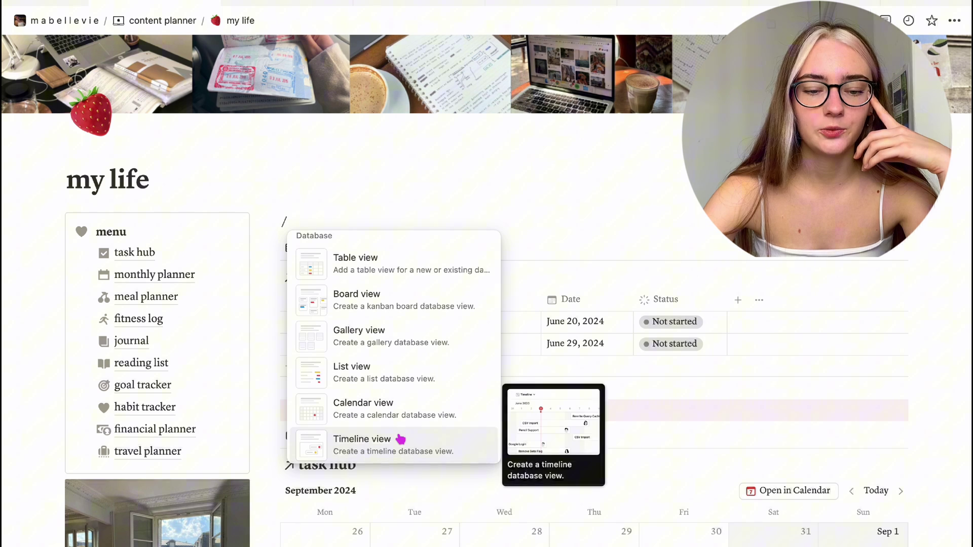
pyautogui.scroll(-1, 426, 278)
# Insert a new blank table view and title it 'task hub'.
pyautogui.click(425, 278)
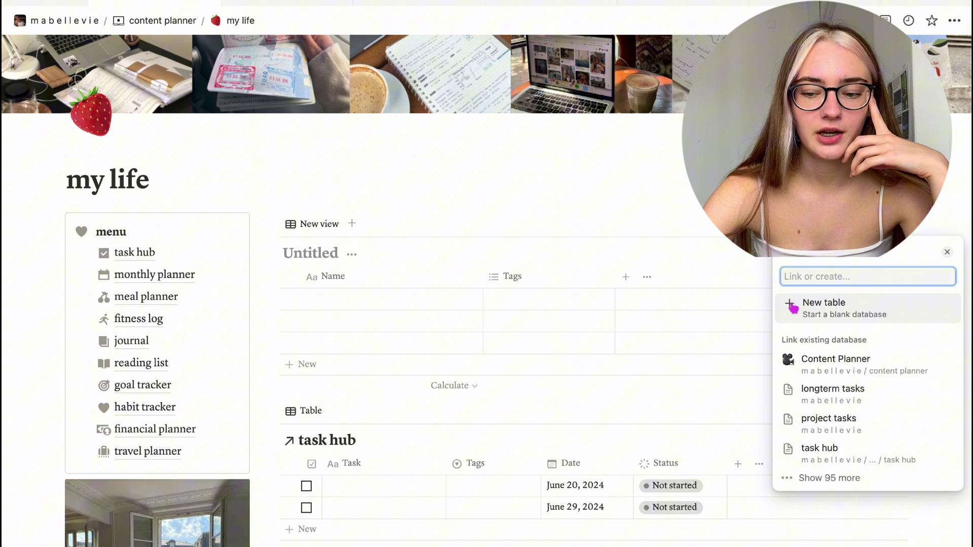
pyautogui.click(791, 305)
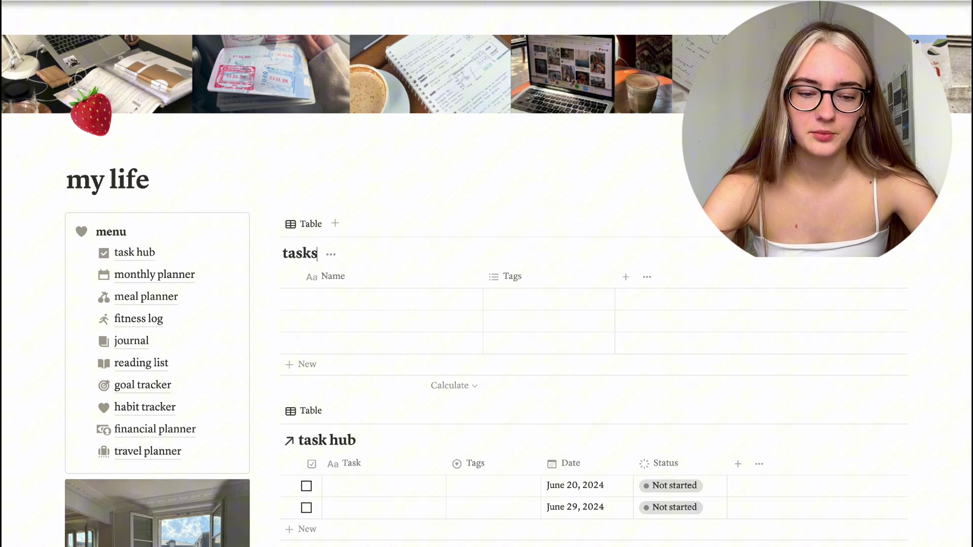
pyautogui.write('task hub')
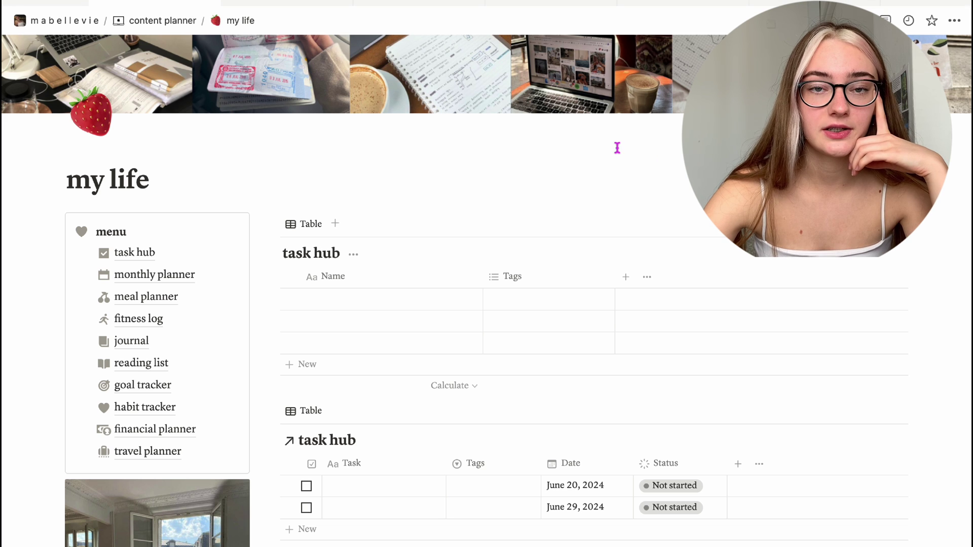
pyautogui.click(427, 276)
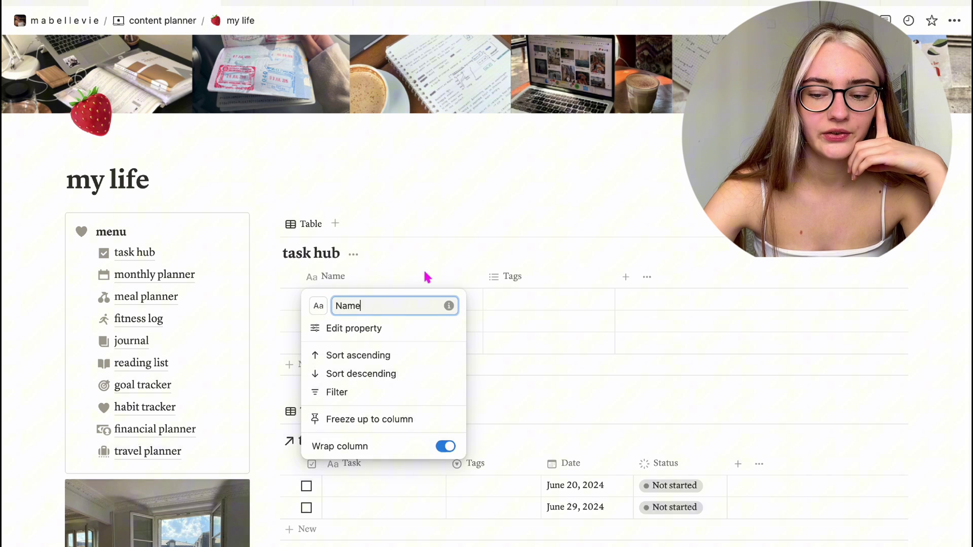
pyautogui.click(483, 209)
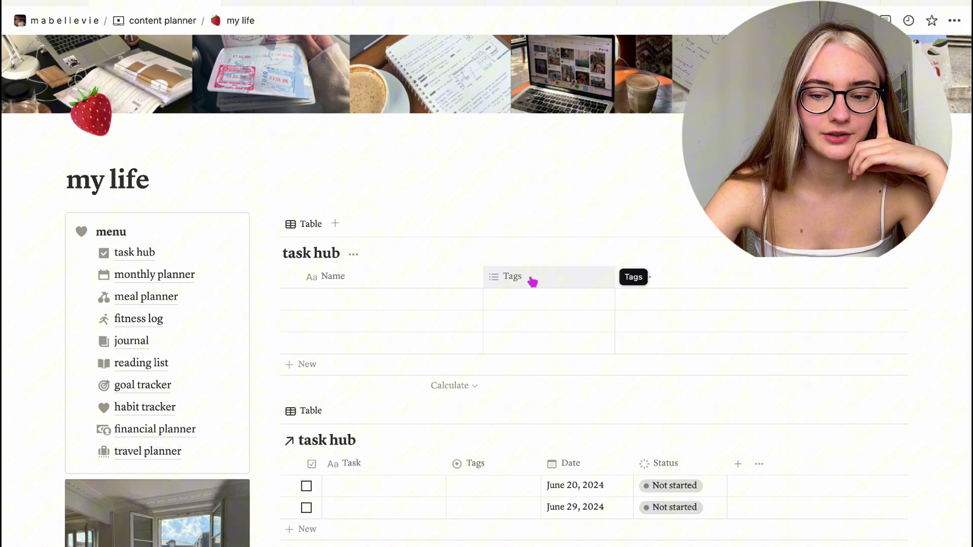
# Add a new column to task hub and browse the property type list.
pyautogui.click(626, 278)
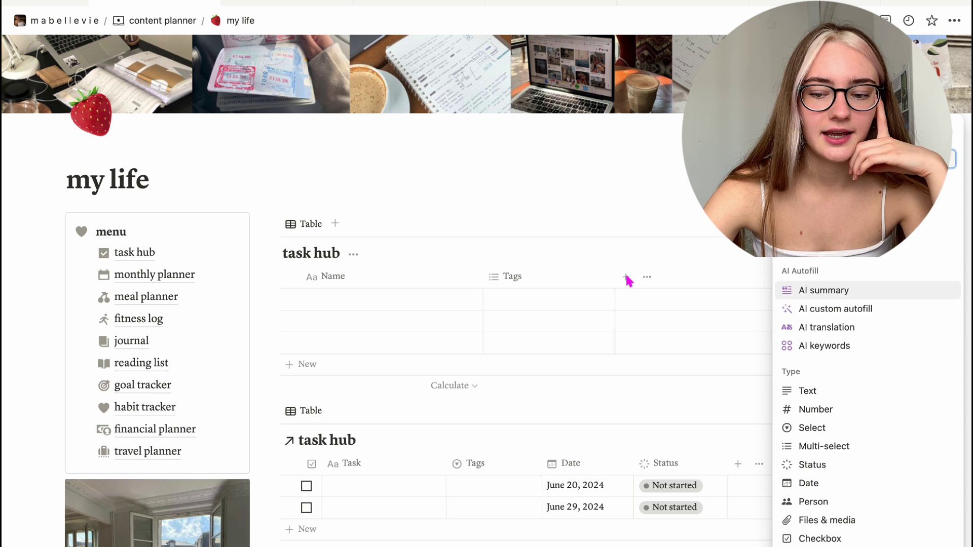
pyautogui.scroll(1, 835, 464)
pyautogui.scroll(-1, 835, 467)
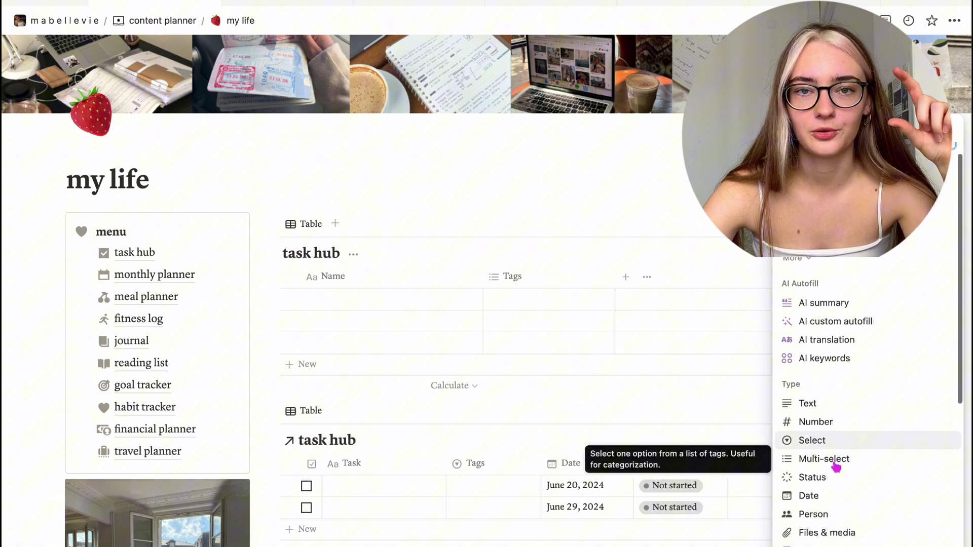
pyautogui.scroll(1, 835, 466)
pyautogui.scroll(-1, 835, 466)
pyautogui.scroll(-1, 835, 467)
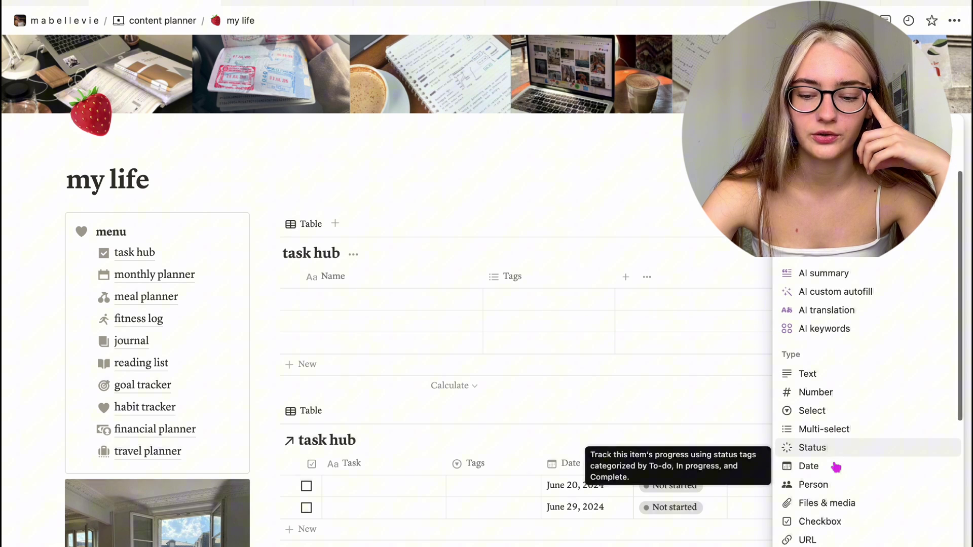
pyautogui.scroll(-5, 835, 466)
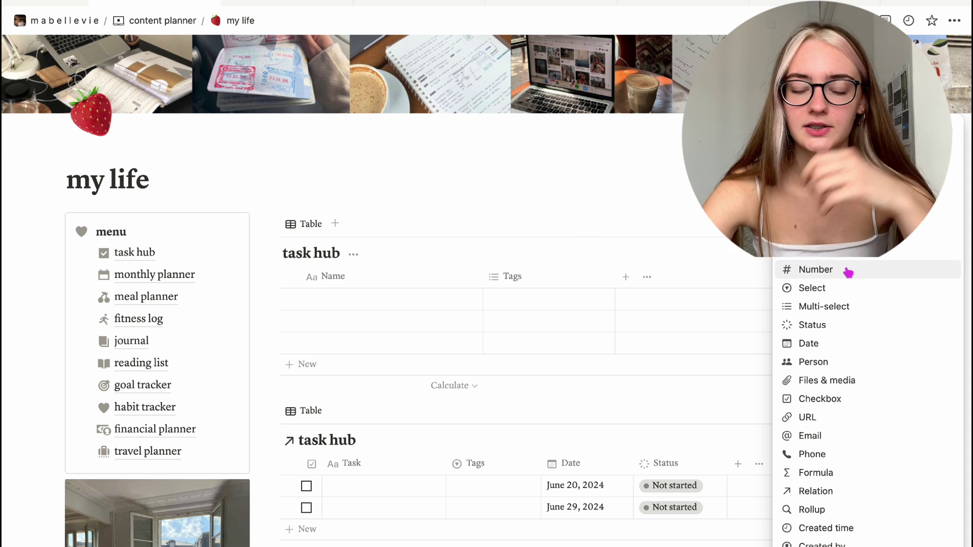
pyautogui.scroll(-3, 837, 289)
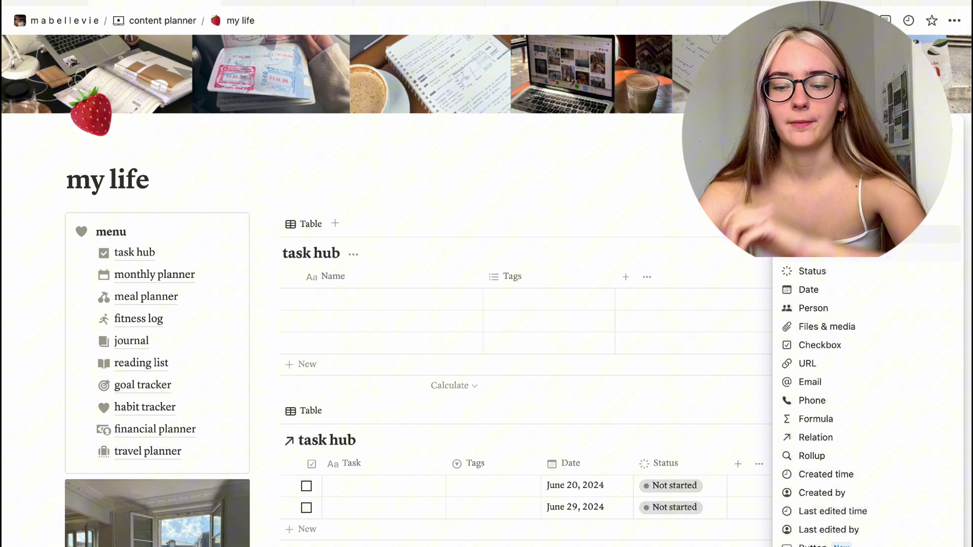
# Make the new column a Select named Tags and delete the old Tags property.
pyautogui.click(820, 253)
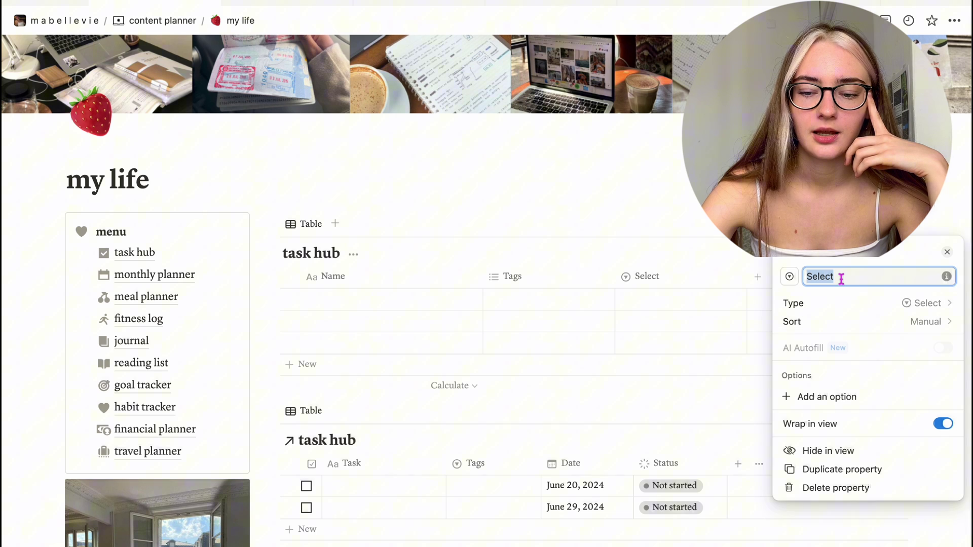
pyautogui.write('Tags')
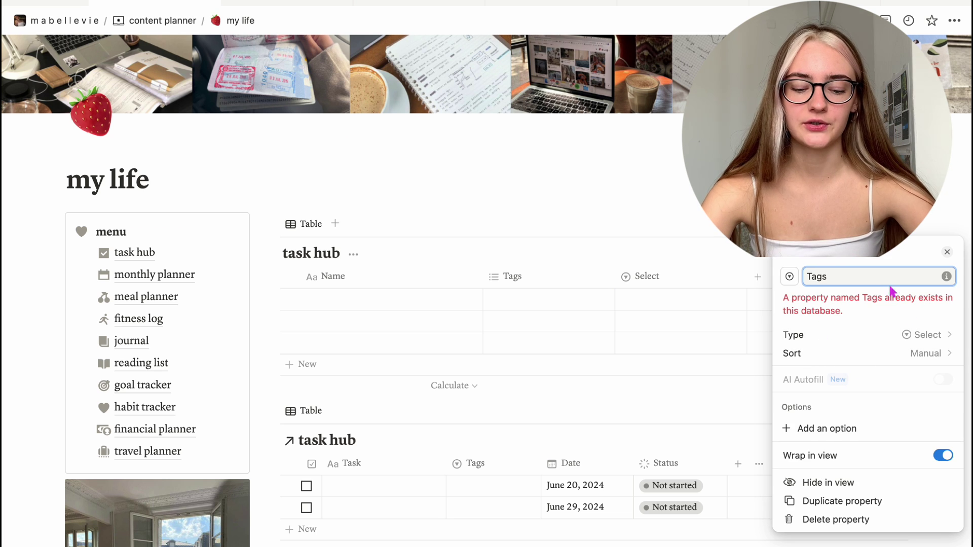
pyautogui.click(567, 278)
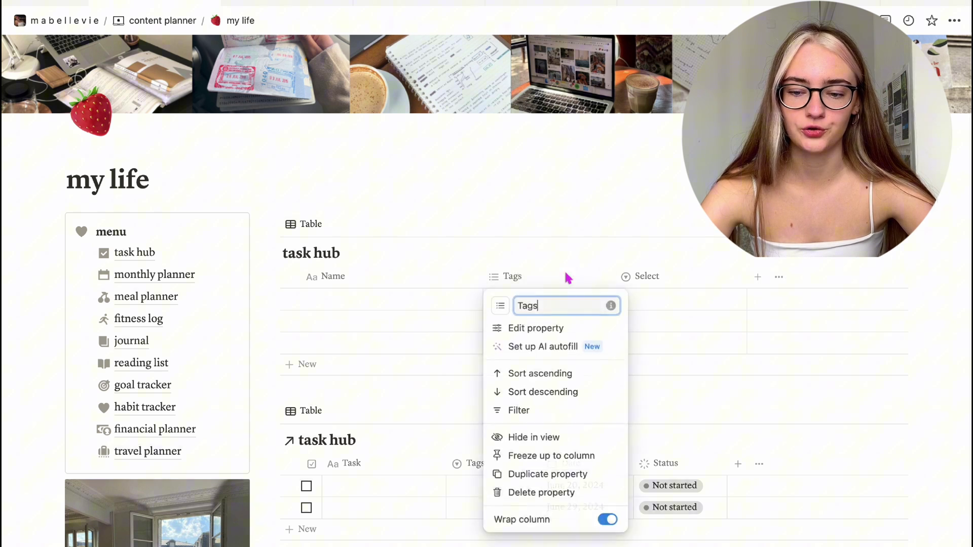
pyautogui.click(556, 312)
pyautogui.click(556, 274)
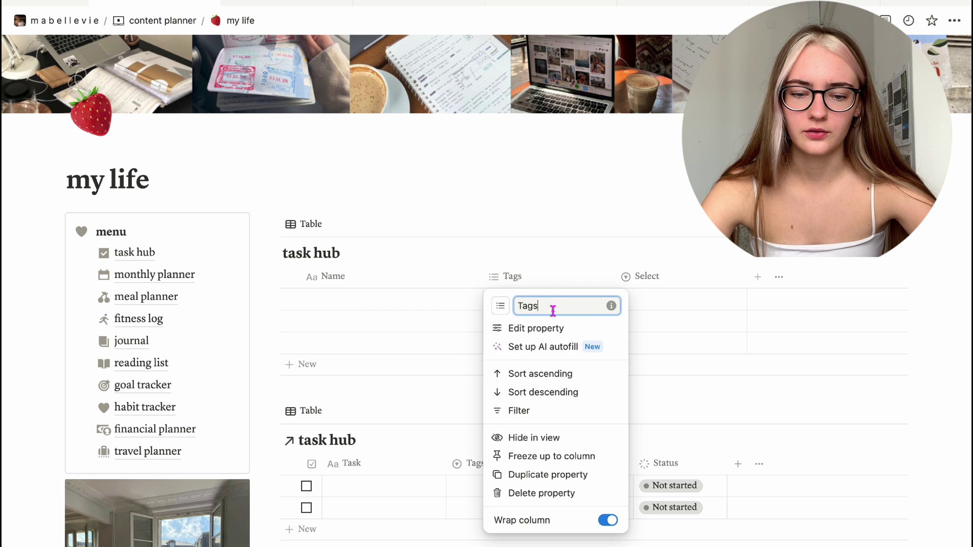
pyautogui.click(538, 493)
pyautogui.click(565, 314)
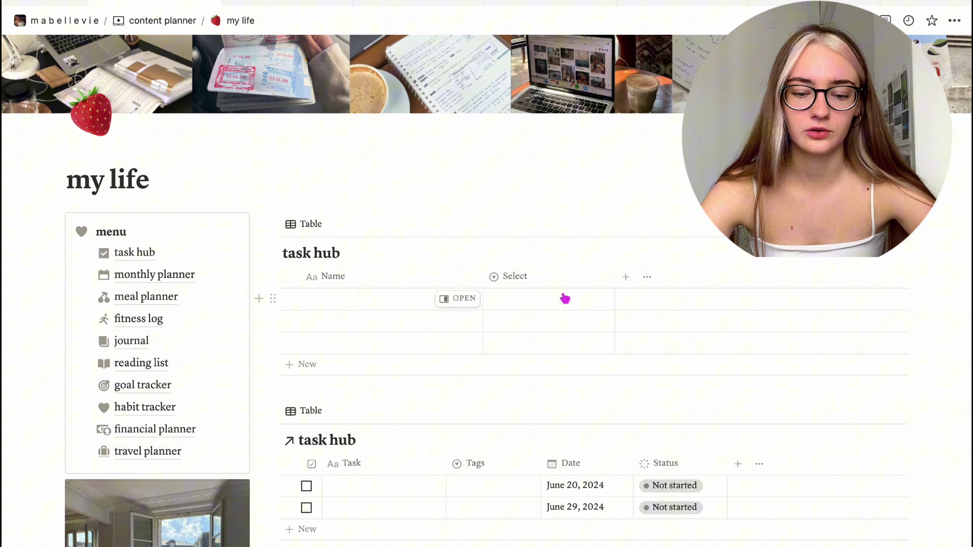
pyautogui.click(583, 278)
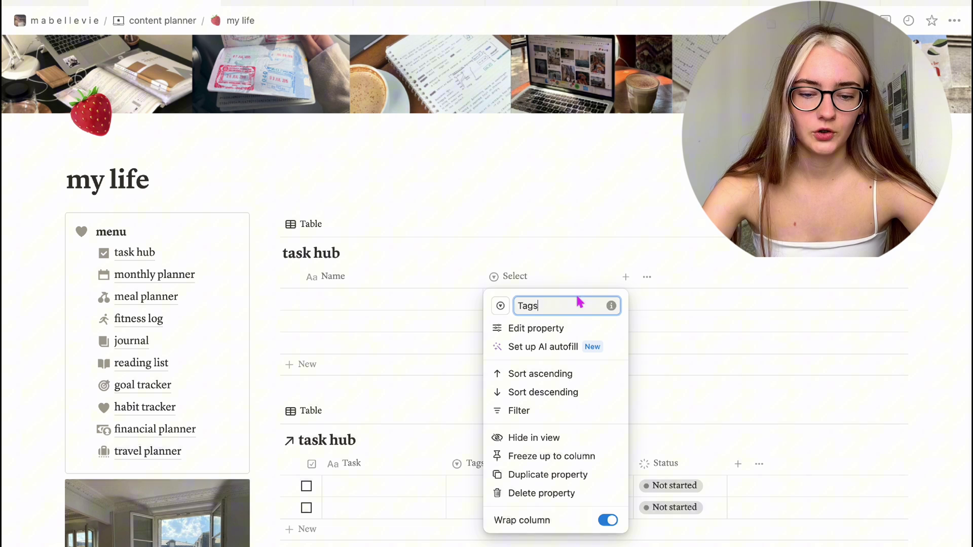
pyautogui.click(578, 220)
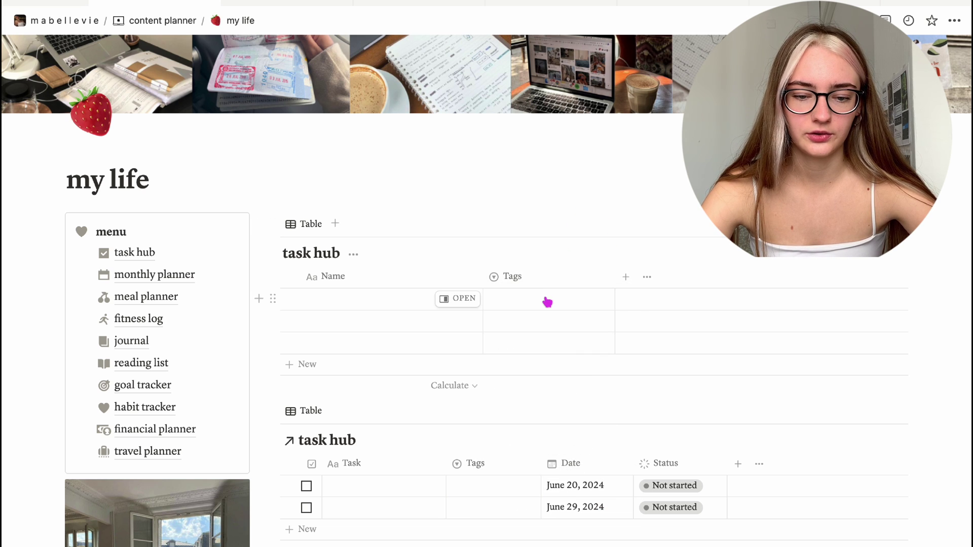
# Tag the three rows personal, work and uni, keeping personal on the first row.
pyautogui.click(547, 302)
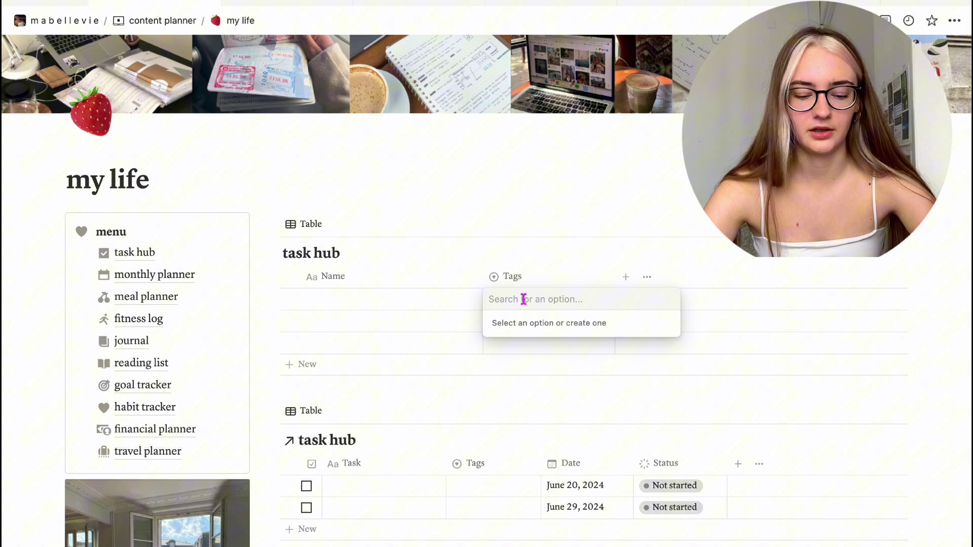
pyautogui.write('personal')
pyautogui.press('Return')
pyautogui.press('Down')
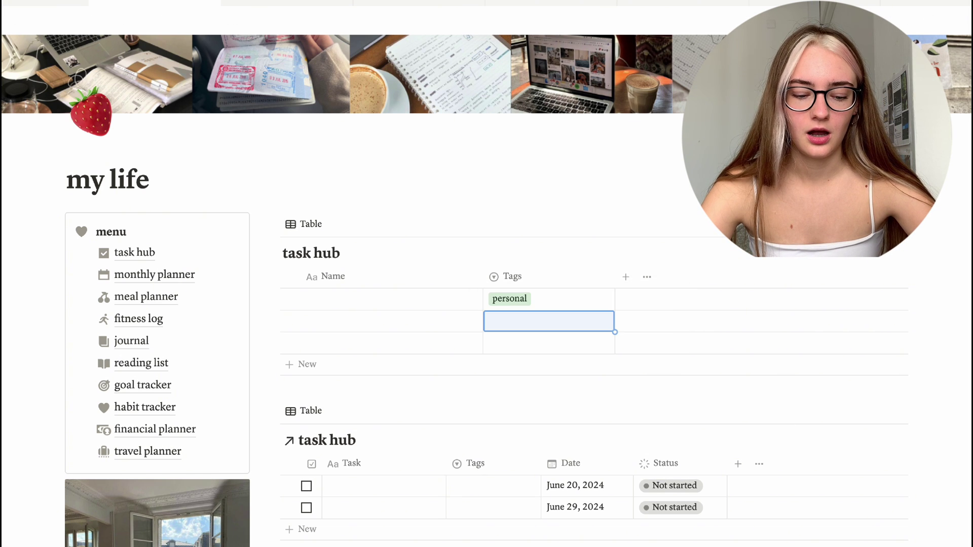
pyautogui.write('w')
pyautogui.press('Return')
pyautogui.press('Down')
pyautogui.write('u')
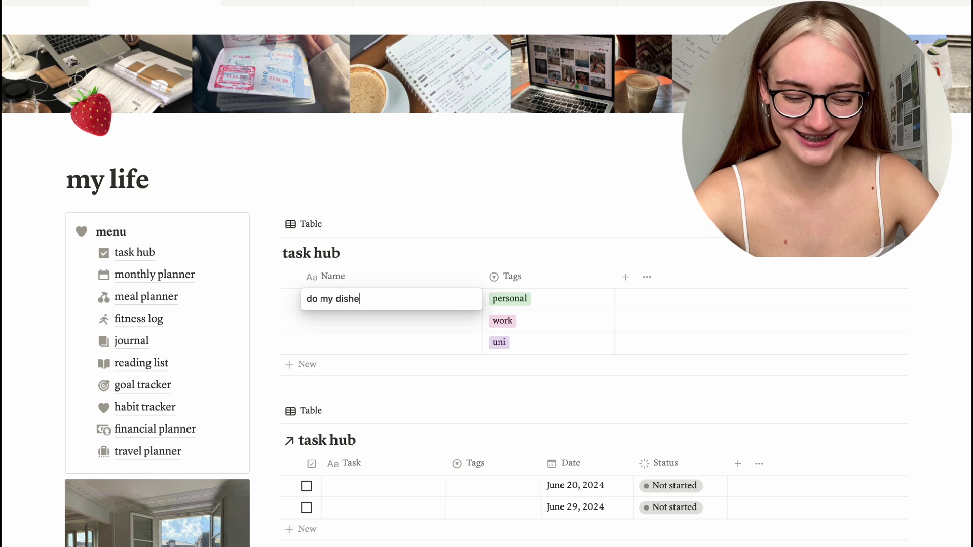
pyautogui.click(529, 300)
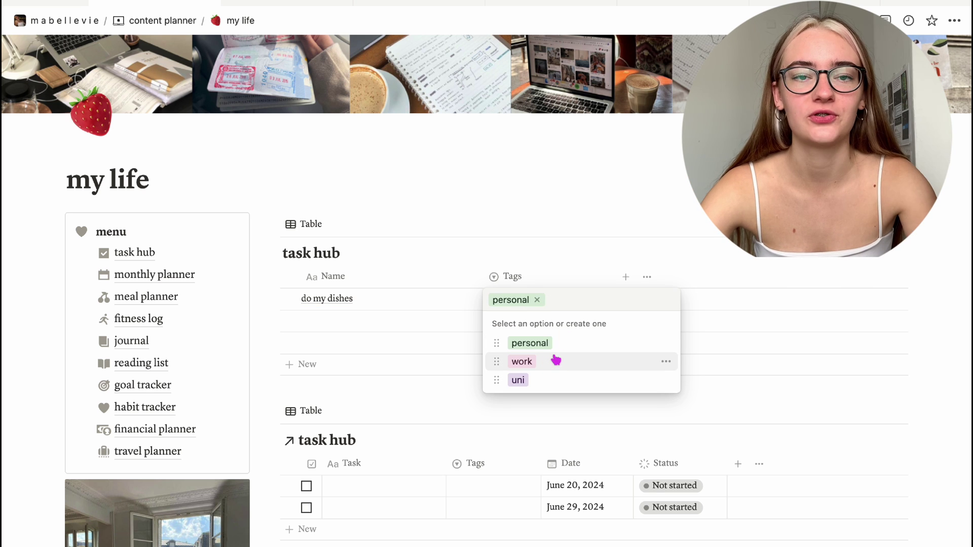
pyautogui.press('Up')
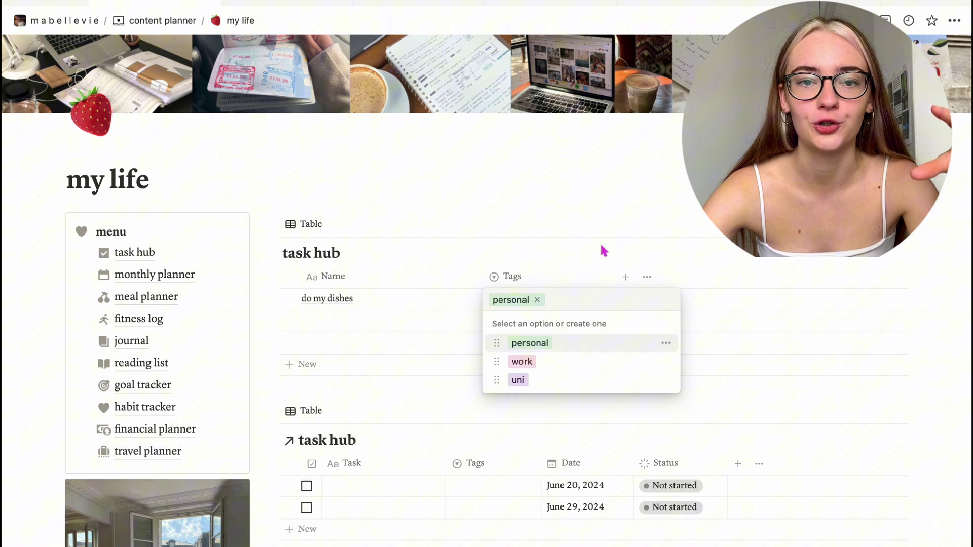
pyautogui.press('Escape')
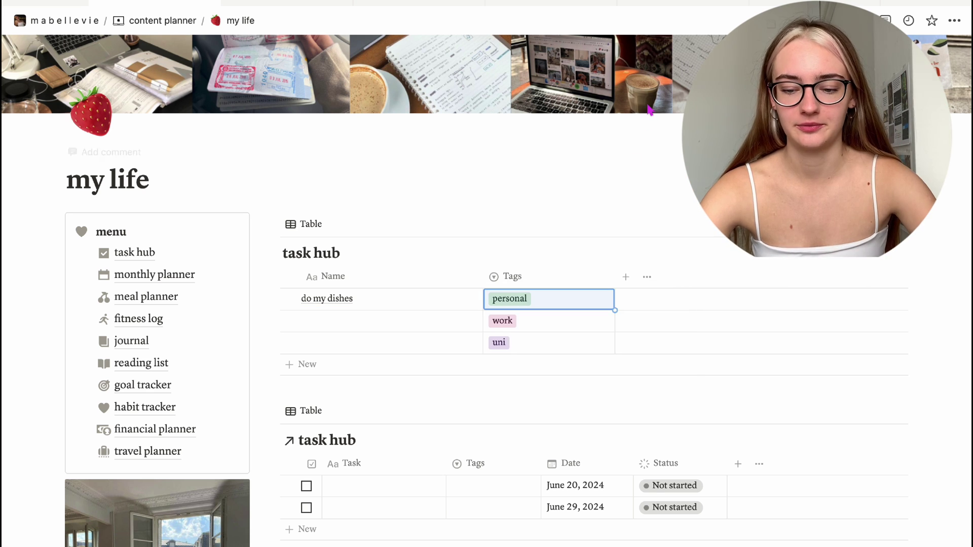
# Add a Due Date column to the task hub table.
pyautogui.click(625, 278)
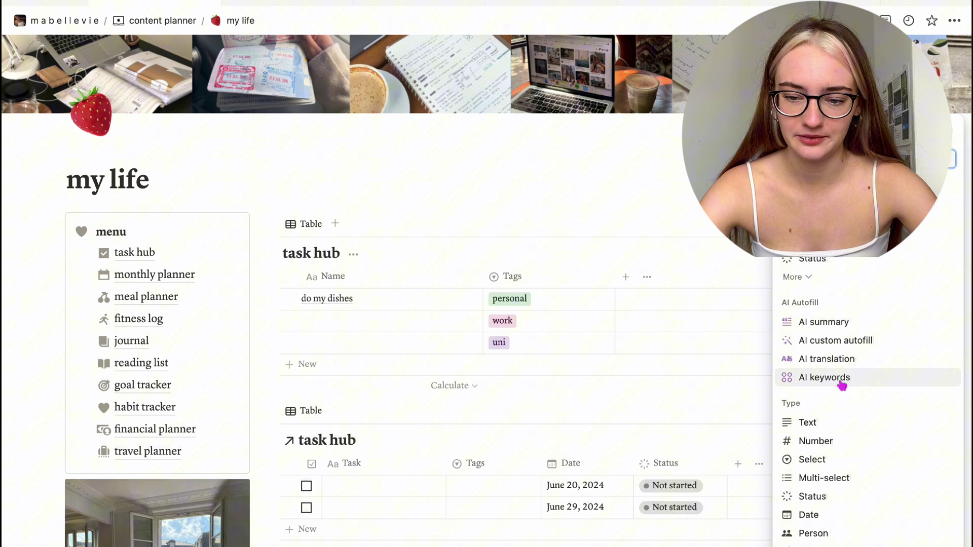
pyautogui.scroll(-3, 841, 385)
pyautogui.scroll(5, 842, 259)
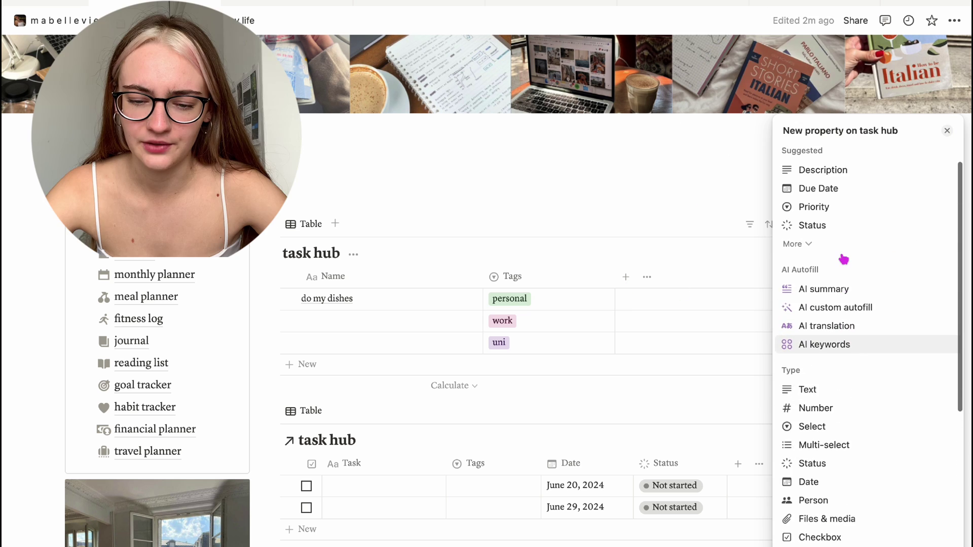
pyautogui.click(811, 215)
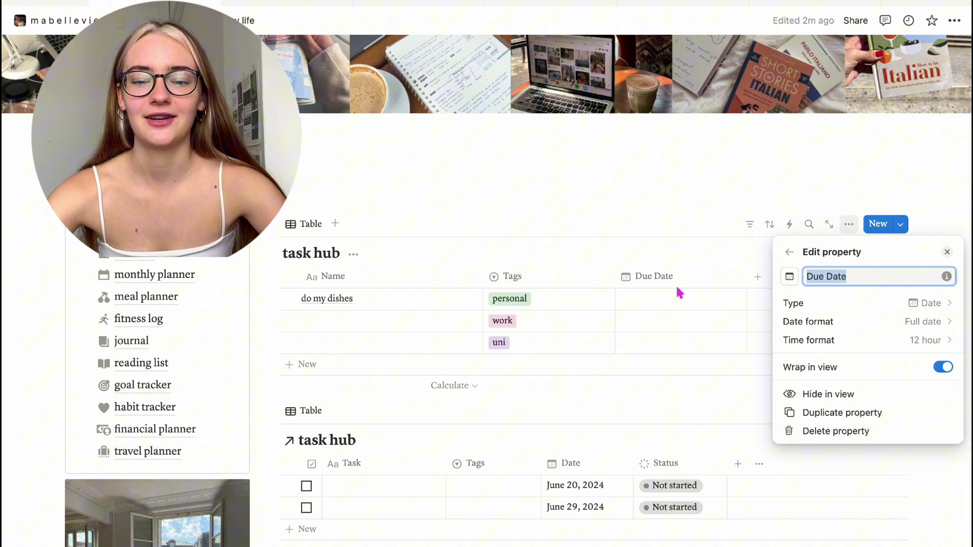
# Add a narrowed Status column and bring up property types for another column.
pyautogui.click(757, 276)
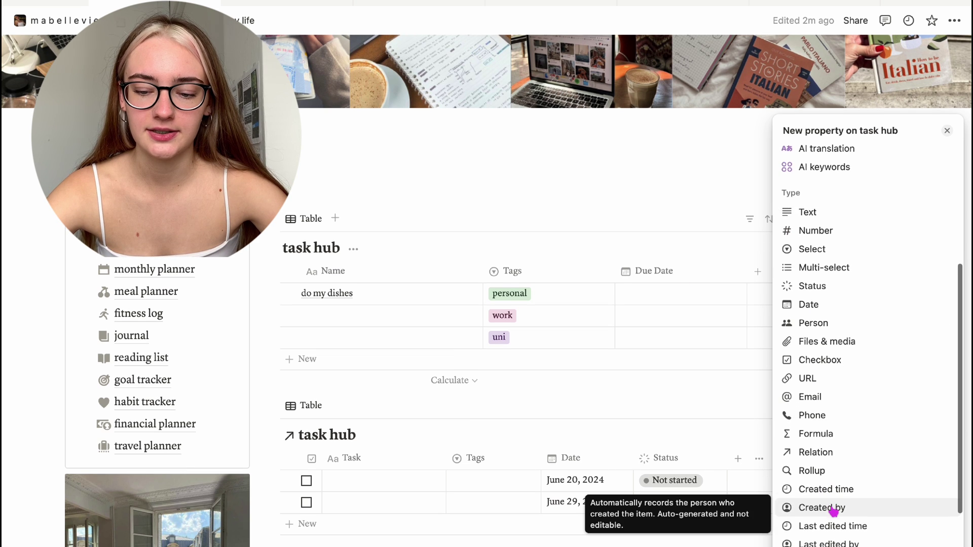
pyautogui.click(837, 278)
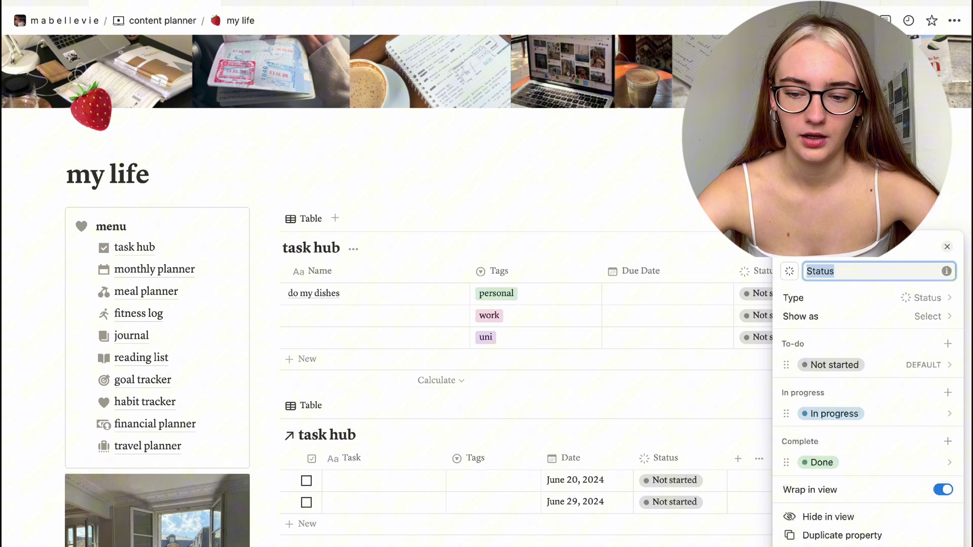
pyautogui.click(623, 311)
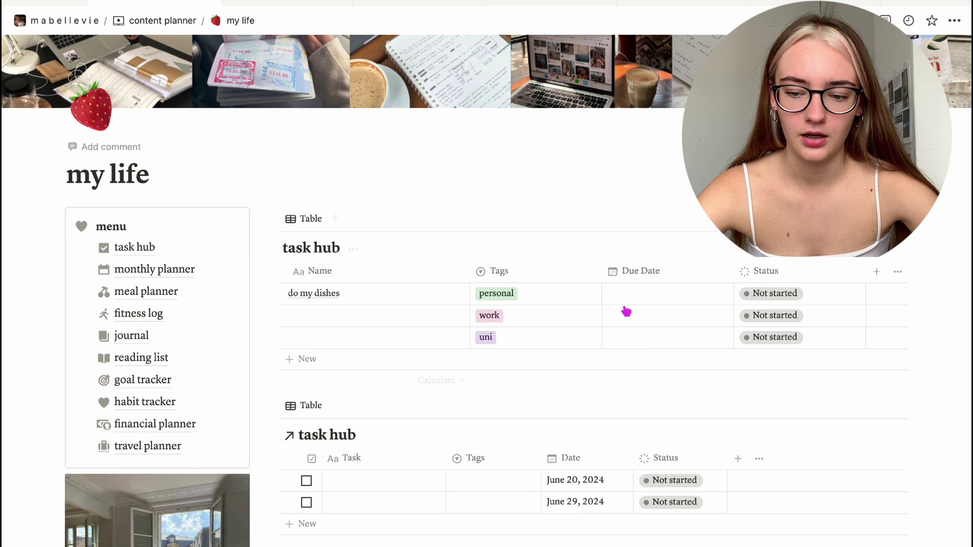
pyautogui.click(865, 278)
pyautogui.press('Escape')
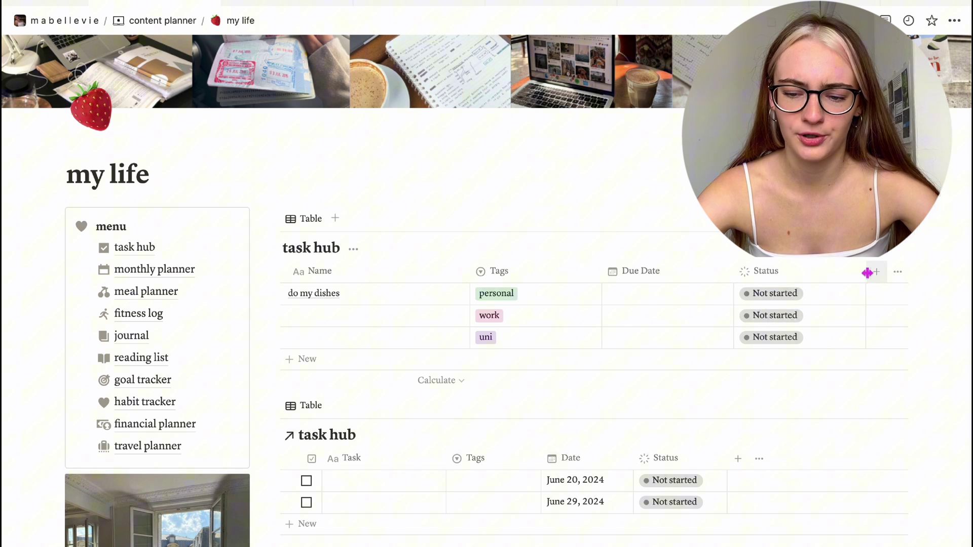
pyautogui.moveTo(866, 274); pyautogui.dragTo(819, 279)
pyautogui.click(840, 274)
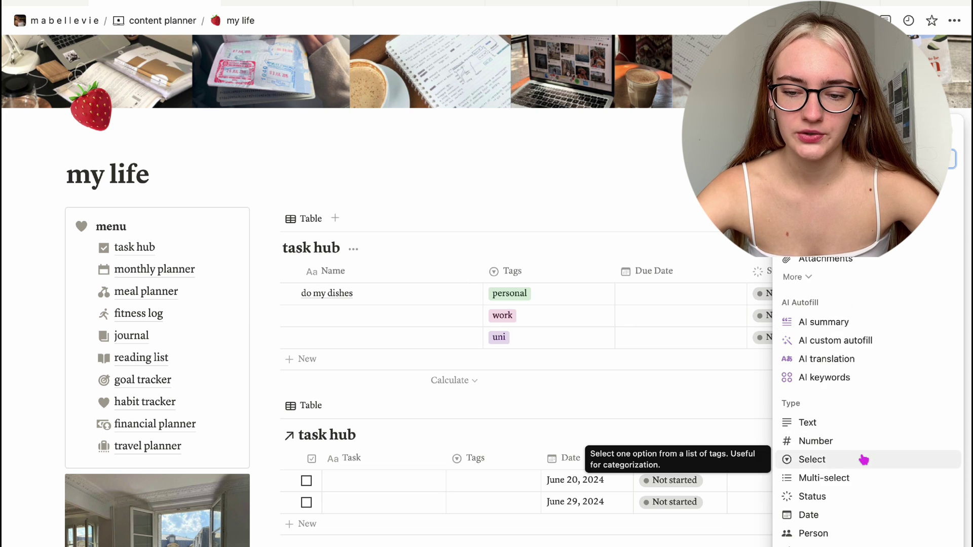
pyautogui.scroll(-3, 864, 459)
# Add a checkbox column and set the do my dishes due date to September 6, 2024.
pyautogui.click(853, 427)
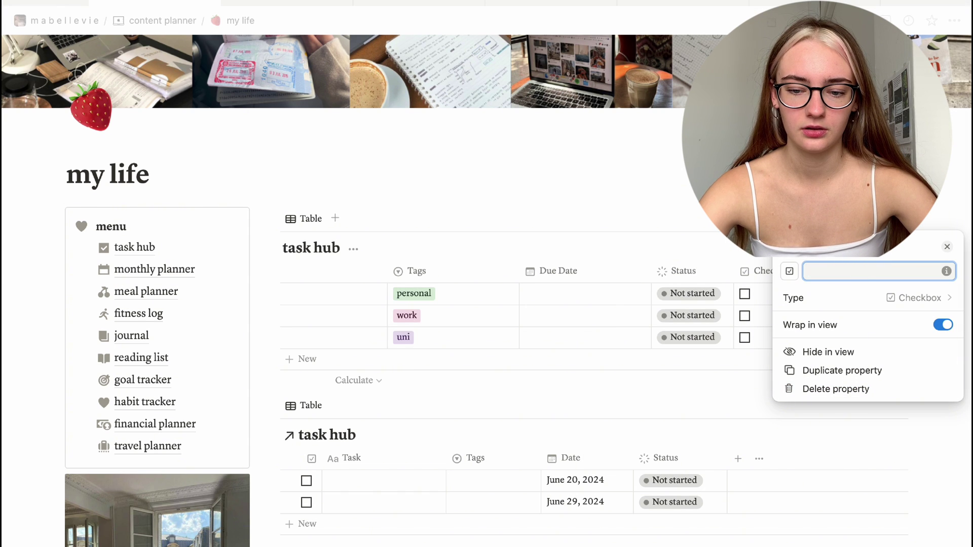
pyautogui.press('Escape')
pyautogui.hscroll(-3, 558, 309)
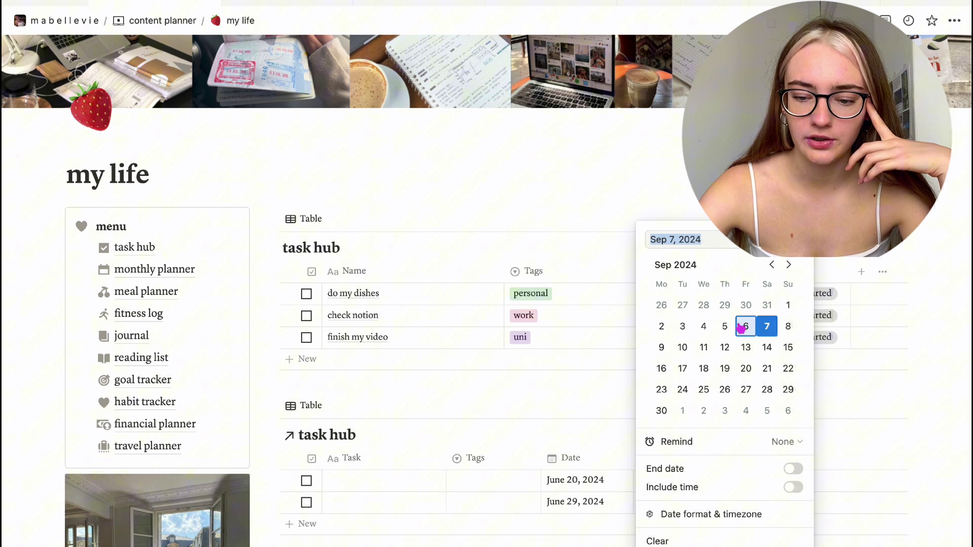
pyautogui.click(747, 328)
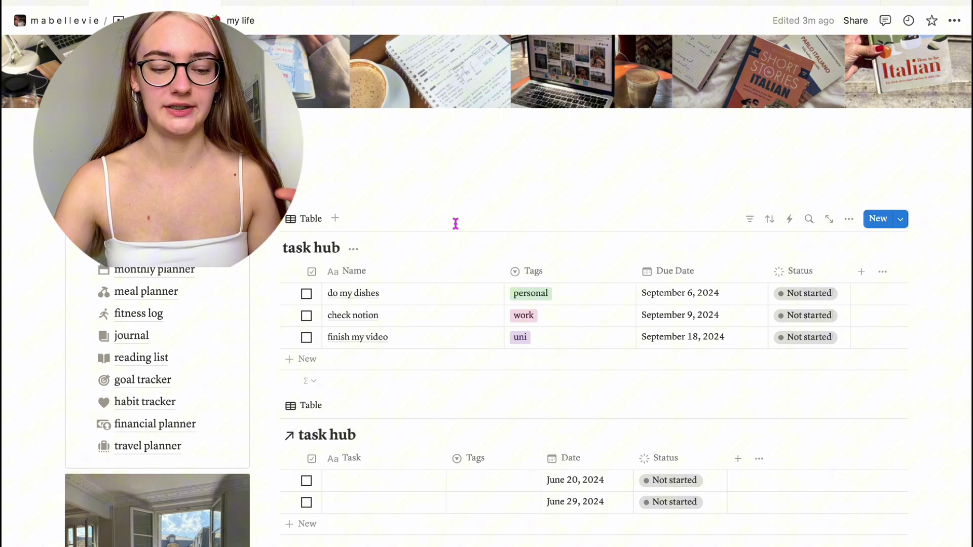
# Filter task hub by the checkbox to Unchecked and tick do my dishes as done.
pyautogui.click(751, 219)
pyautogui.click(723, 292)
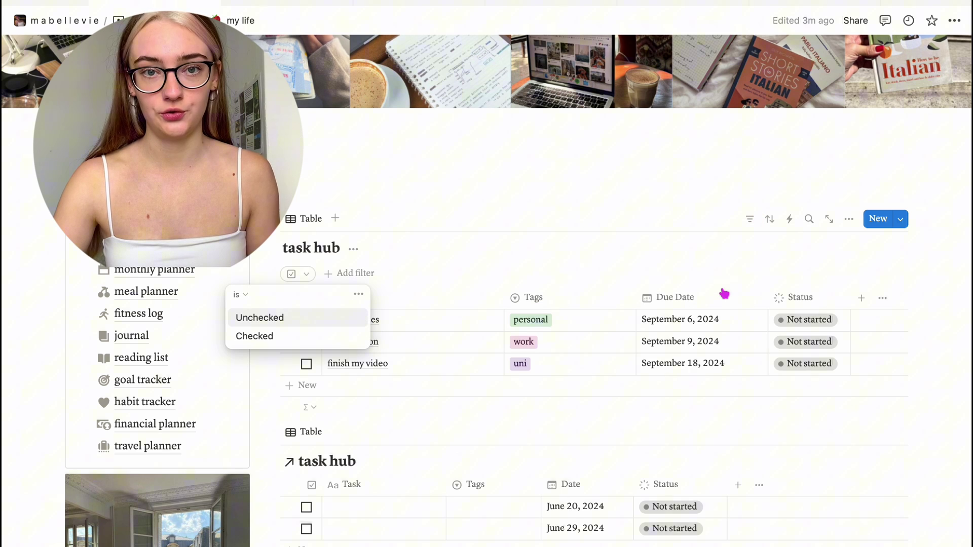
pyautogui.click(290, 319)
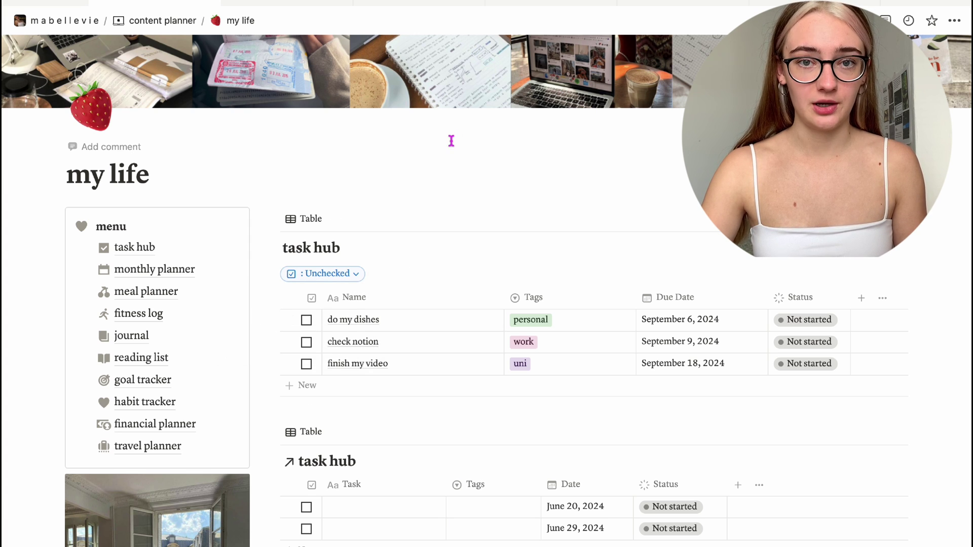
pyautogui.click(306, 320)
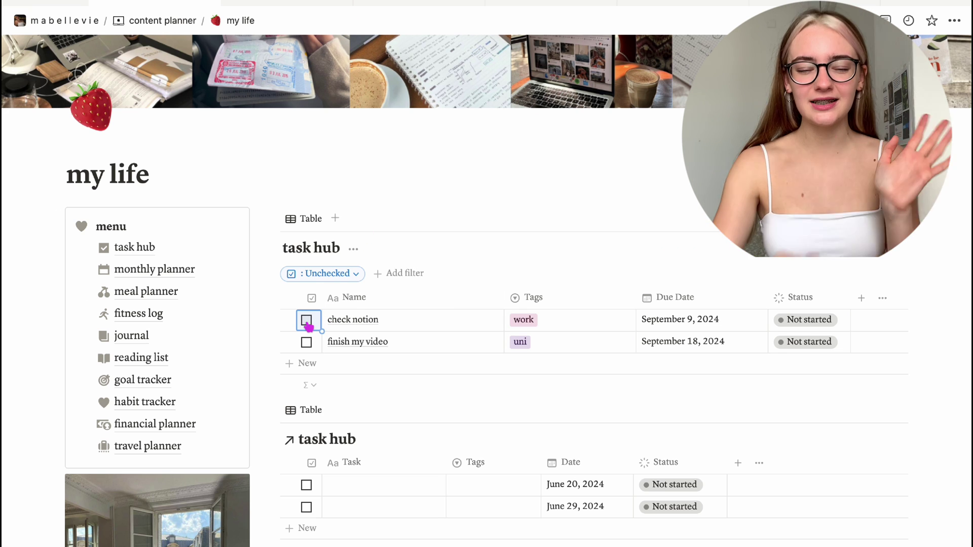
# Remove the Unchecked filter, then reapply it to hide completed tasks.
pyautogui.click(331, 274)
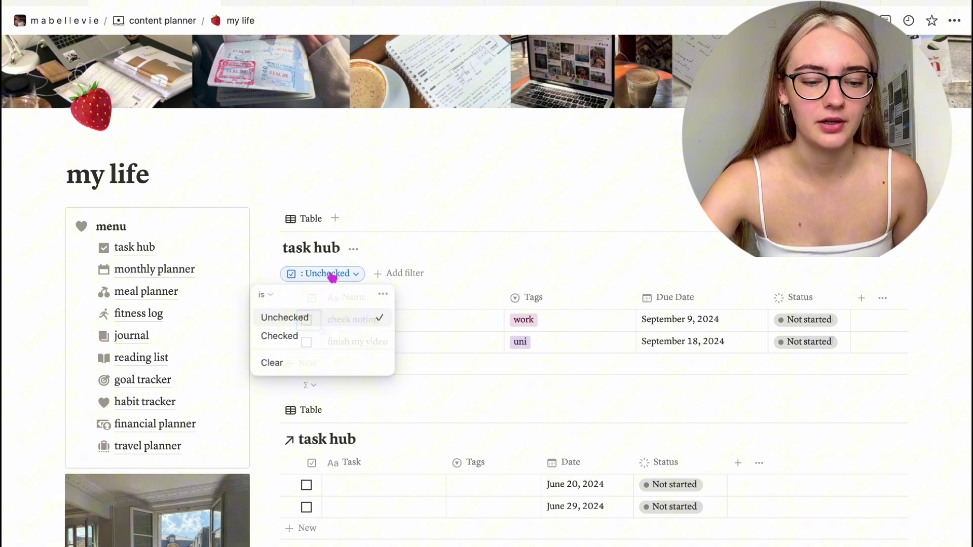
pyautogui.click(278, 363)
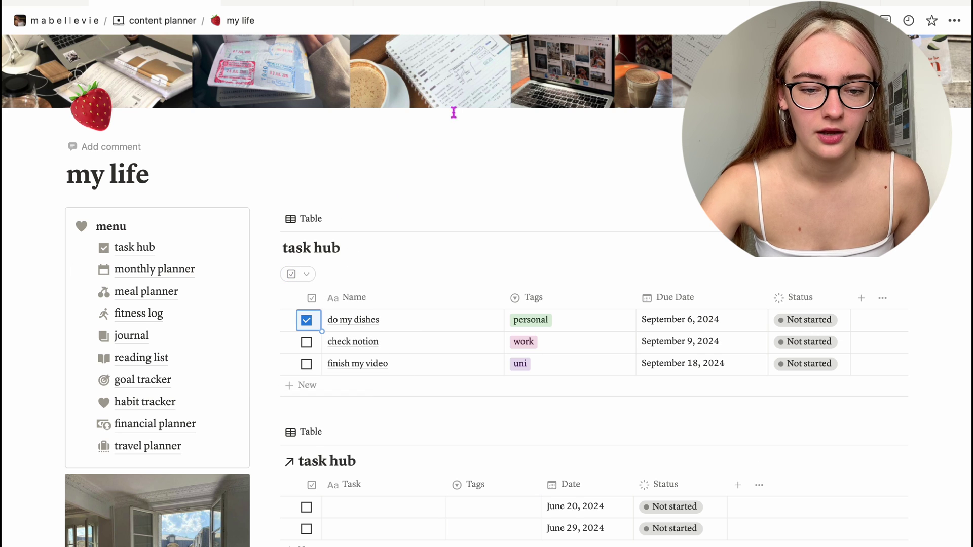
pyautogui.click(304, 276)
pyautogui.click(274, 318)
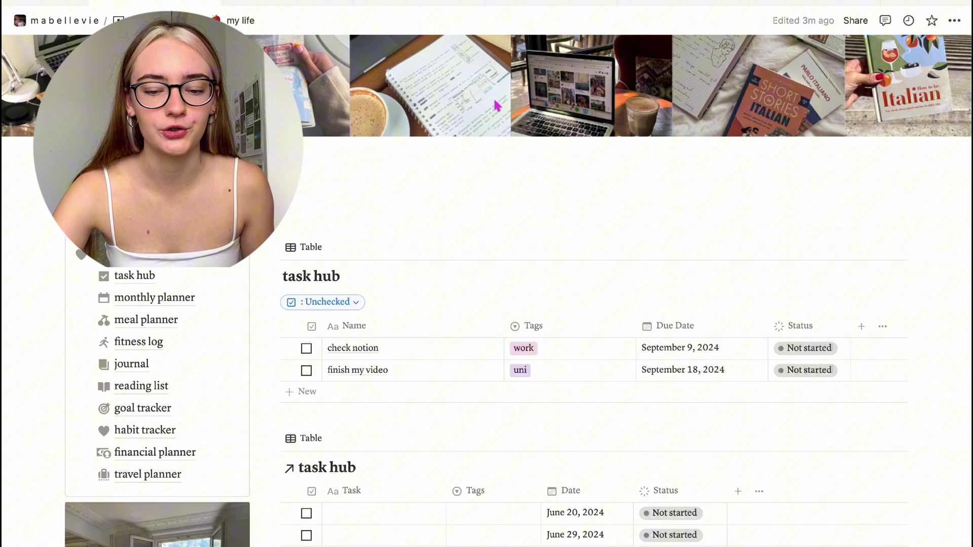
# Sort task hub by Due Date ascending and filter it to Tags: work.
pyautogui.click(770, 247)
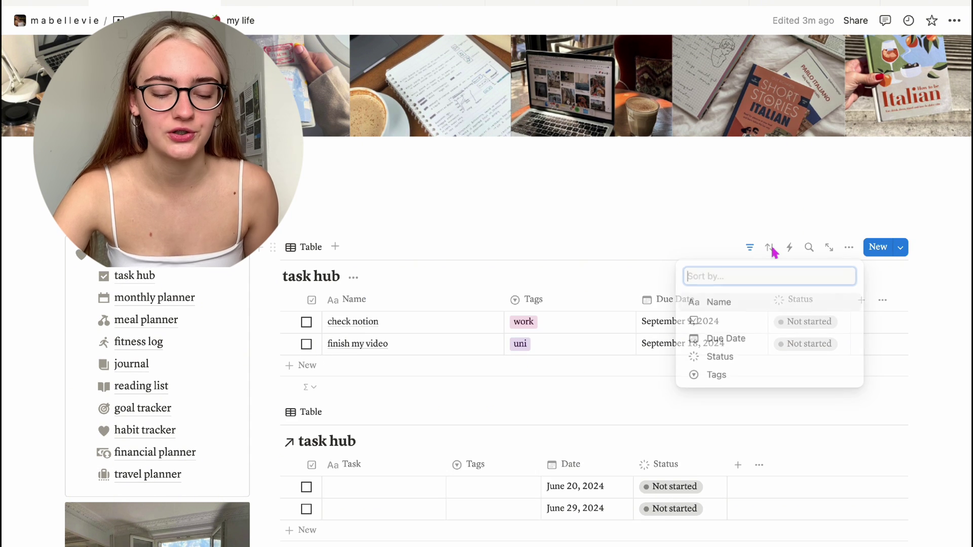
pyautogui.click(752, 340)
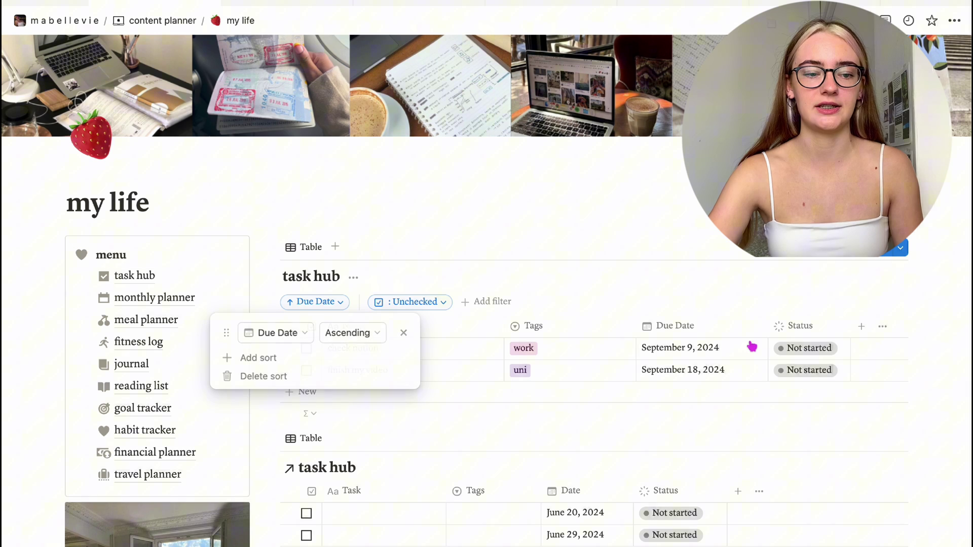
pyautogui.scroll(-2, 703, 360)
pyautogui.click(490, 213)
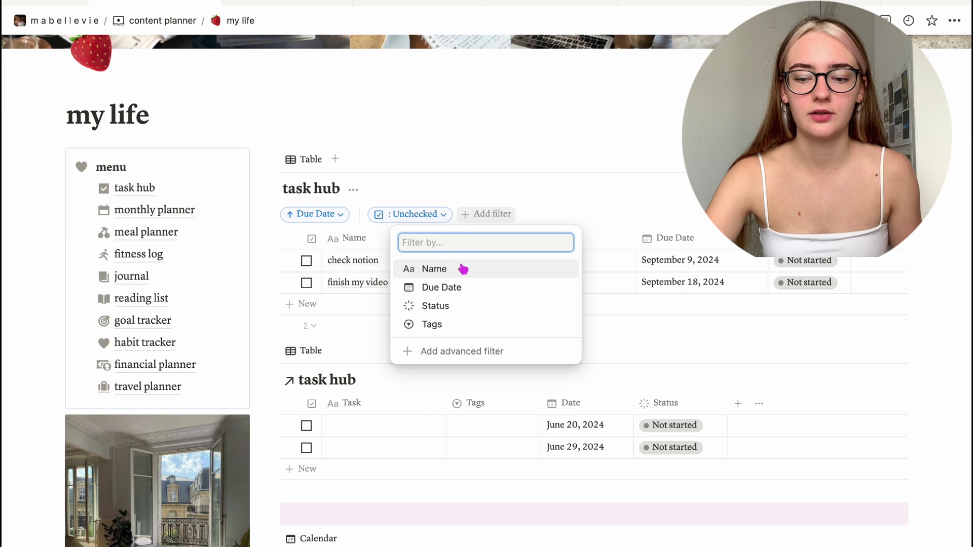
pyautogui.click(445, 325)
pyautogui.click(440, 308)
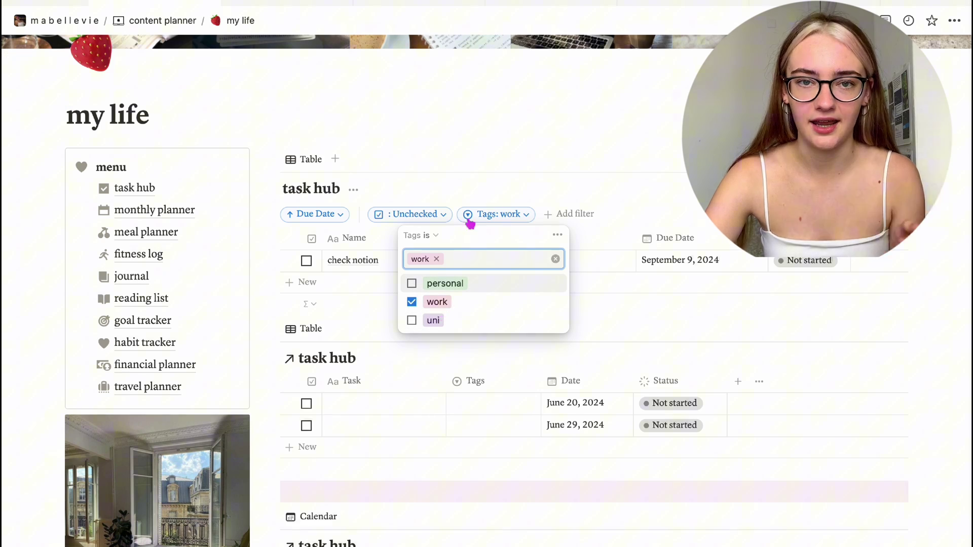
pyautogui.click(527, 114)
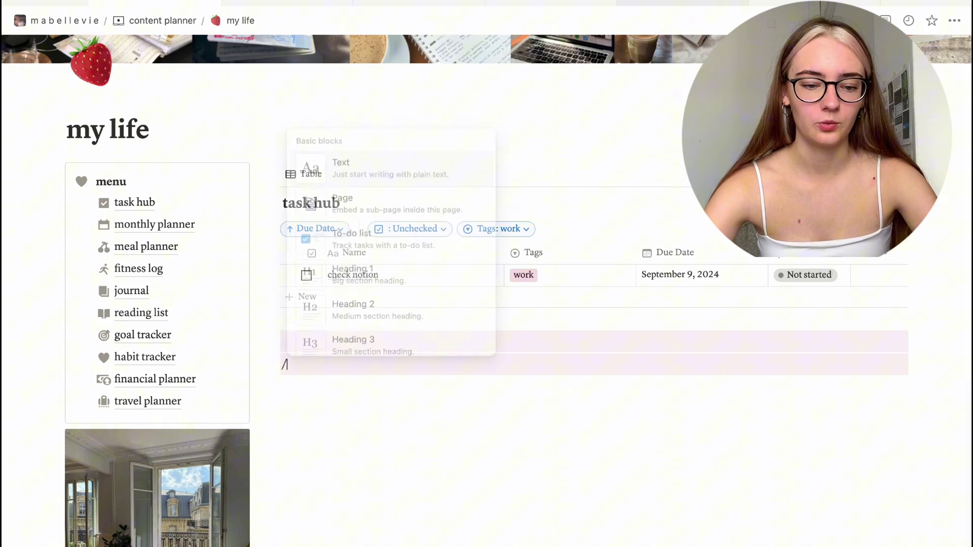
# Insert a calendar view linked to the task hub database below the table.
pyautogui.scroll(-5, 364, 283)
pyautogui.scroll(-15, 365, 286)
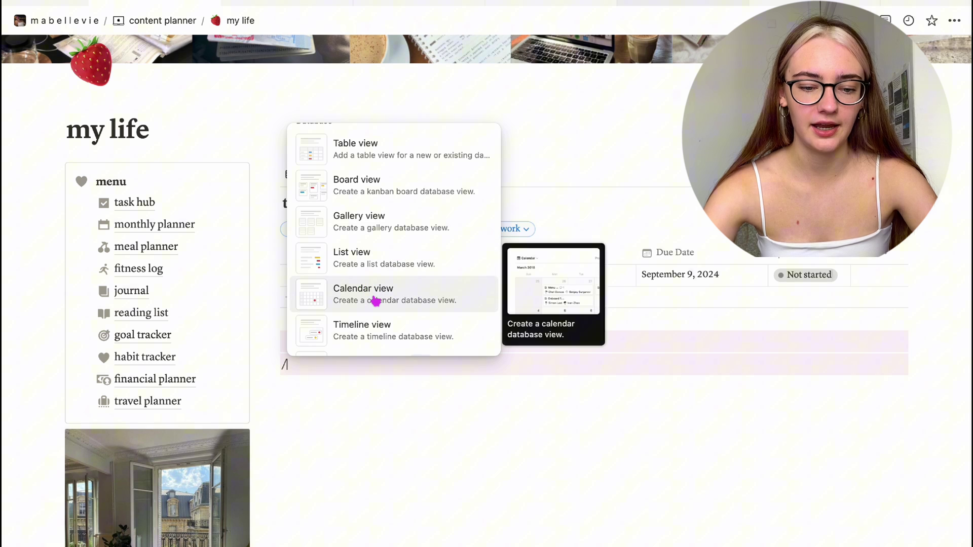
pyautogui.click(365, 287)
pyautogui.write('task hub')
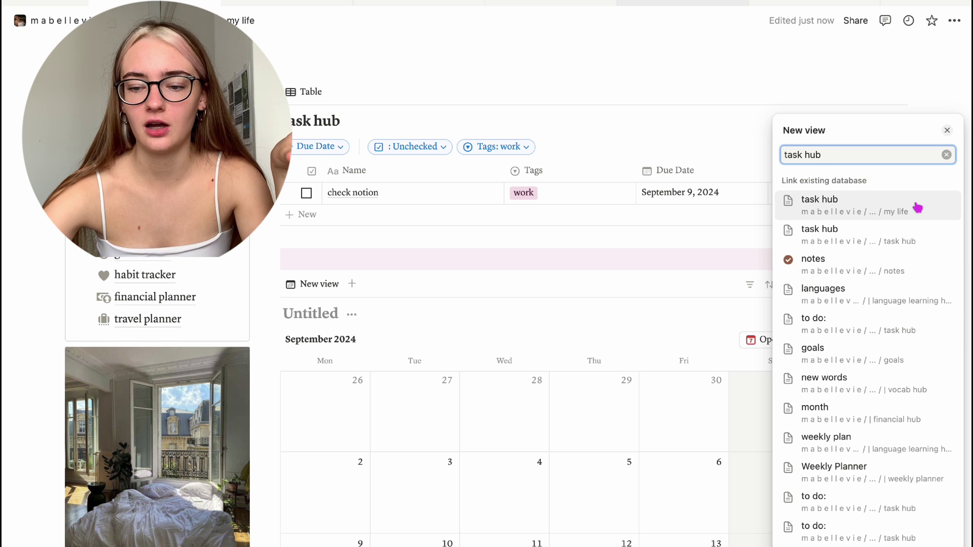
pyautogui.click(917, 207)
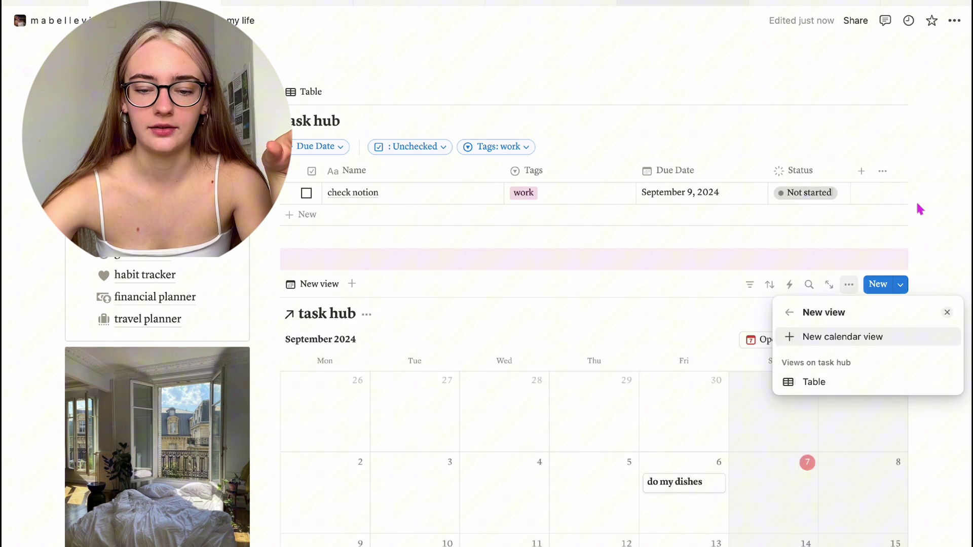
pyautogui.click(945, 311)
pyautogui.scroll(-5, 707, 413)
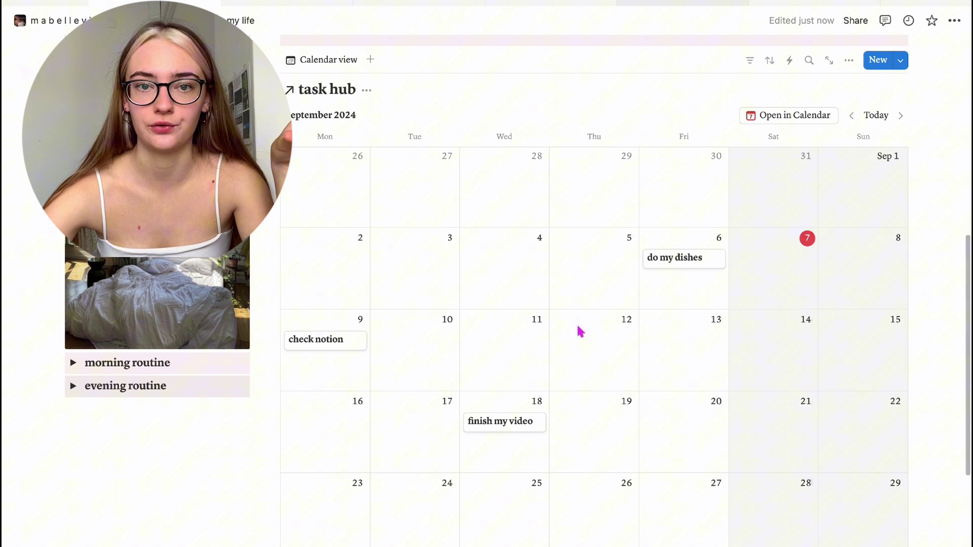
pyautogui.scroll(1, 623, 289)
# Show checkbox, Status and Tags on the calendar cards and mark check notion done.
pyautogui.click(850, 103)
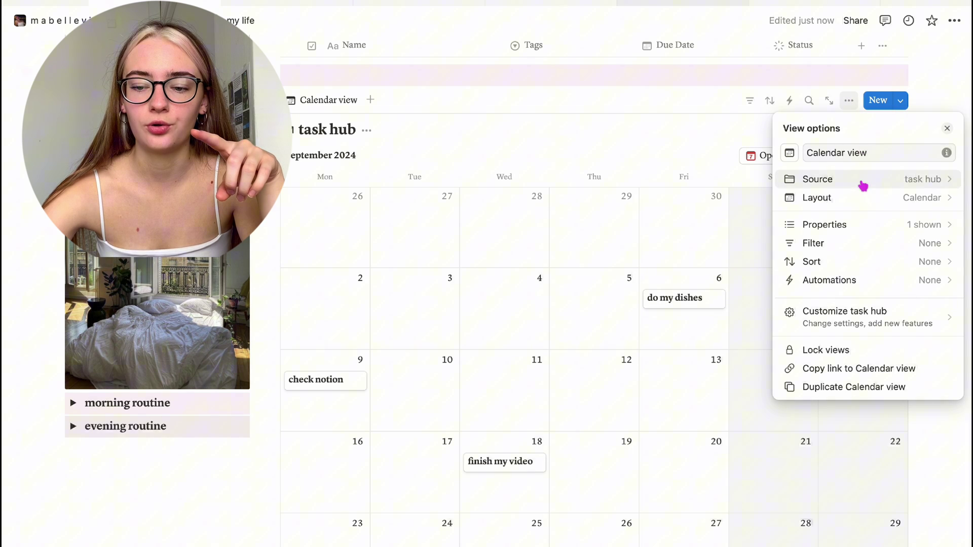
pyautogui.click(865, 227)
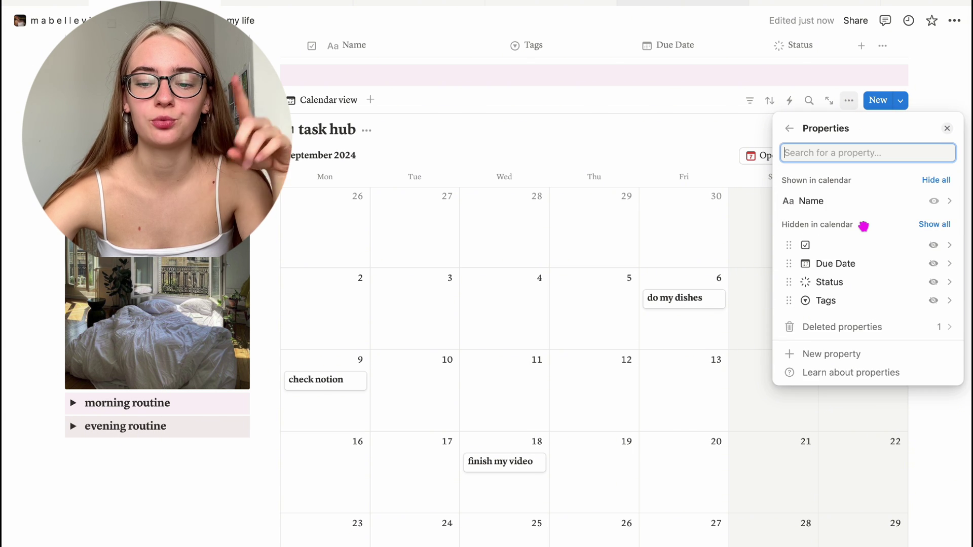
pyautogui.click(933, 246)
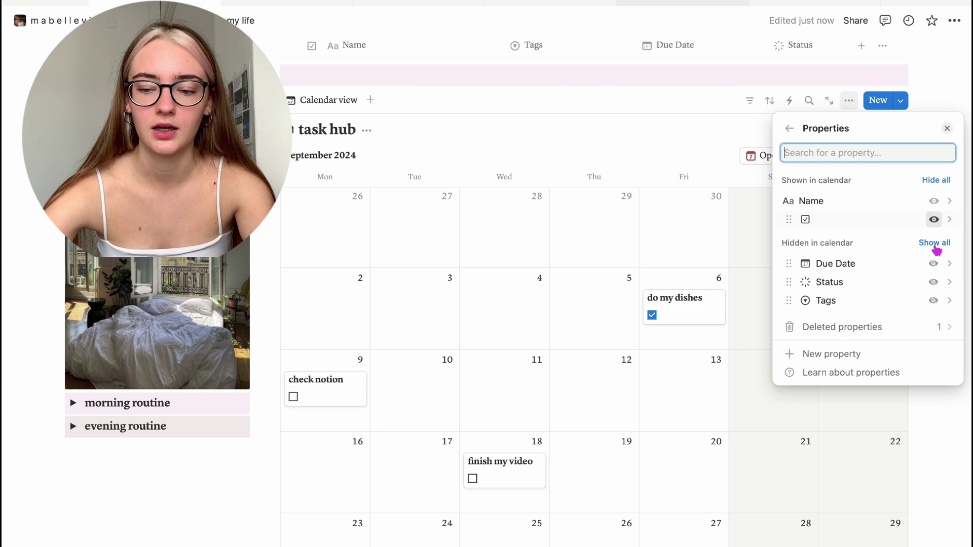
pyautogui.click(934, 282)
pyautogui.click(934, 300)
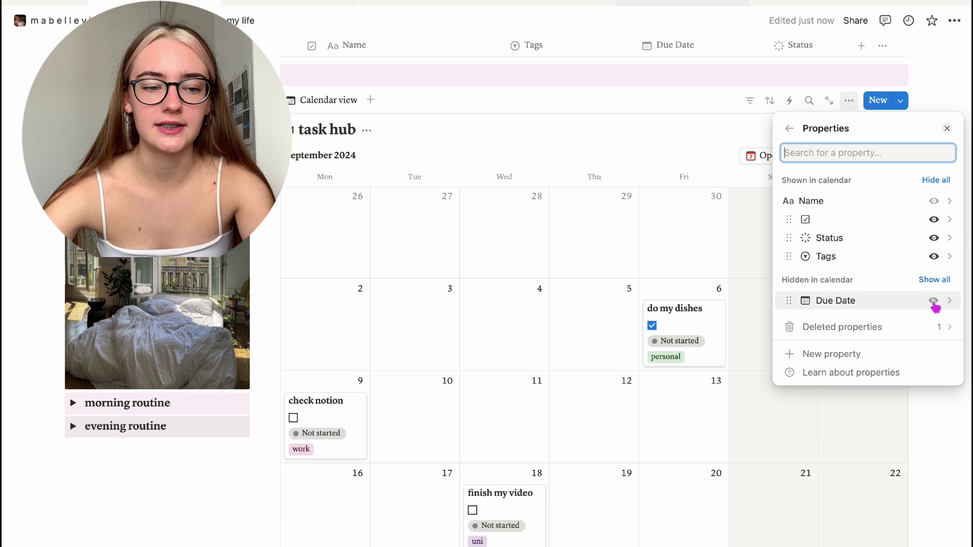
pyautogui.click(736, 238)
pyautogui.scroll(-3, 736, 238)
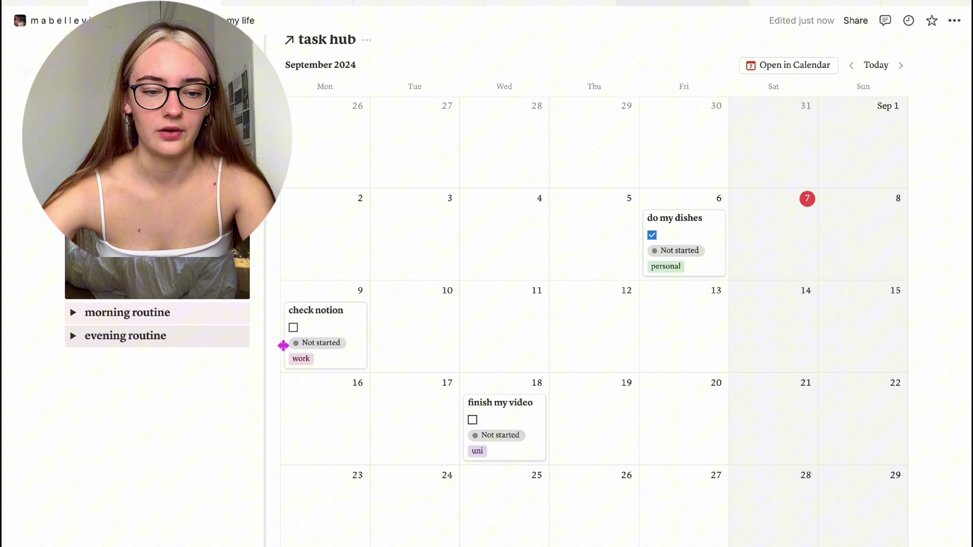
pyautogui.click(294, 327)
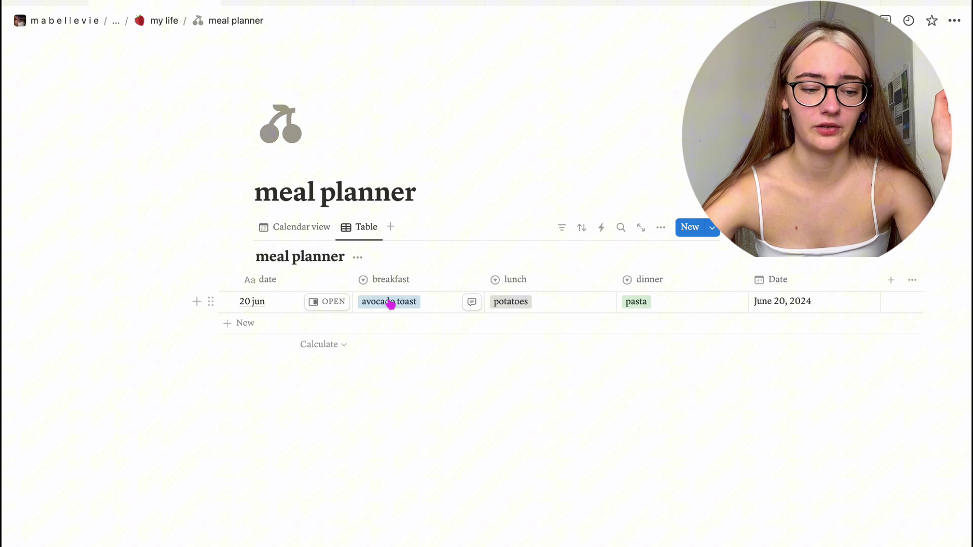
# In the Table view, change the 20 jun meal entry's date to September 7, 2024.
pyautogui.hscroll(-3, 393, 302)
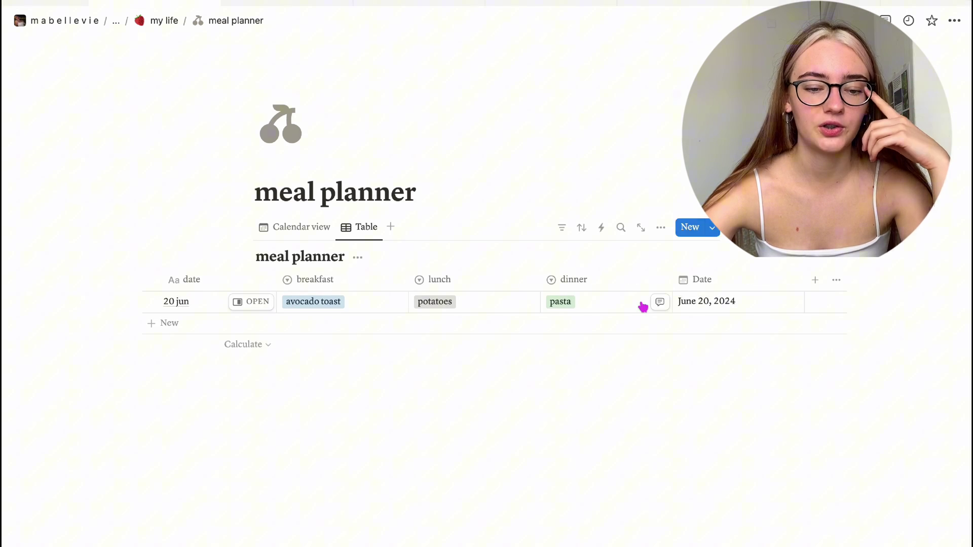
pyautogui.click(311, 228)
pyautogui.click(366, 228)
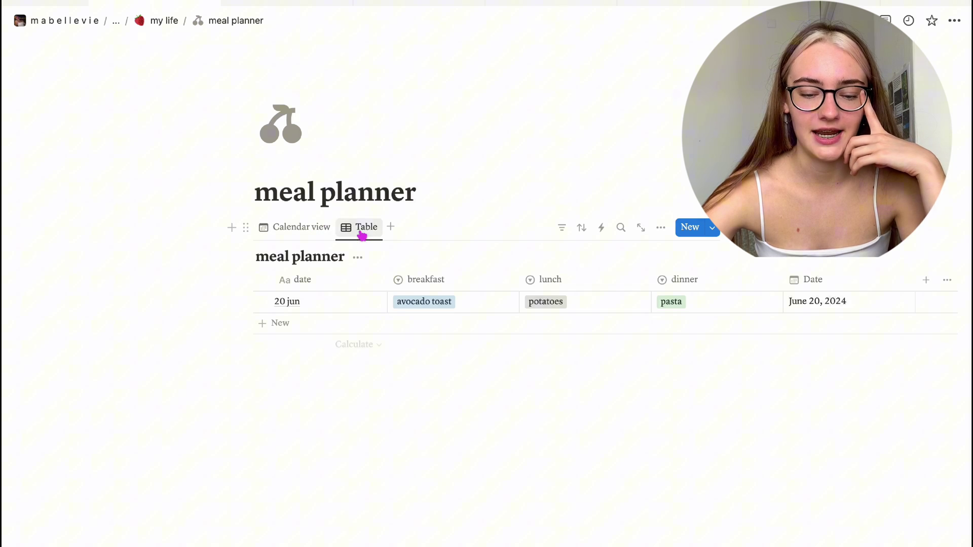
pyautogui.click(801, 304)
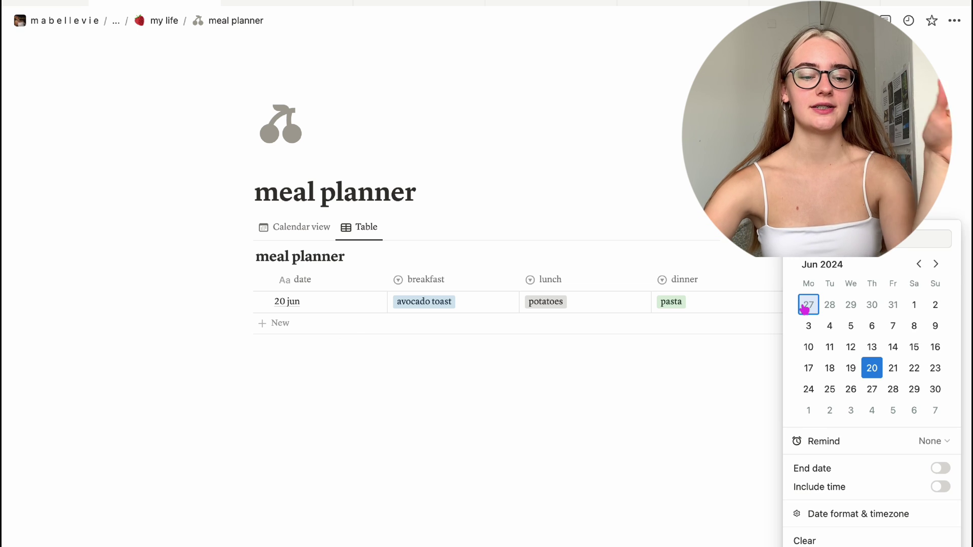
pyautogui.click(934, 264)
pyautogui.click(934, 264)
pyautogui.click(935, 264)
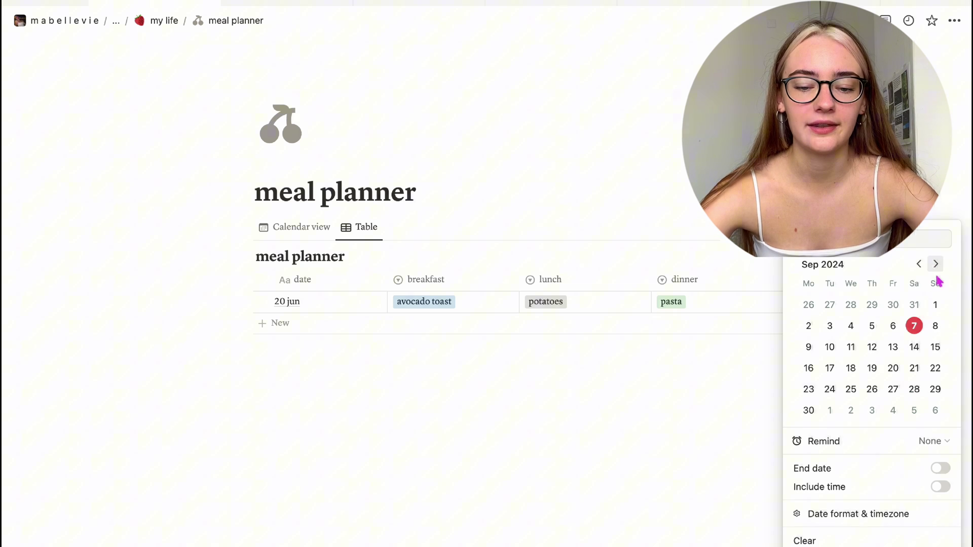
pyautogui.click(913, 325)
# Return to the Calendar view and review which properties it displays.
pyautogui.click(320, 229)
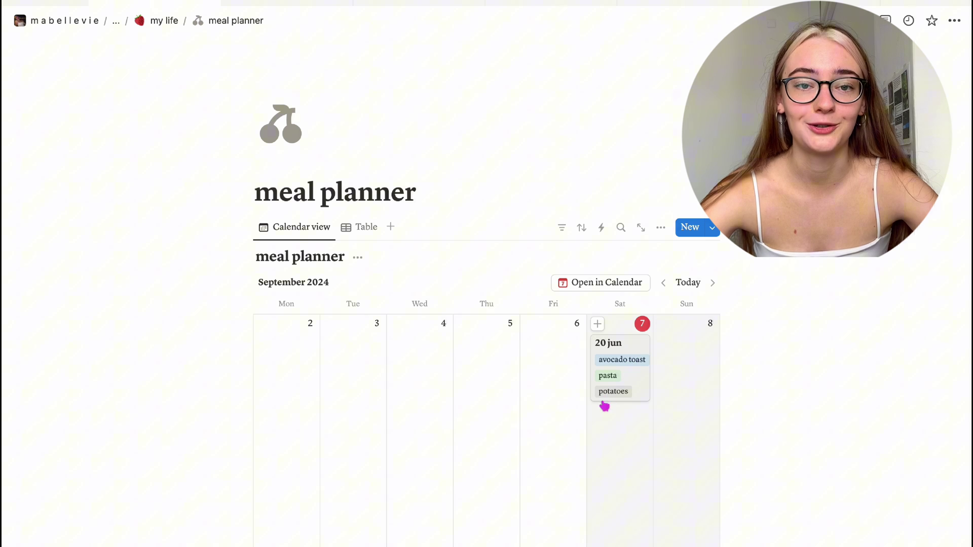
pyautogui.click(664, 233)
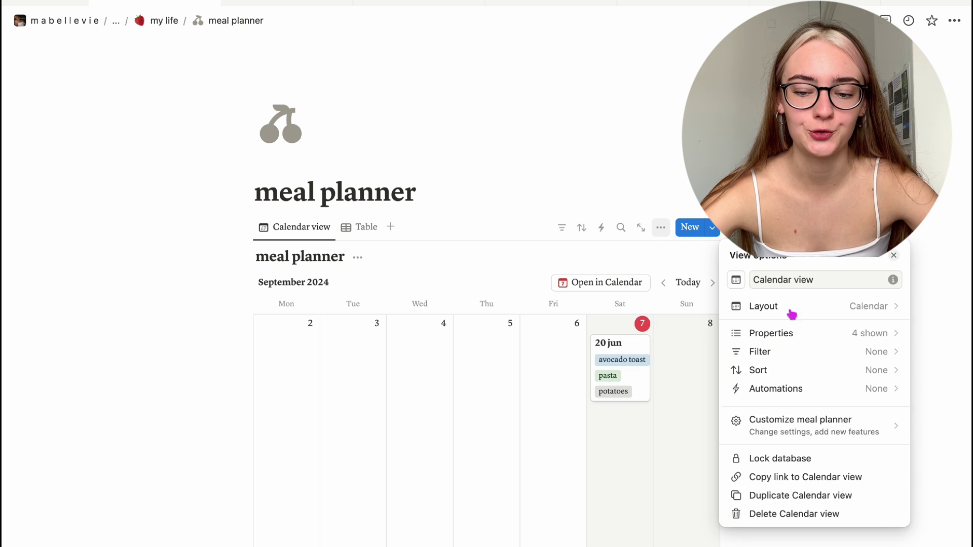
pyautogui.click(800, 333)
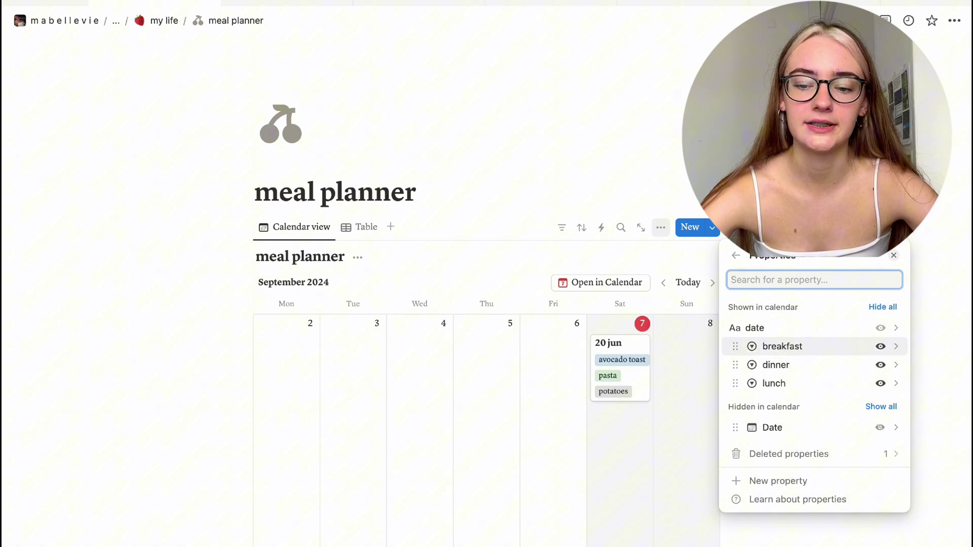
pyautogui.click(278, 30)
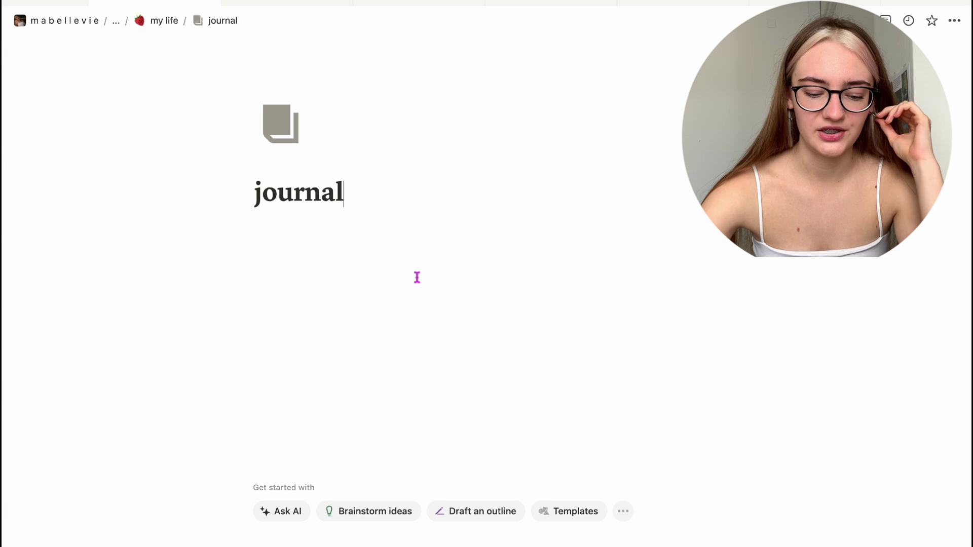
# Insert a button block on the journal page with an Insert blocks action.
pyautogui.press('Return')
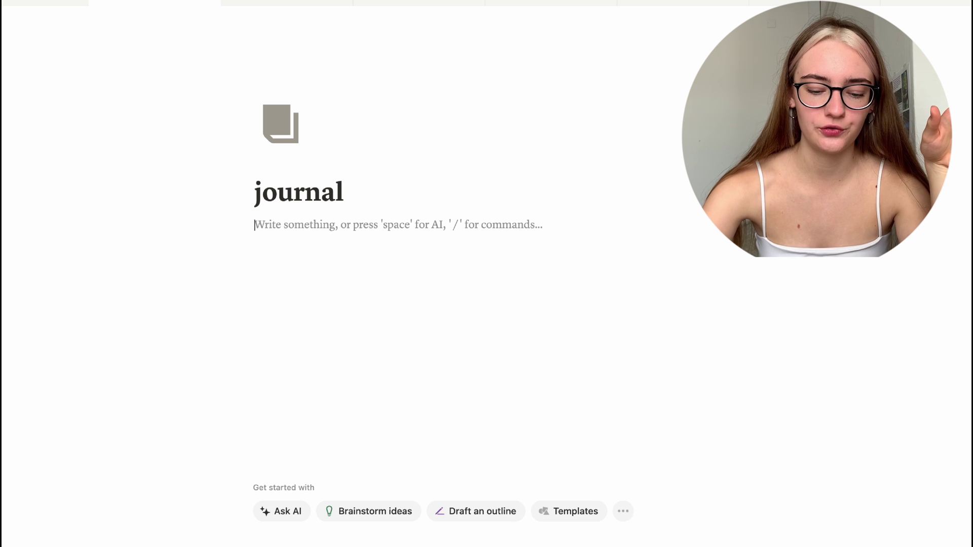
pyautogui.write('/but')
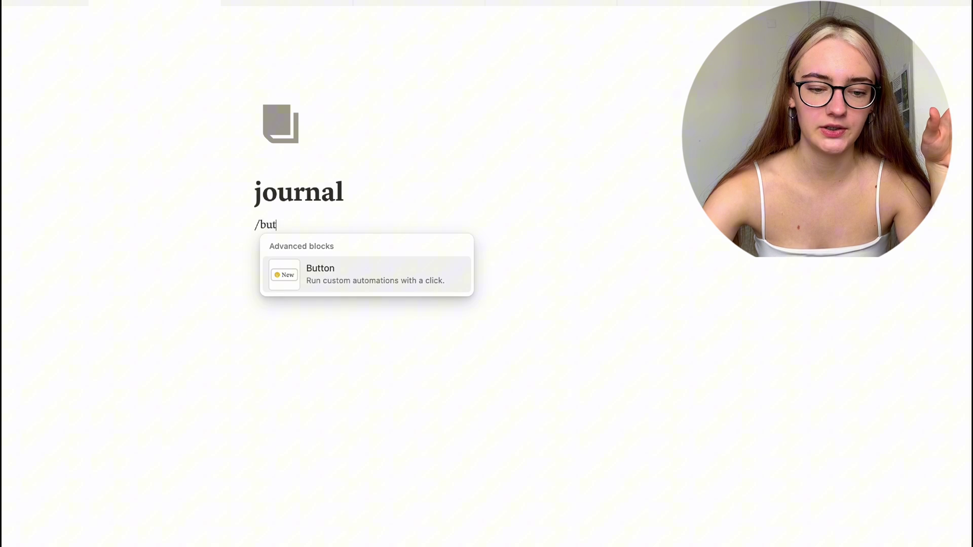
pyautogui.click(352, 271)
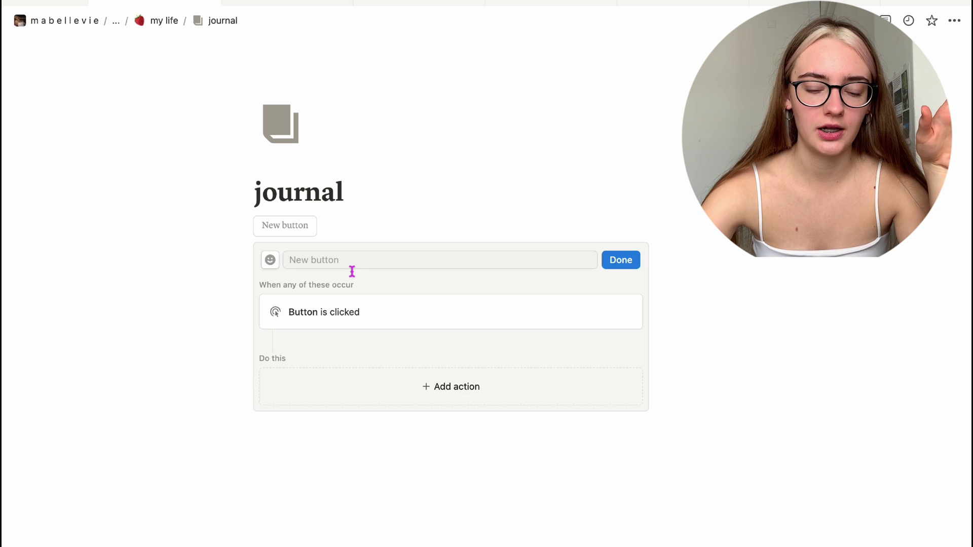
pyautogui.click(460, 390)
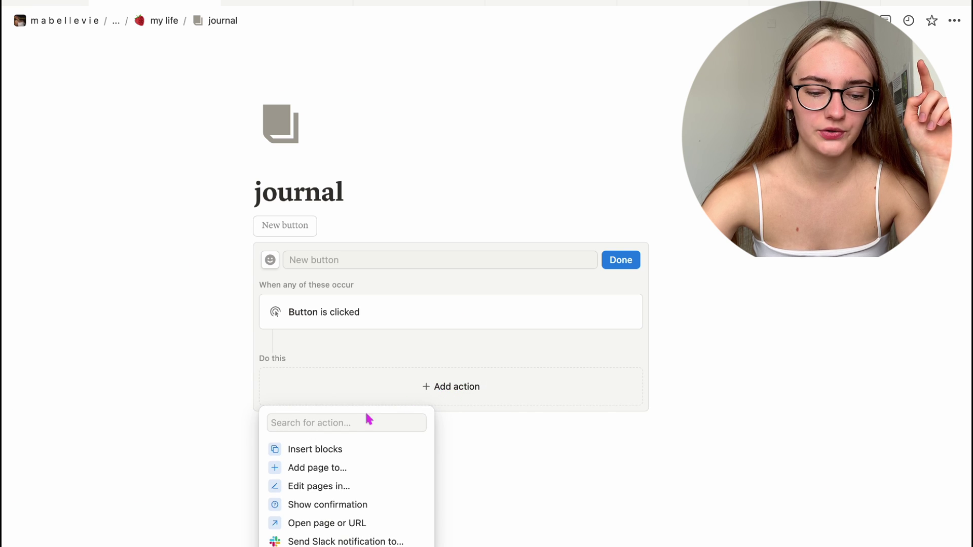
pyautogui.click(373, 455)
pyautogui.click(347, 440)
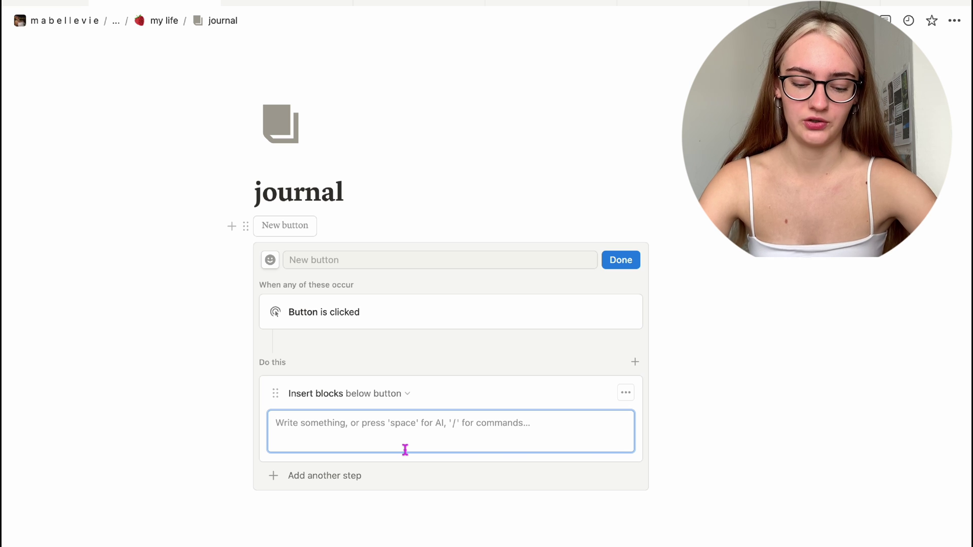
# Paste the journal template into the button, name it 'a new day', and finish.
pyautogui.hotkey('ctrl', 'v')
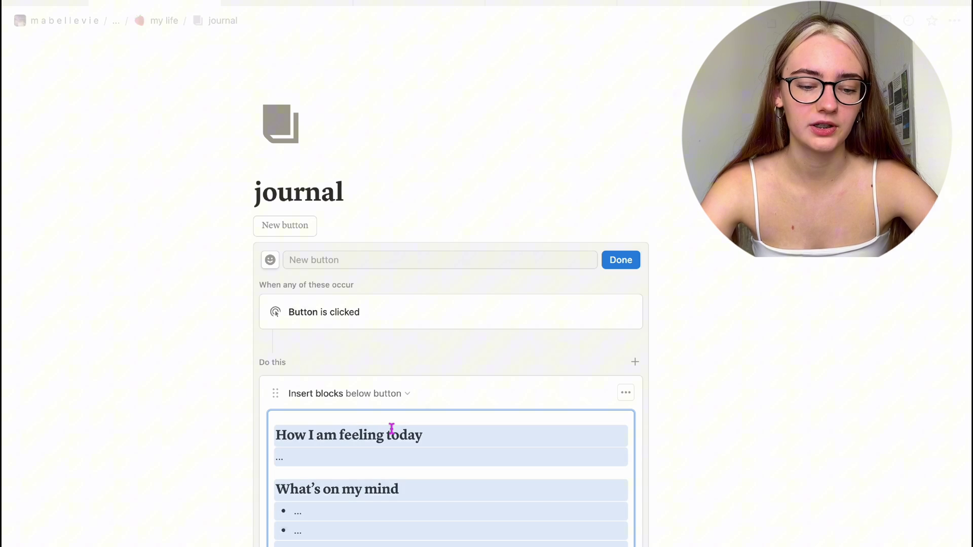
pyautogui.scroll(-2, 441, 428)
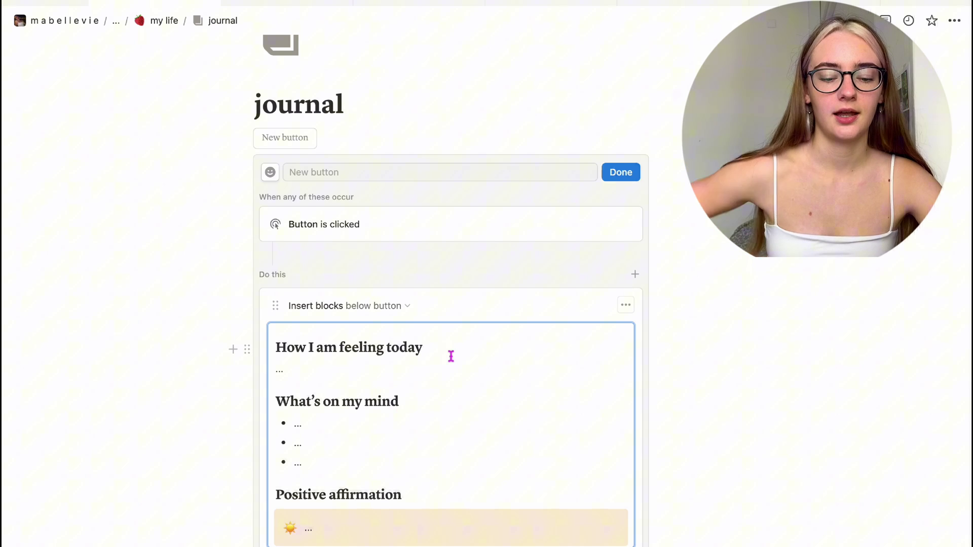
pyautogui.click(405, 177)
pyautogui.write('a new day')
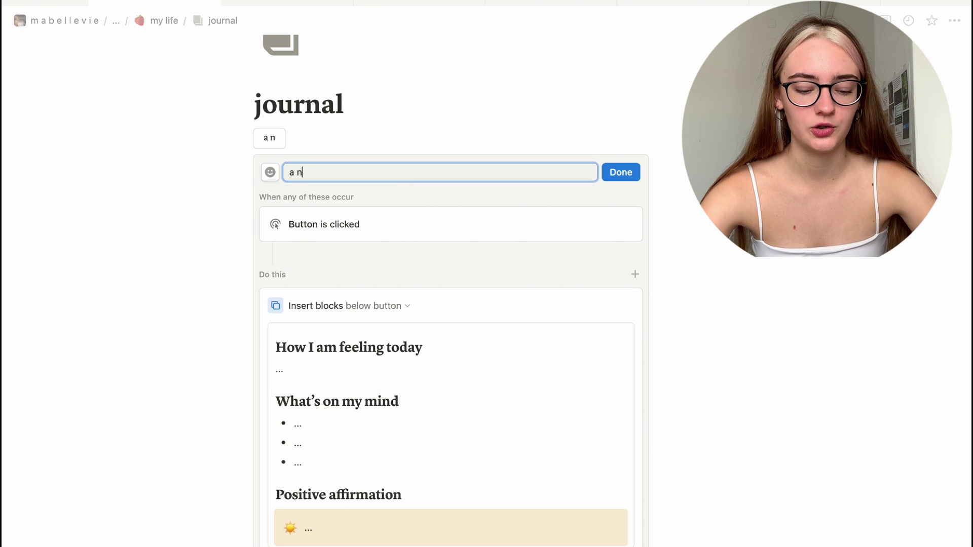
pyautogui.click(622, 173)
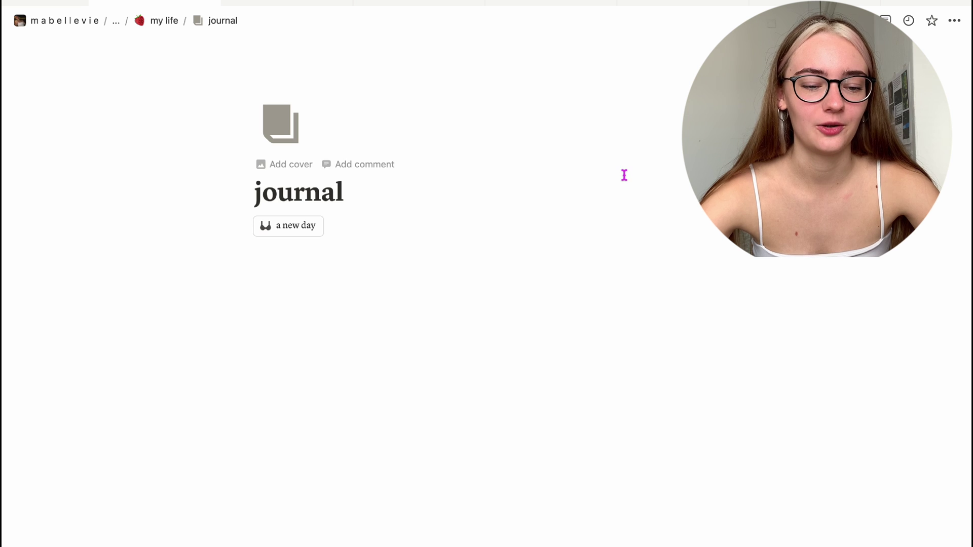
# Use the 'a new day' button to insert the journal template and review it.
pyautogui.click(295, 228)
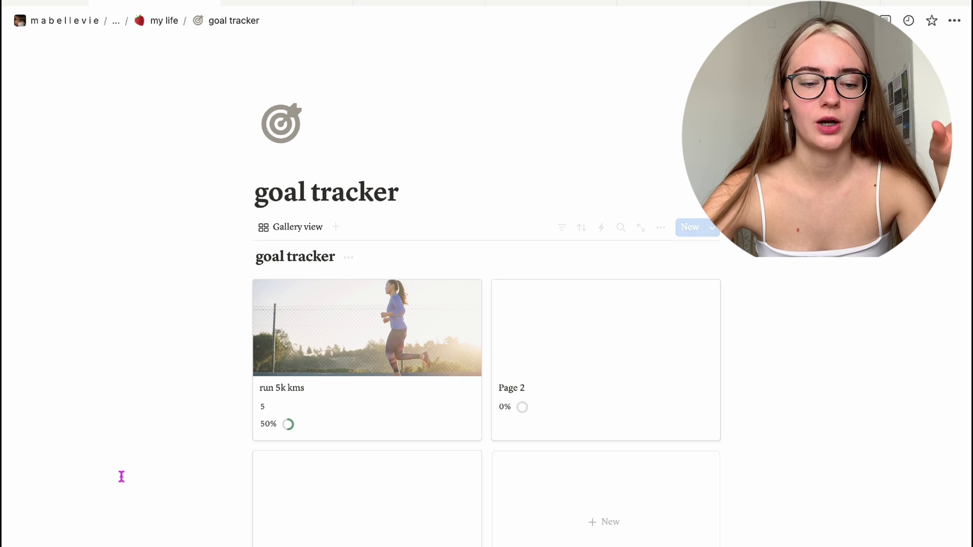
pyautogui.scroll(-3, 122, 476)
pyautogui.scroll(2, 118, 462)
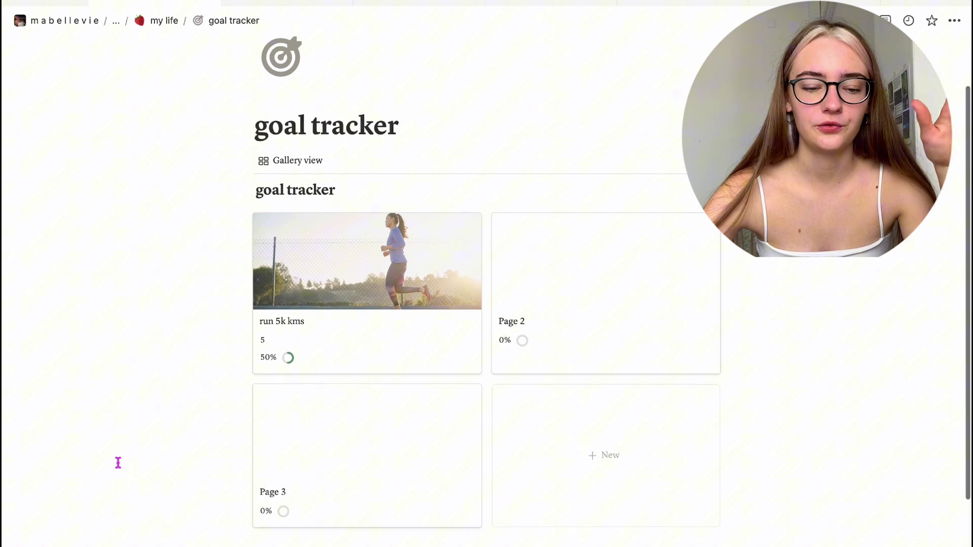
pyautogui.scroll(2, 117, 461)
pyautogui.scroll(-1, 117, 461)
pyautogui.scroll(2, 117, 461)
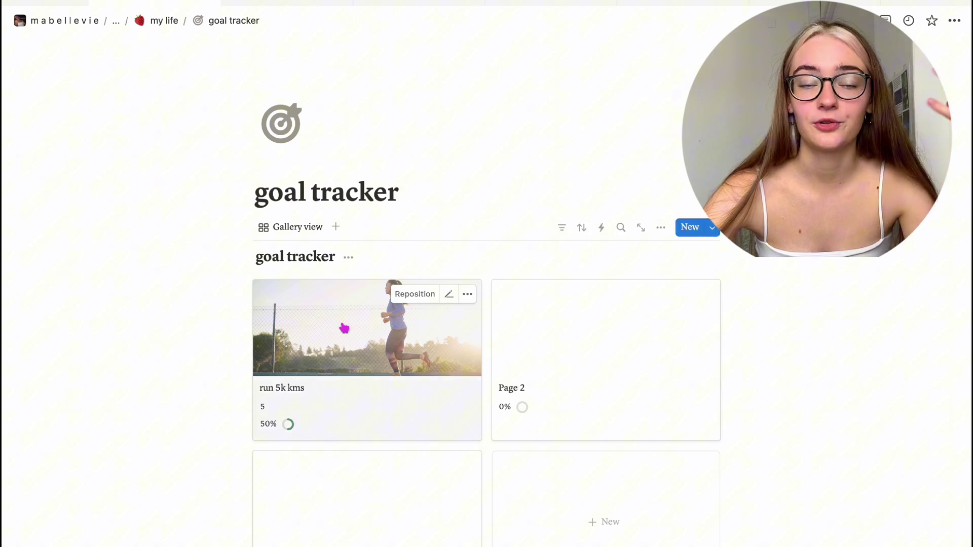
pyautogui.scroll(-1, 158, 373)
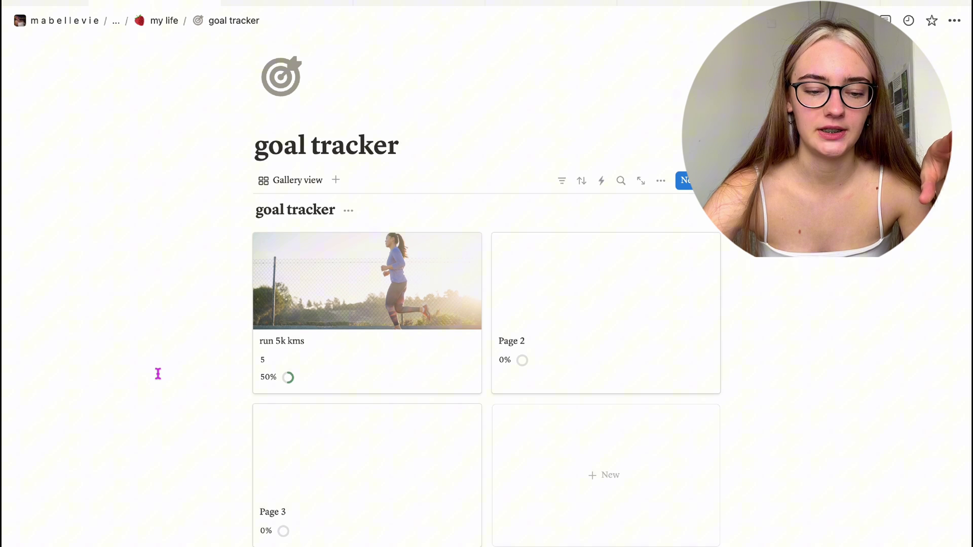
# On run 5k kms, place target directly under current and set the deadline to June 20, 2026.
pyautogui.click(415, 290)
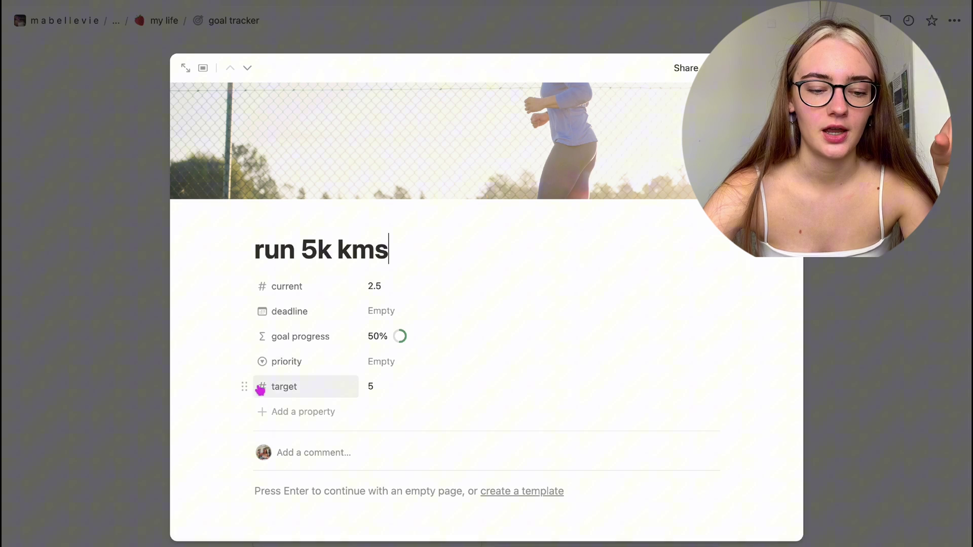
pyautogui.moveTo(244, 387); pyautogui.dragTo(248, 311)
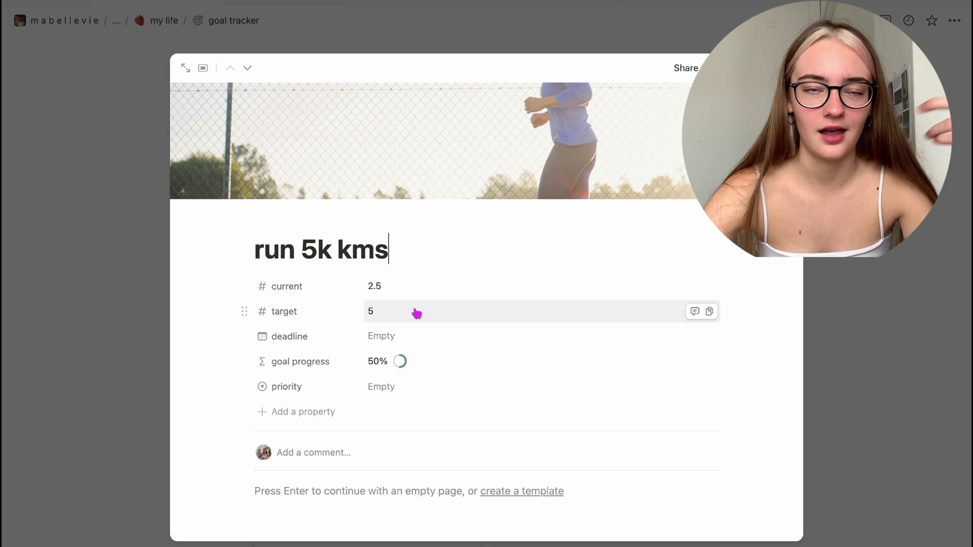
pyautogui.click(428, 340)
pyautogui.click(516, 264)
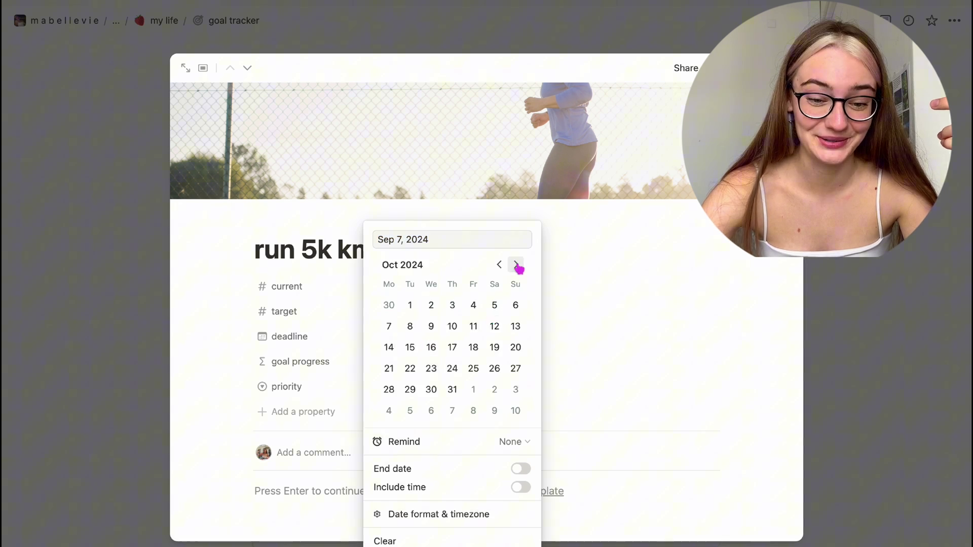
pyautogui.click(516, 265)
pyautogui.click(516, 264)
pyautogui.click(516, 265)
pyautogui.click(516, 264)
pyautogui.click(516, 265)
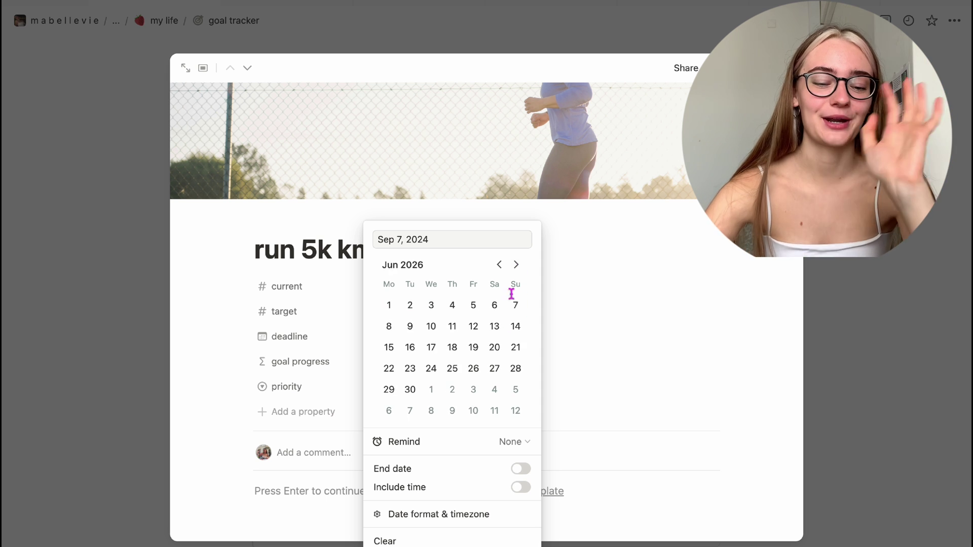
pyautogui.click(494, 347)
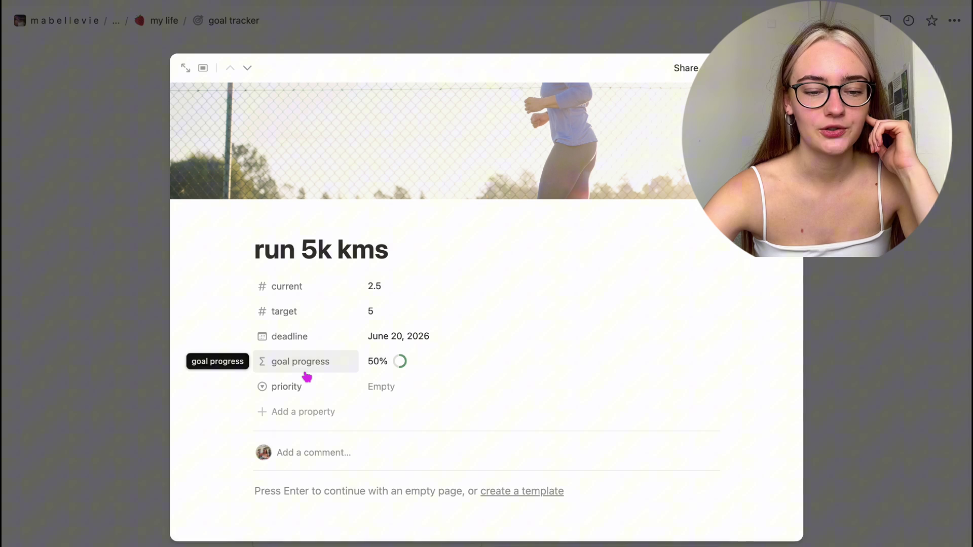
# Add a formula property to the goal with (current/target)*(100/100).
pyautogui.click(324, 412)
pyautogui.scroll(-5, 324, 414)
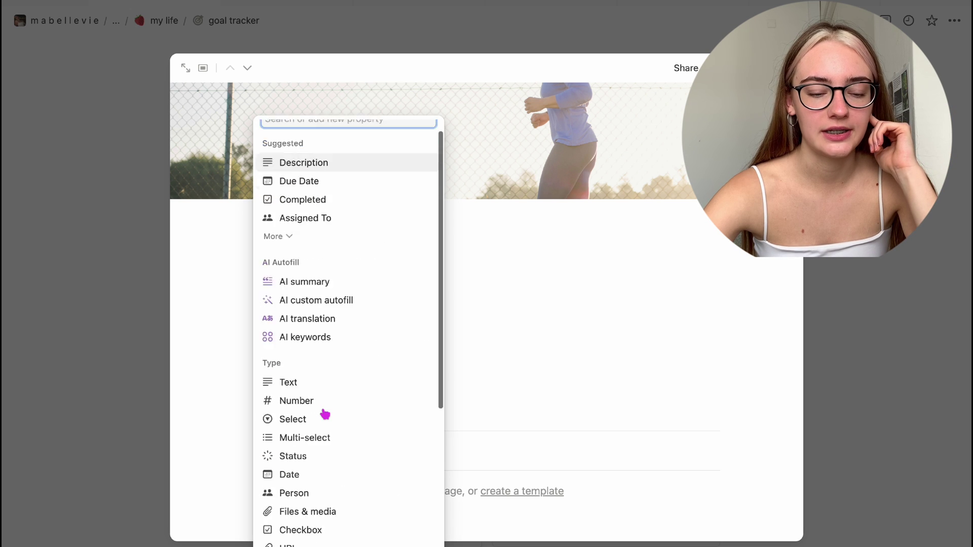
pyautogui.click(314, 518)
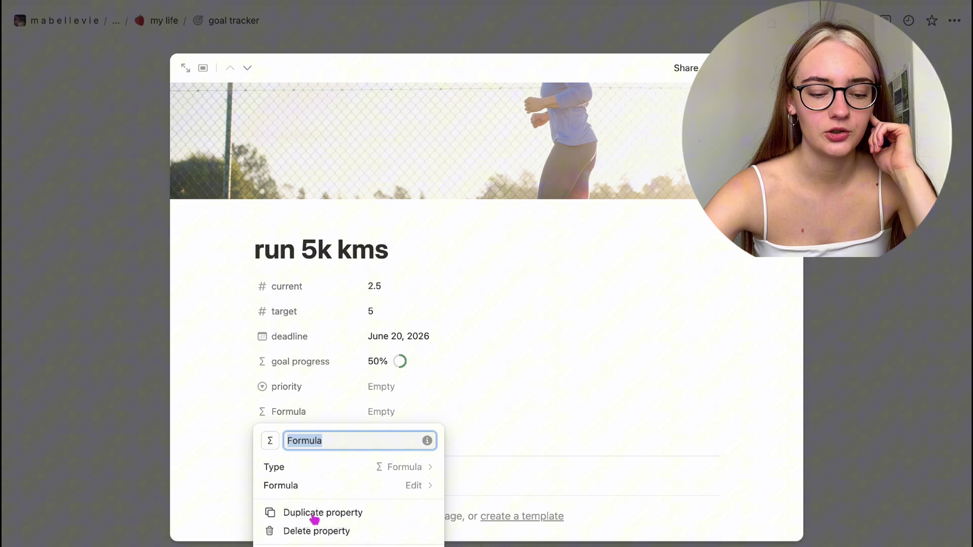
pyautogui.click(408, 491)
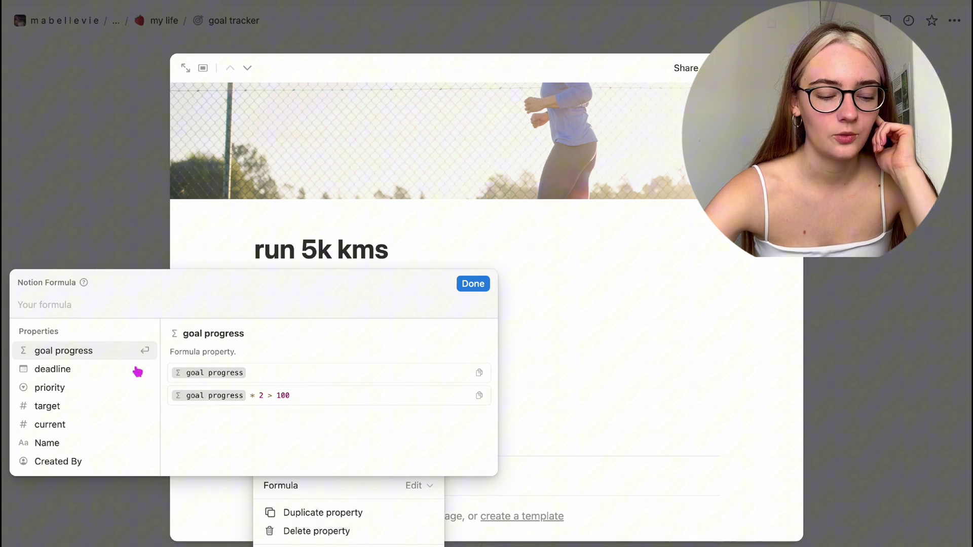
pyautogui.scroll(-1, 108, 397)
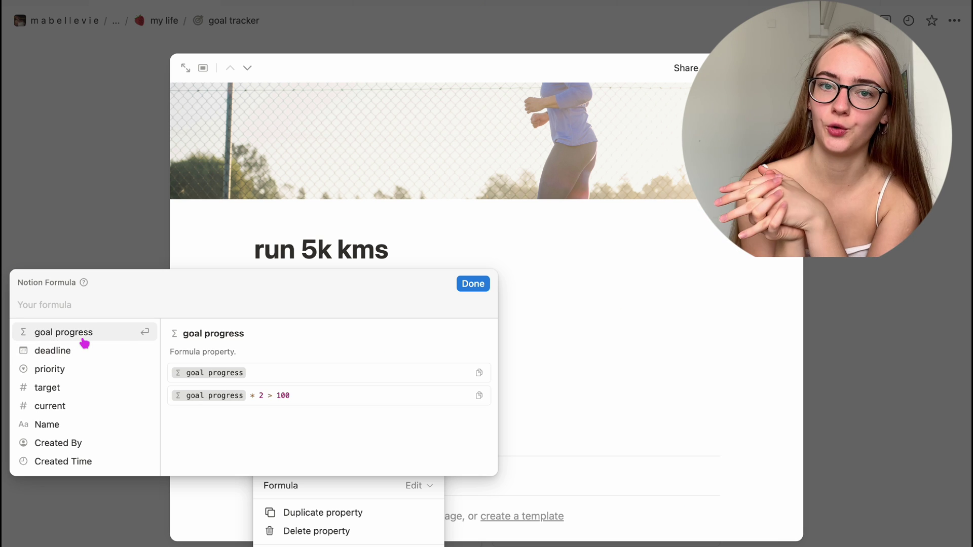
pyautogui.write('(')
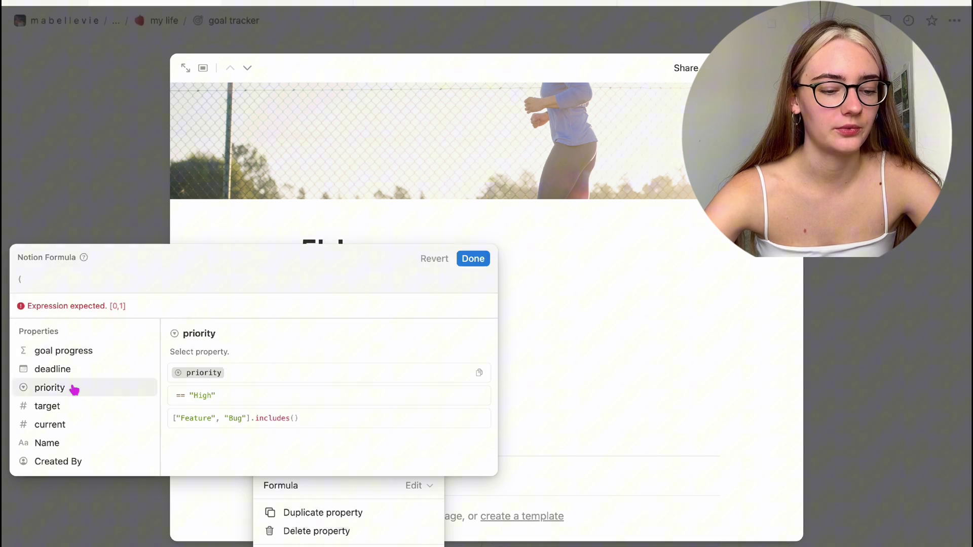
pyautogui.click(66, 398)
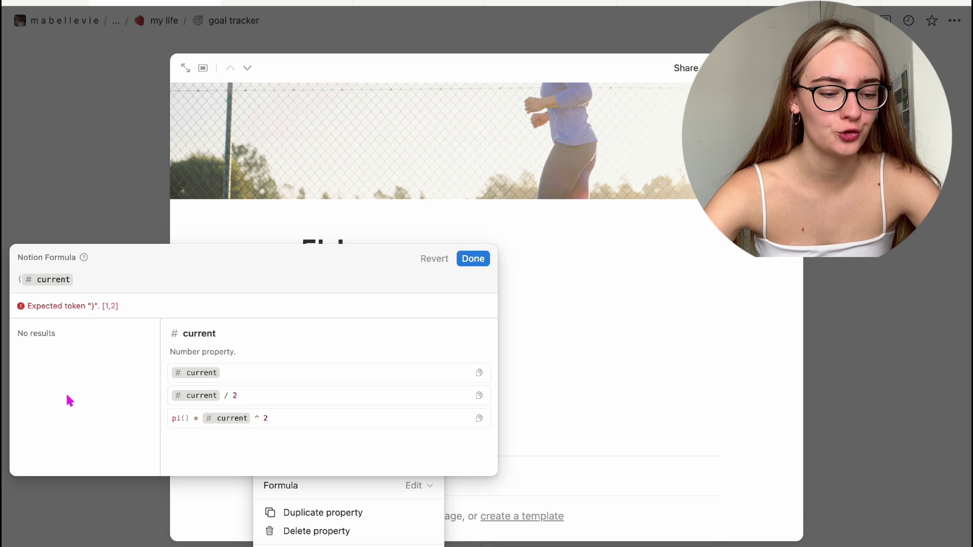
pyautogui.write('/')
pyautogui.click(65, 412)
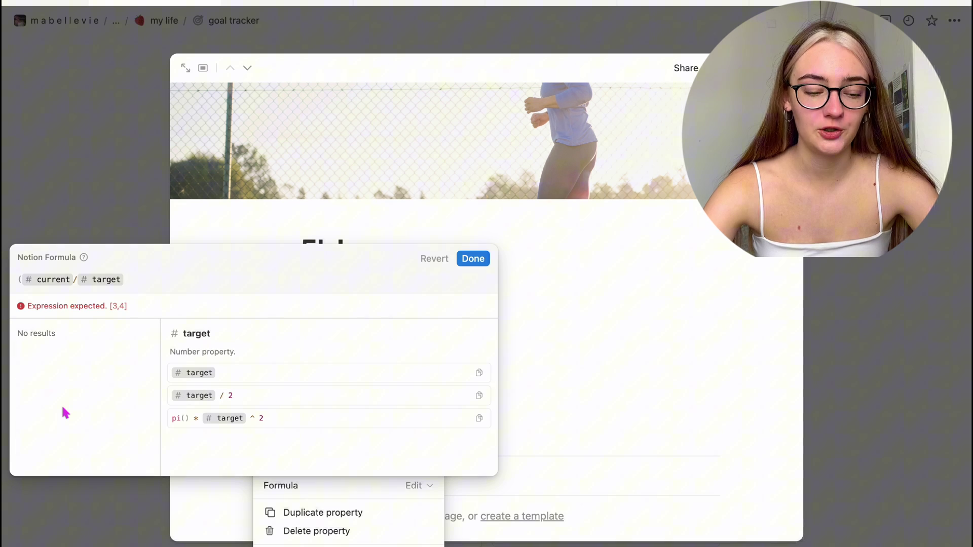
pyautogui.write(')*(')
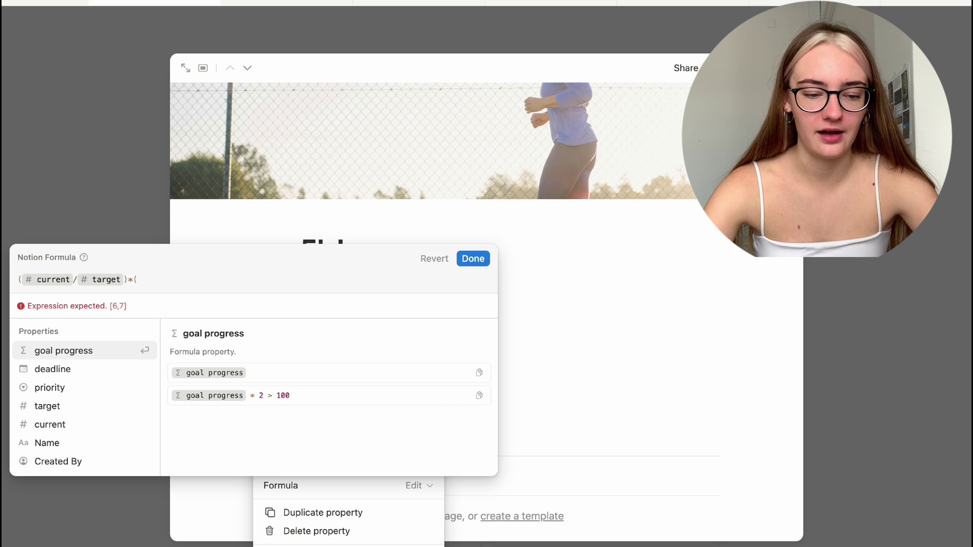
pyautogui.write('100/')
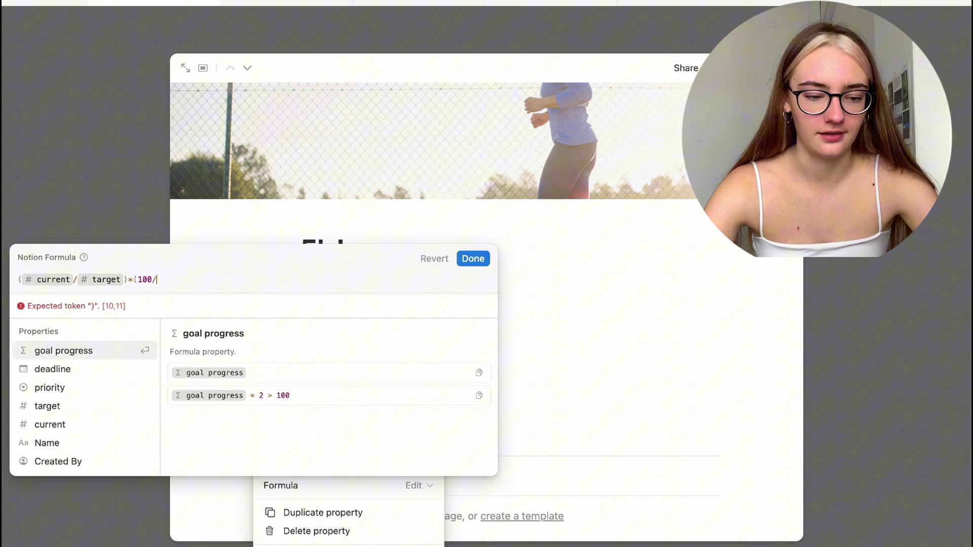
pyautogui.write('100')
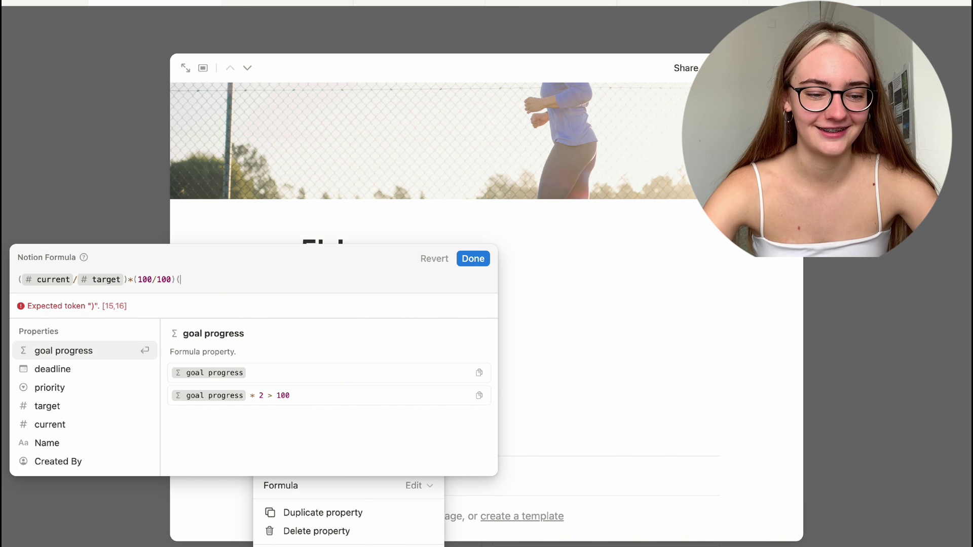
pyautogui.write(')')
# Format the formula result as Percent shown as a ring, then close the goal page.
pyautogui.click(472, 283)
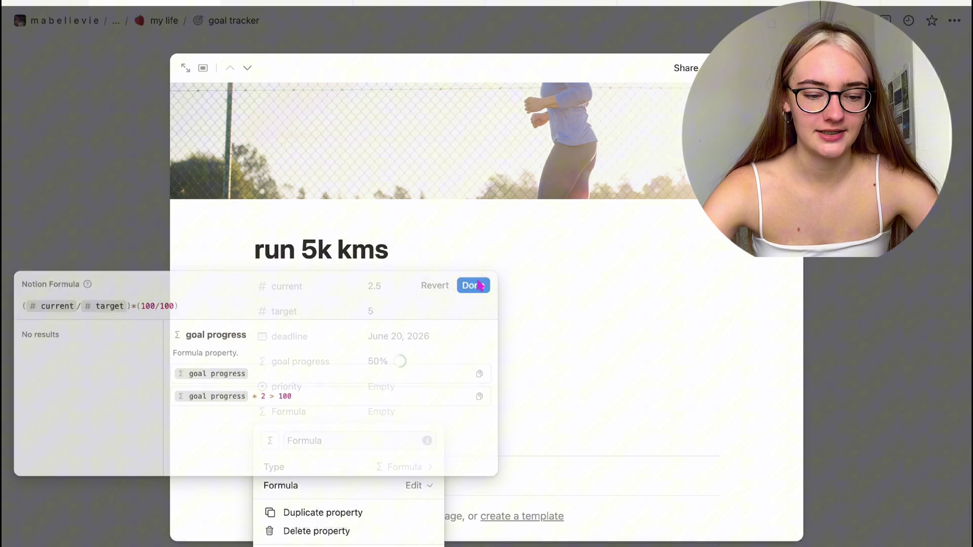
pyautogui.click(419, 219)
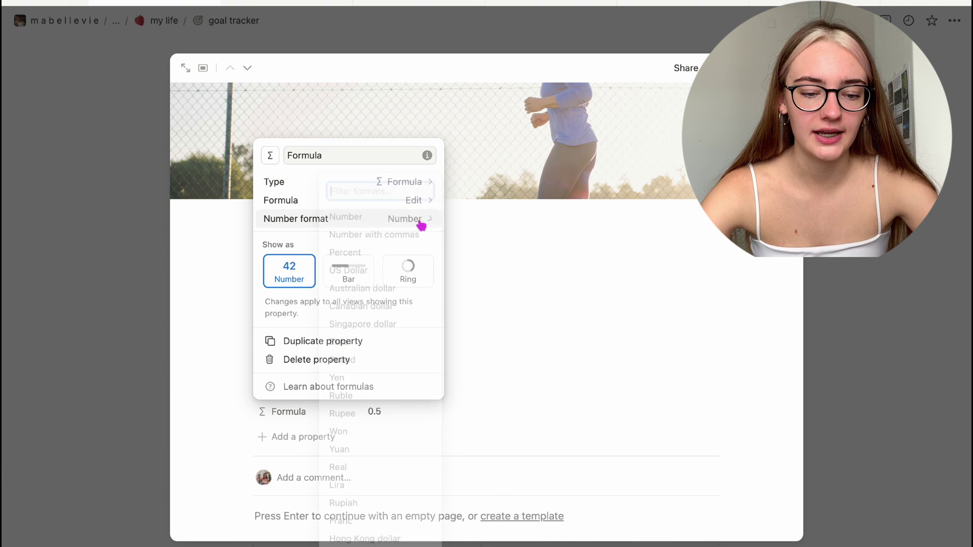
pyautogui.click(383, 256)
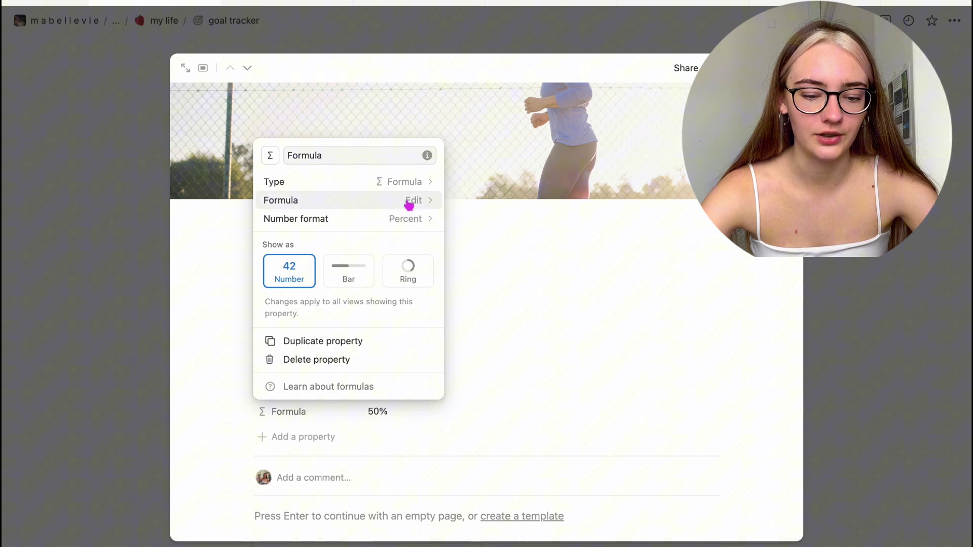
pyautogui.click(425, 276)
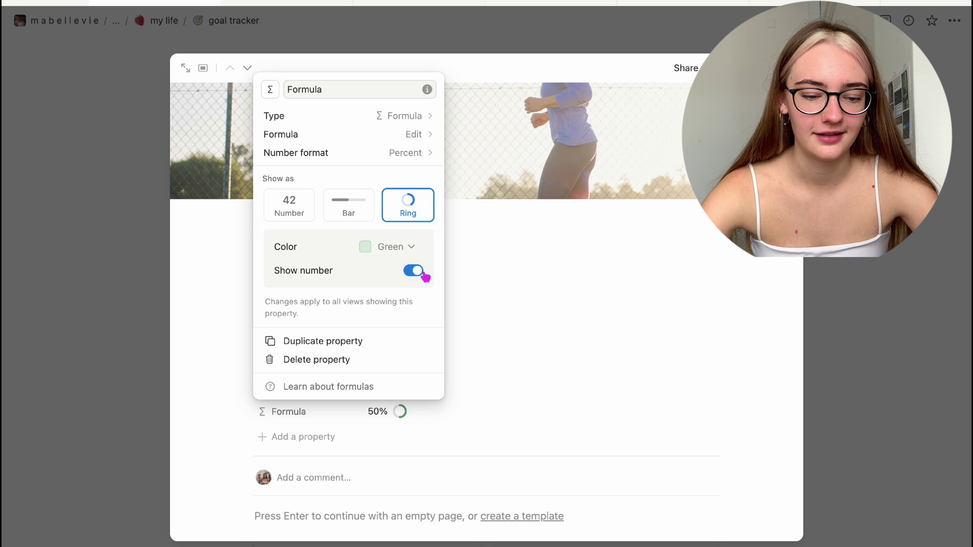
pyautogui.click(550, 160)
pyautogui.press('Escape')
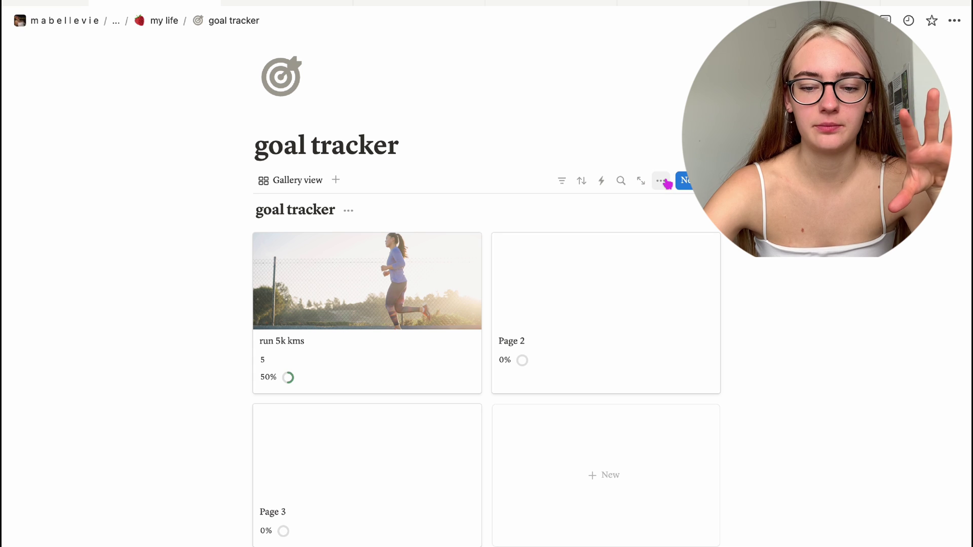
# Set the goal tracker gallery's card preview to Page content.
pyautogui.click(393, 282)
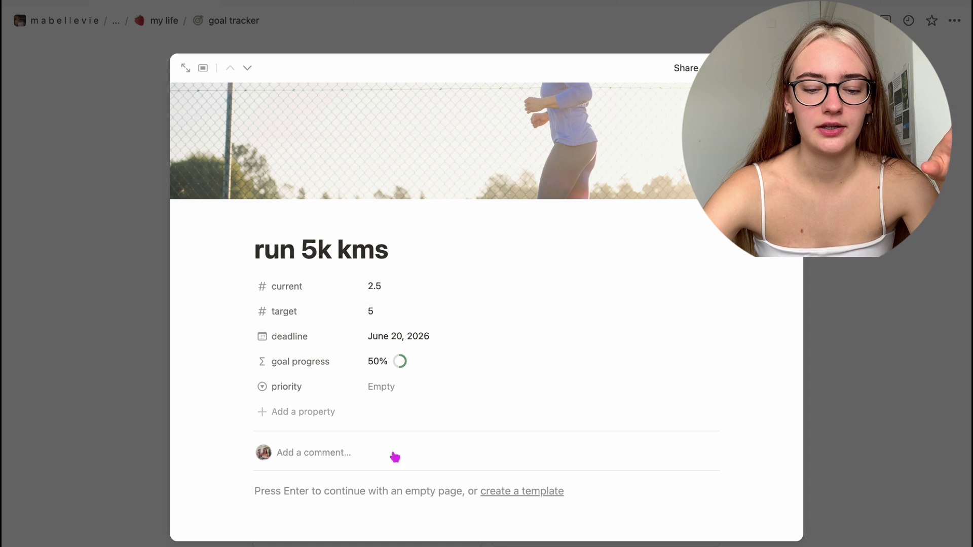
pyautogui.scroll(-3, 387, 498)
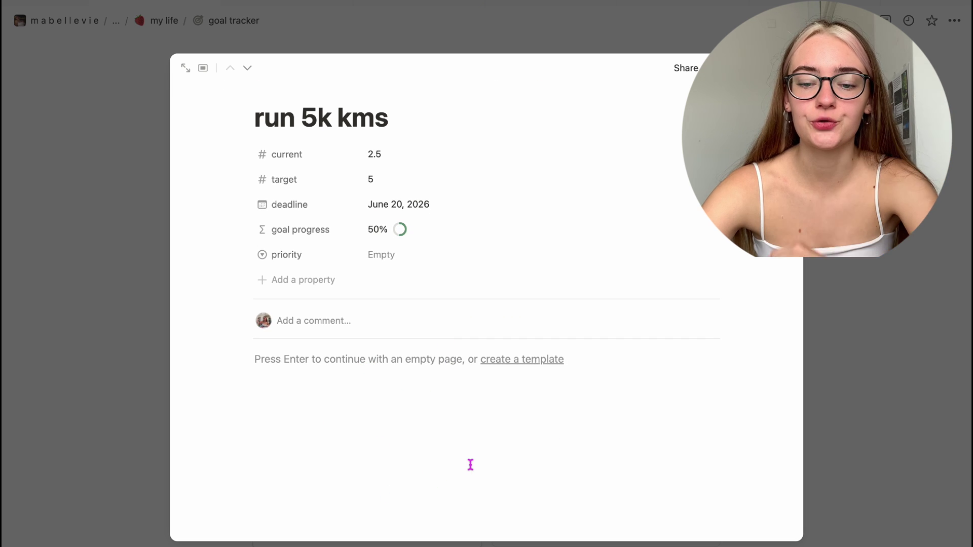
pyautogui.press('Escape')
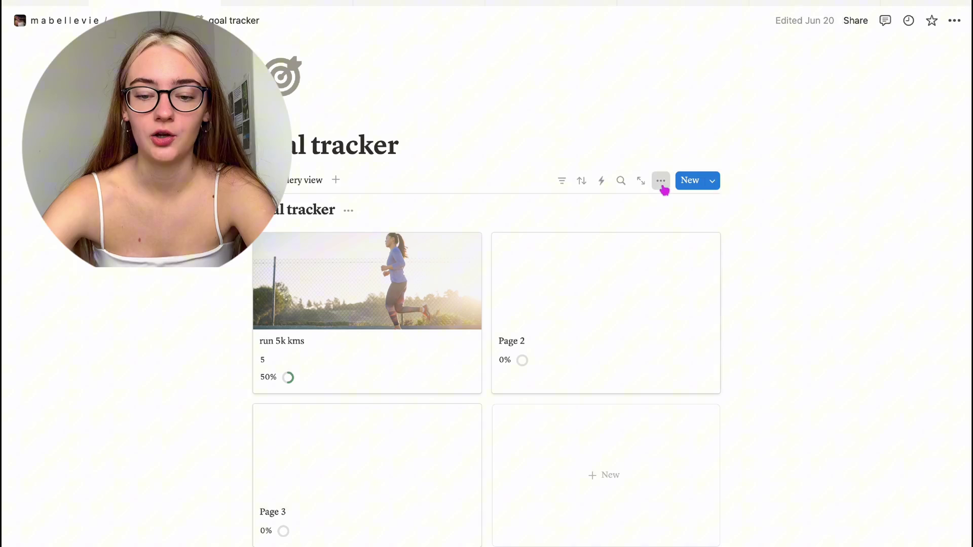
pyautogui.click(660, 181)
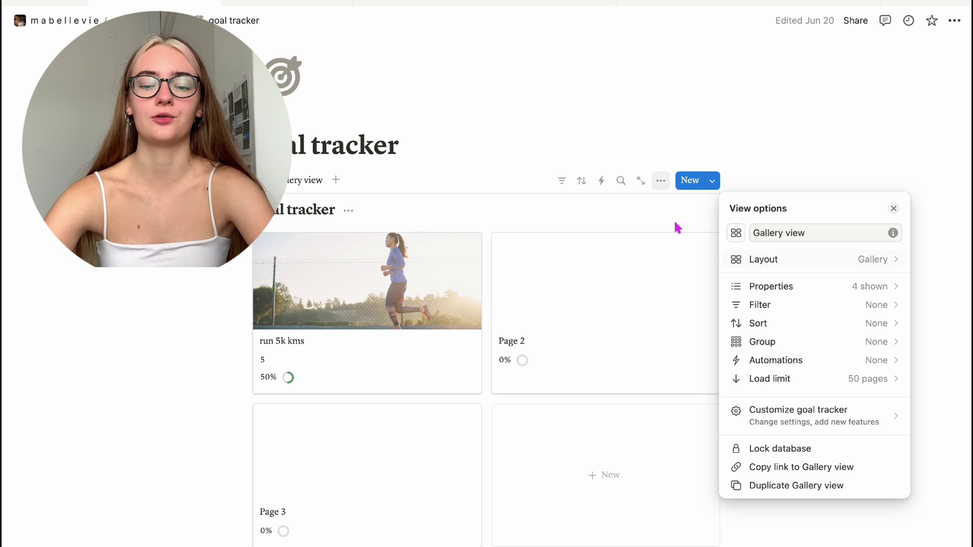
pyautogui.click(798, 260)
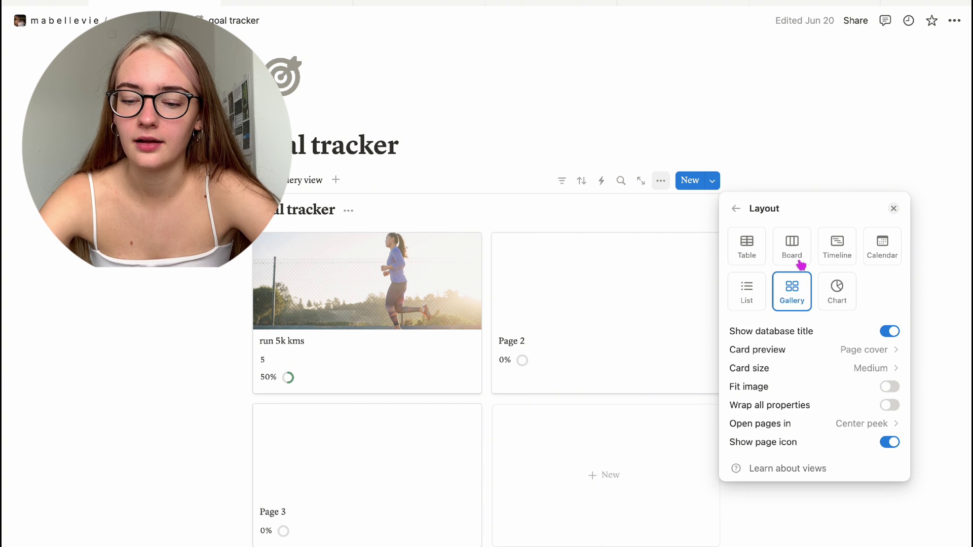
pyautogui.click(871, 354)
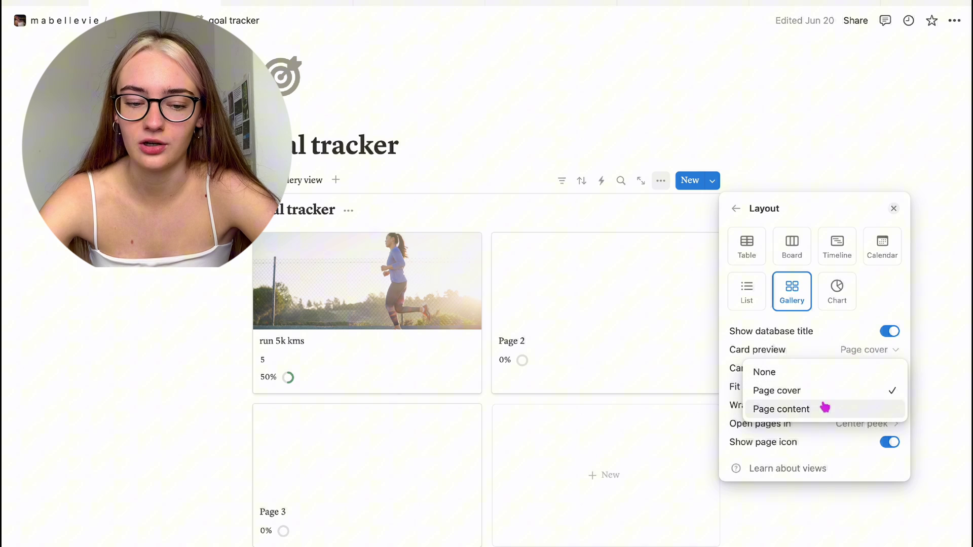
pyautogui.click(839, 408)
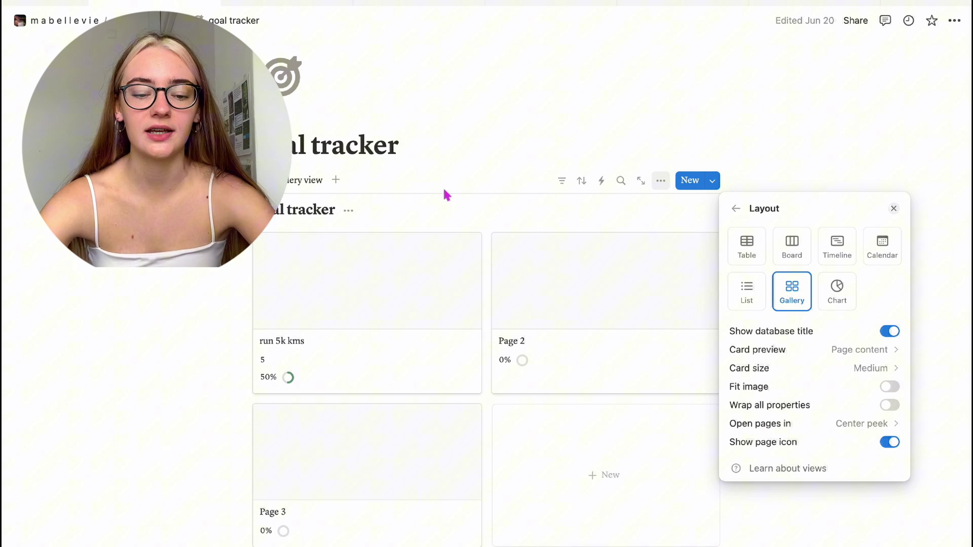
pyautogui.click(594, 65)
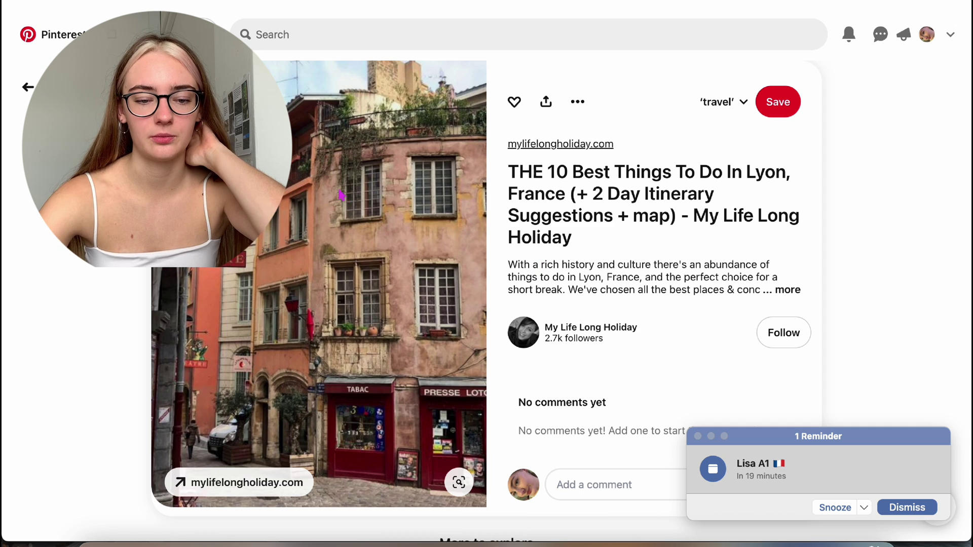
# Copy the Lyon street photo from Pinterest and return to Notion.
pyautogui.rightClick(341, 195)
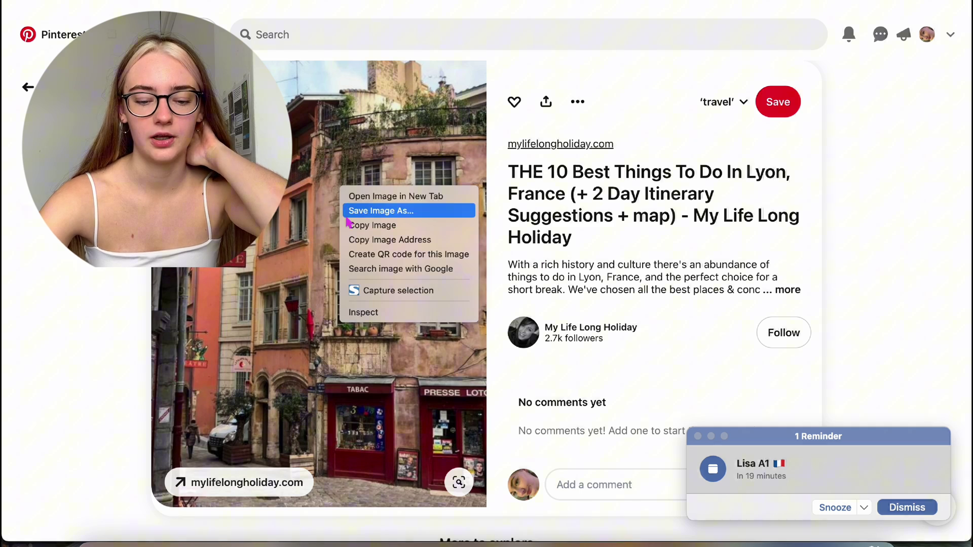
pyautogui.click(361, 225)
pyautogui.click(460, 541)
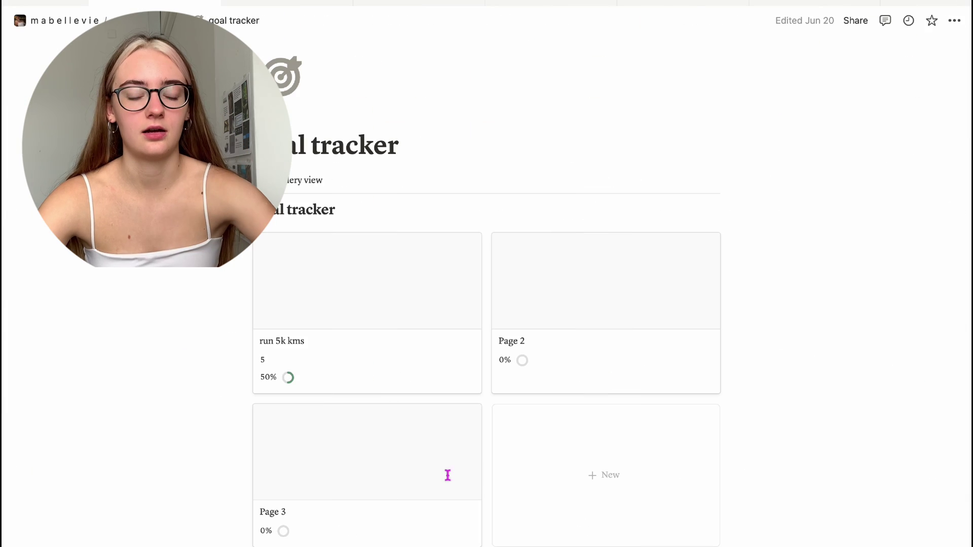
# Paste the copied photo into the run 5k kms goal page.
pyautogui.click(391, 324)
pyautogui.press('cmd+v')
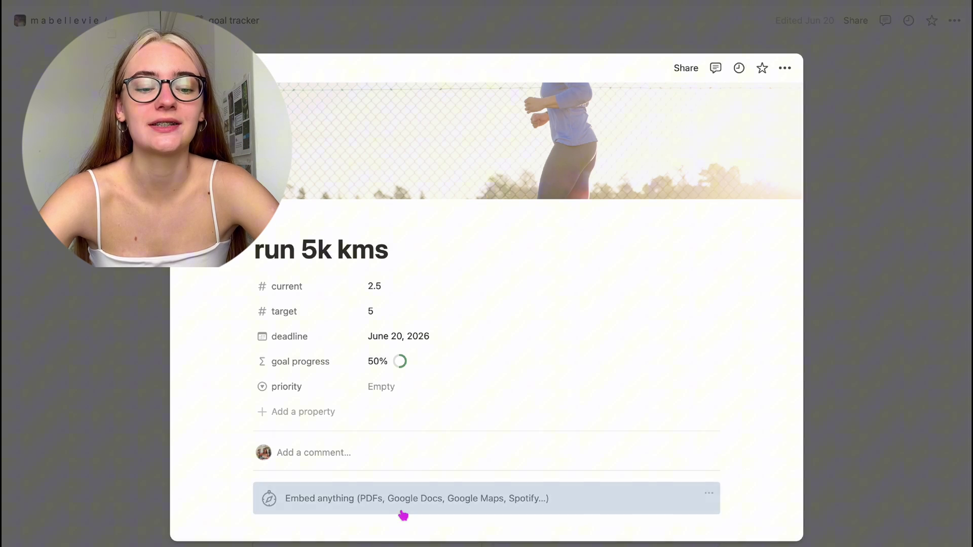
pyautogui.click(886, 294)
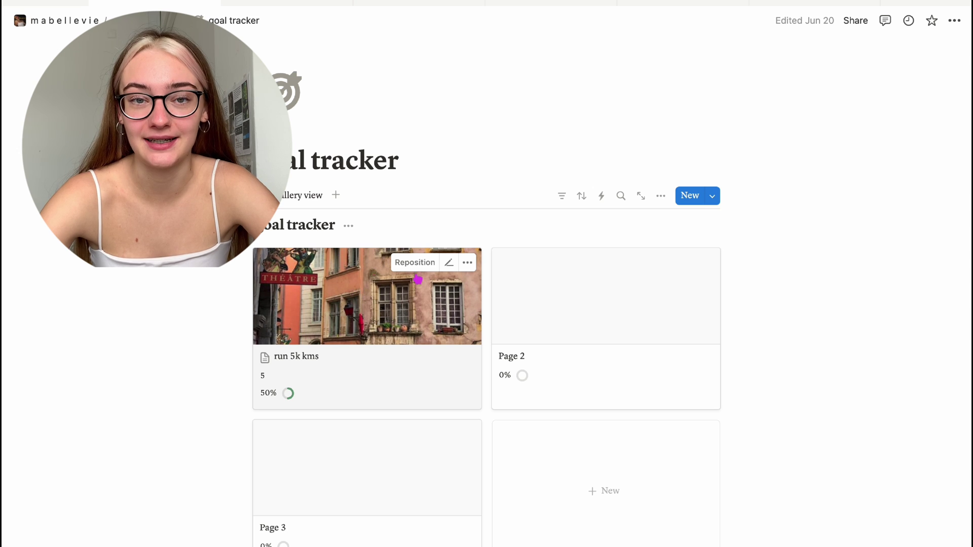
# Set gallery card preview to None and card size to Small, and show the current property.
pyautogui.click(660, 196)
pyautogui.click(790, 269)
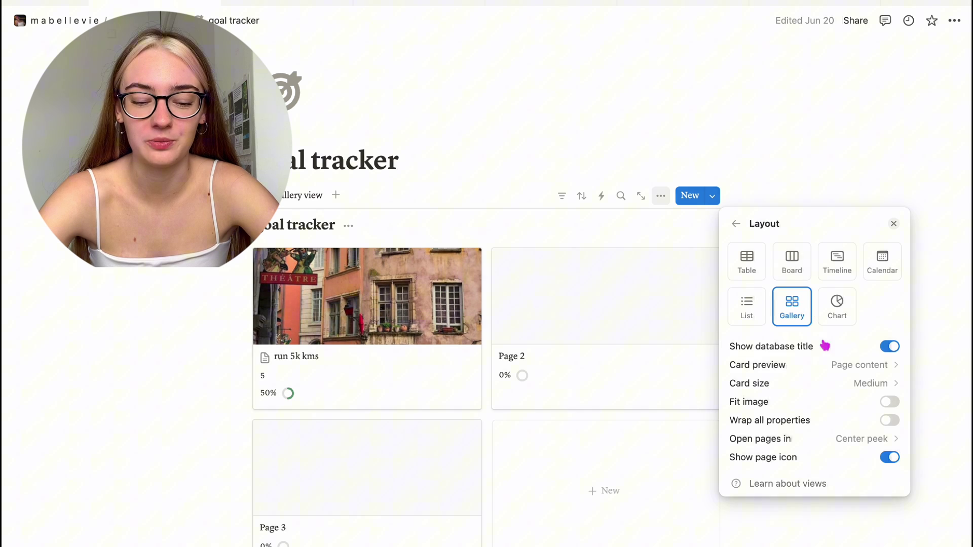
pyautogui.click(824, 365)
pyautogui.click(819, 398)
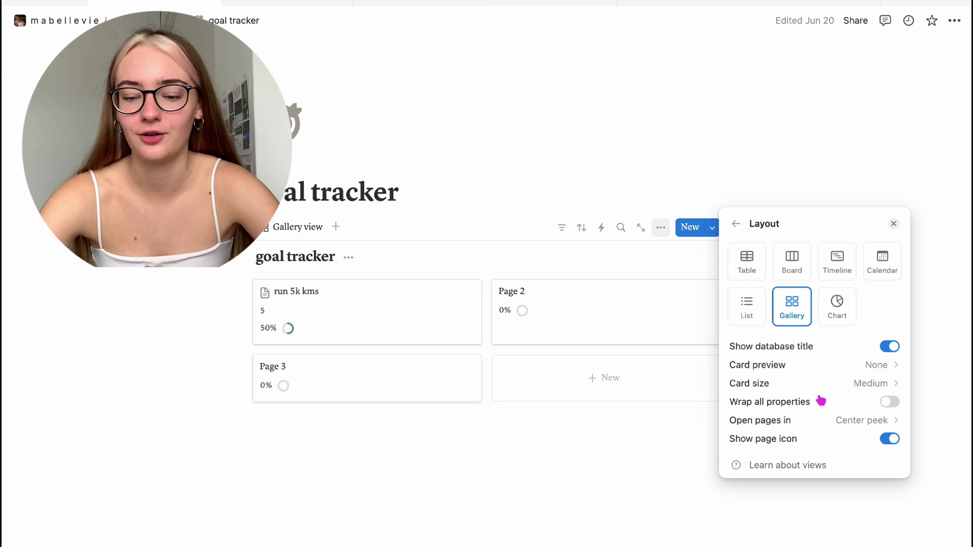
pyautogui.click(831, 383)
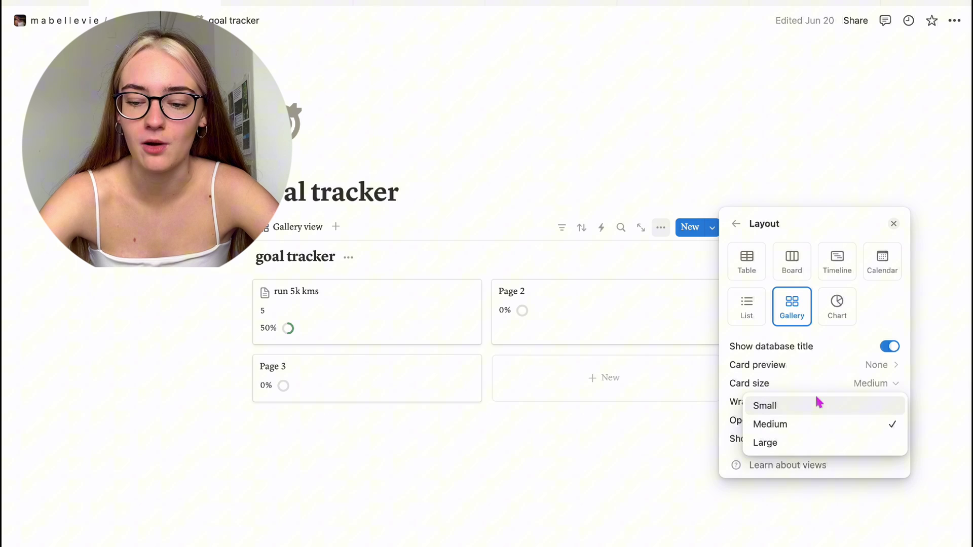
pyautogui.click(819, 405)
pyautogui.click(736, 224)
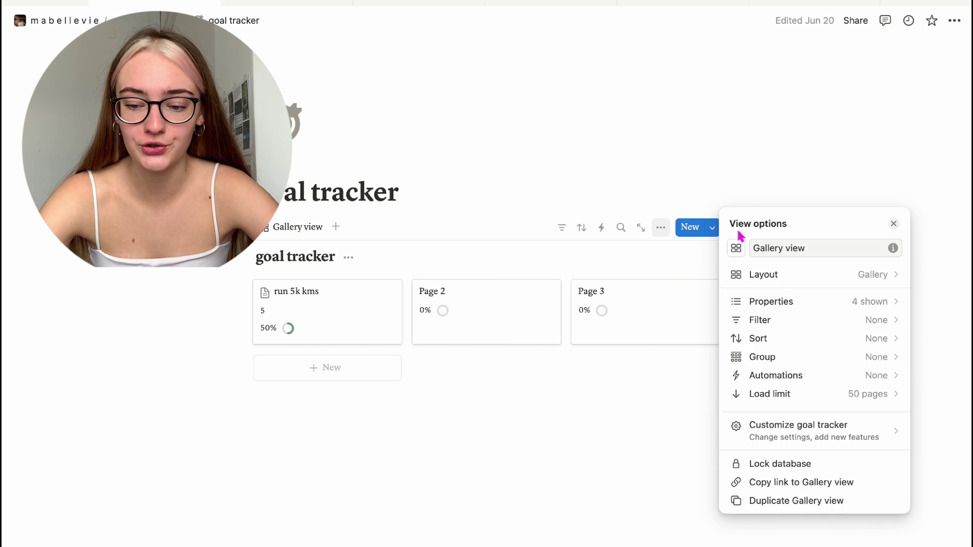
pyautogui.click(841, 301)
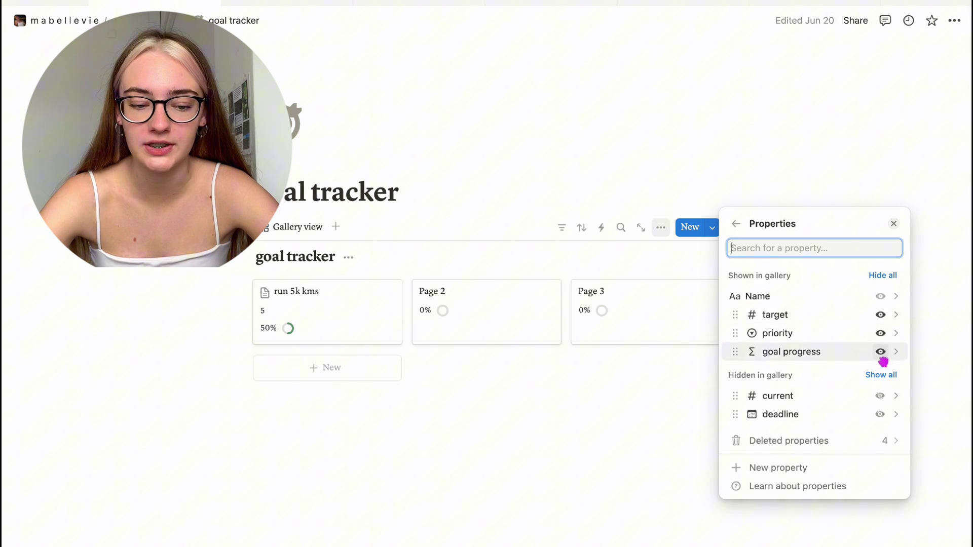
pyautogui.click(879, 396)
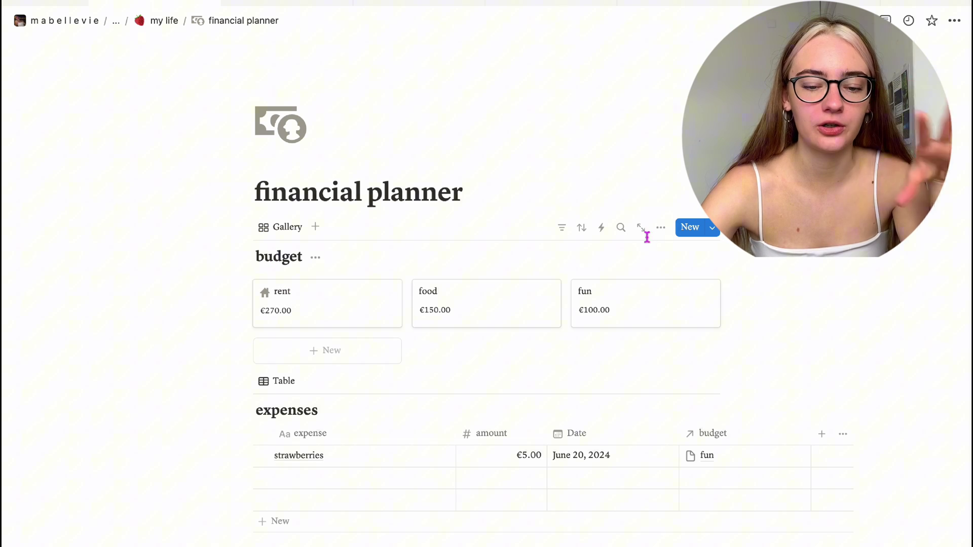
# Review the budget gallery's layout settings and property list.
pyautogui.click(660, 227)
pyautogui.click(736, 307)
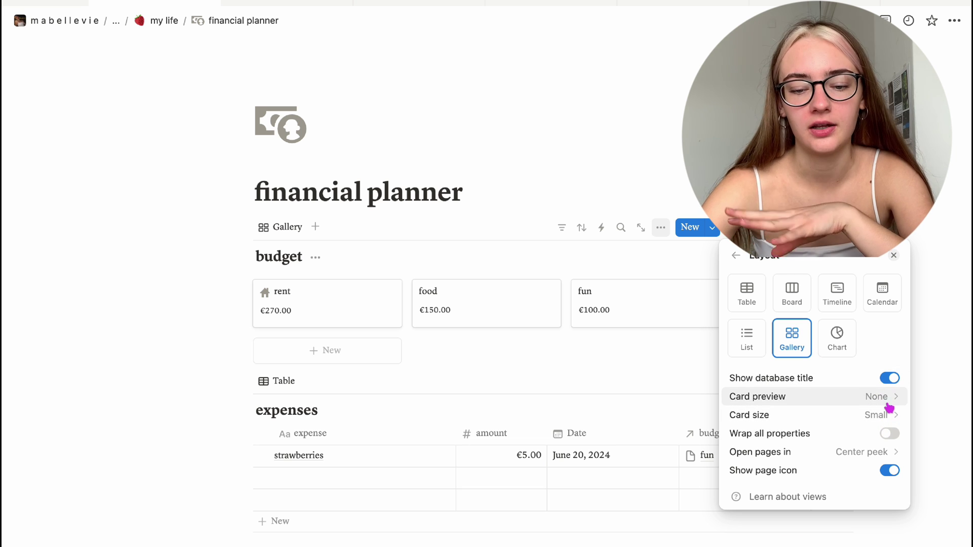
pyautogui.click(660, 228)
pyautogui.click(660, 227)
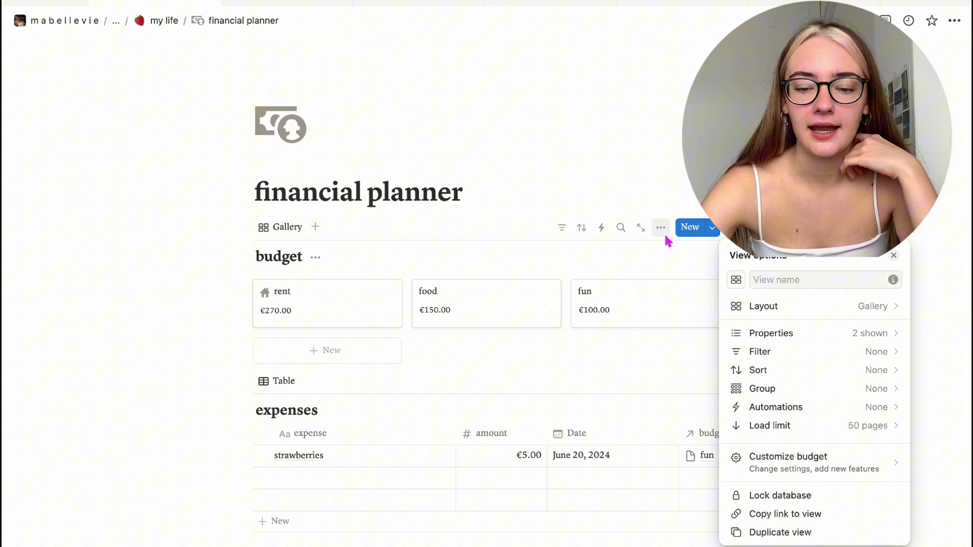
pyautogui.click(815, 338)
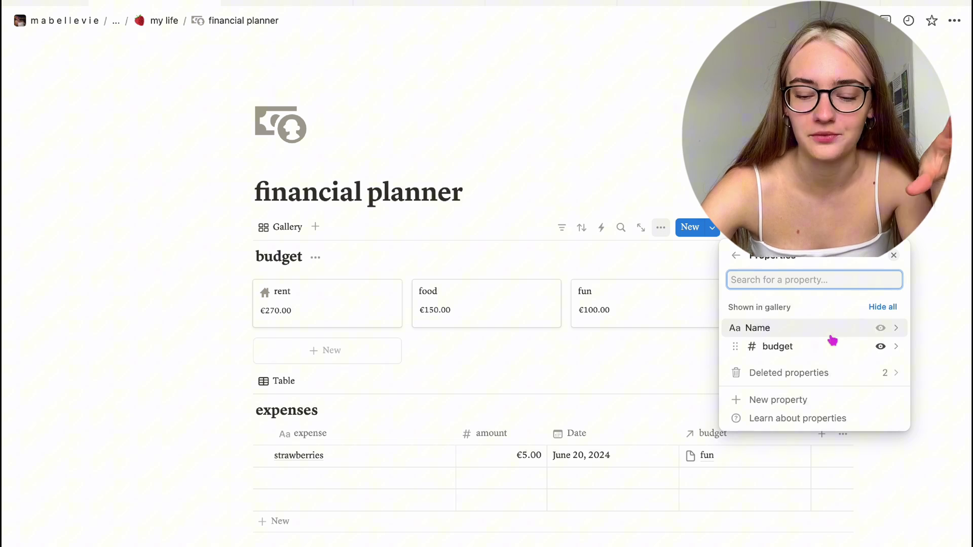
pyautogui.click(677, 235)
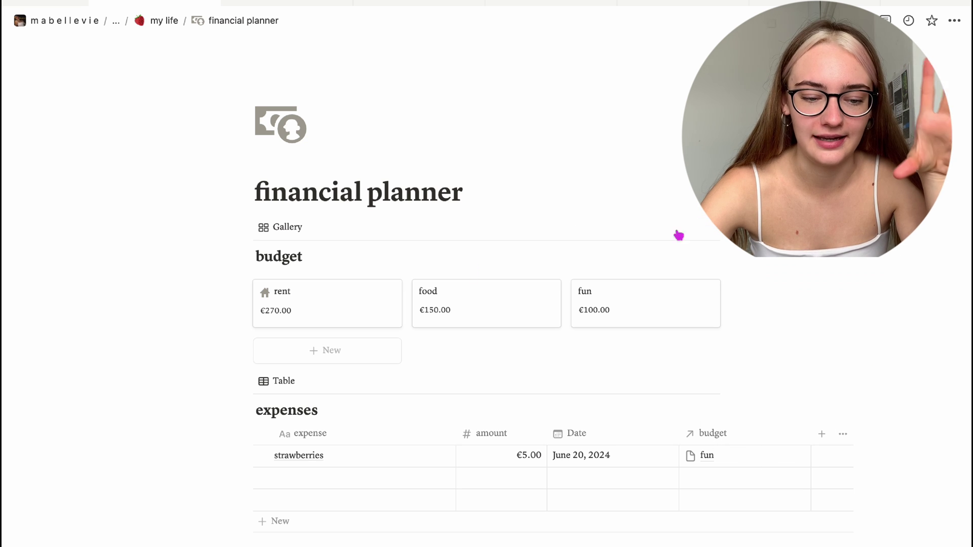
# Set the food budget entry's icon to the apple from the Icons set.
pyautogui.click(513, 312)
pyautogui.click(295, 123)
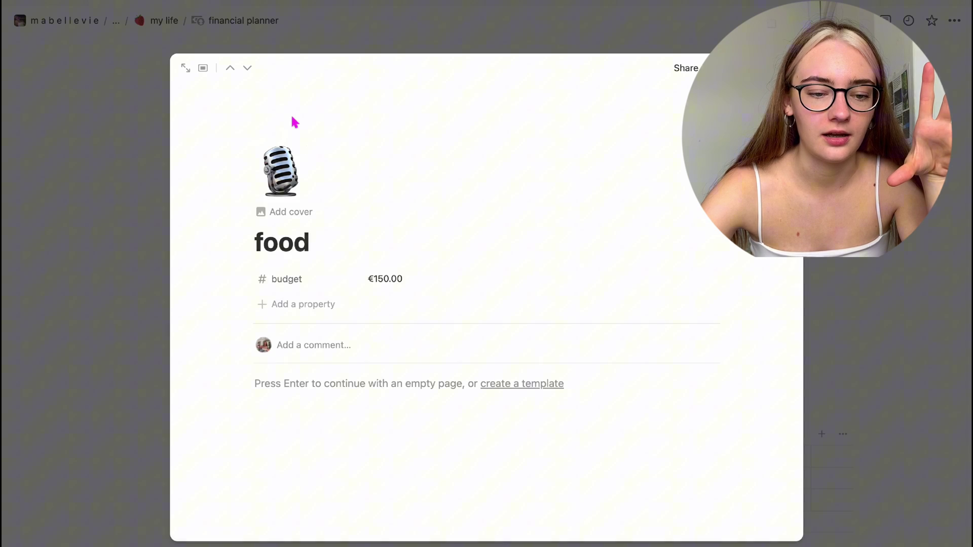
pyautogui.click(278, 162)
pyautogui.click(206, 212)
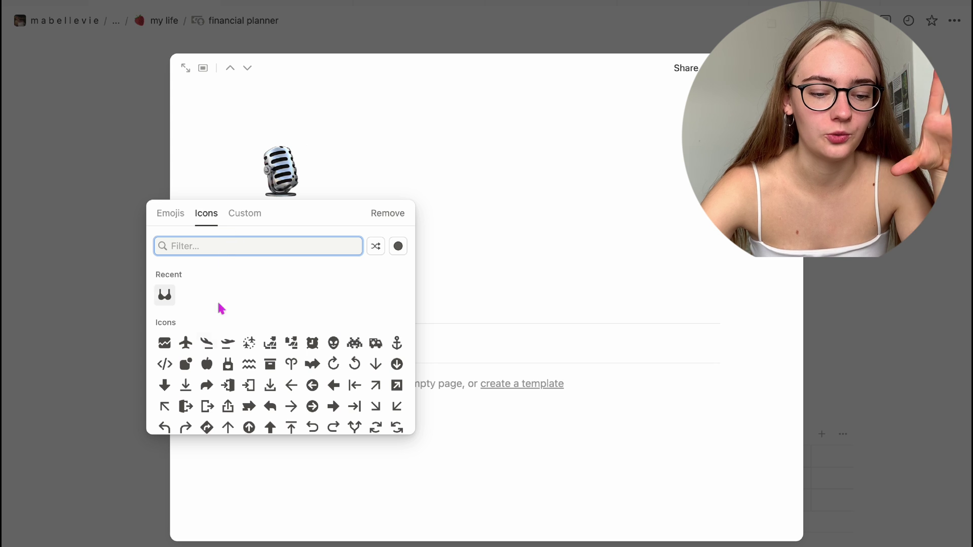
pyautogui.click(207, 363)
pyautogui.press('Escape')
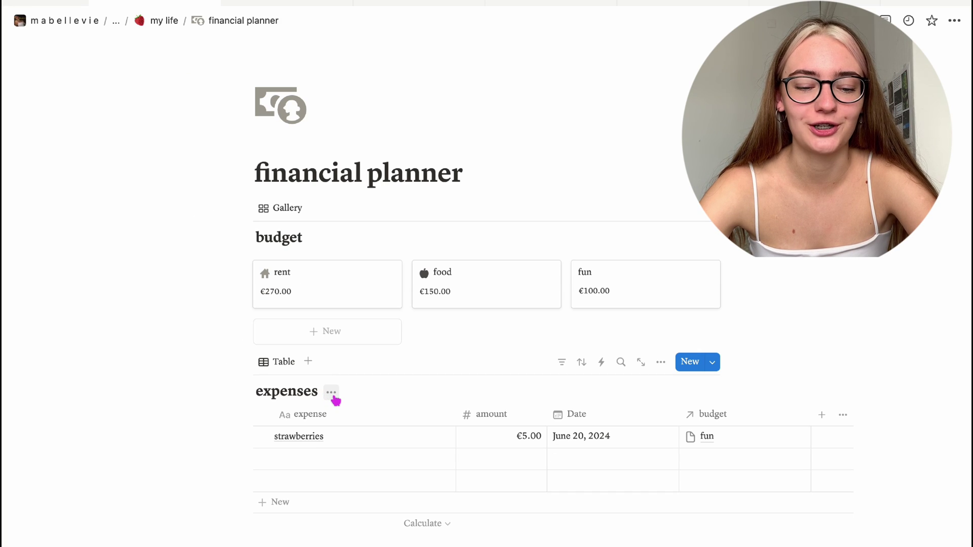
pyautogui.scroll(-2, 335, 400)
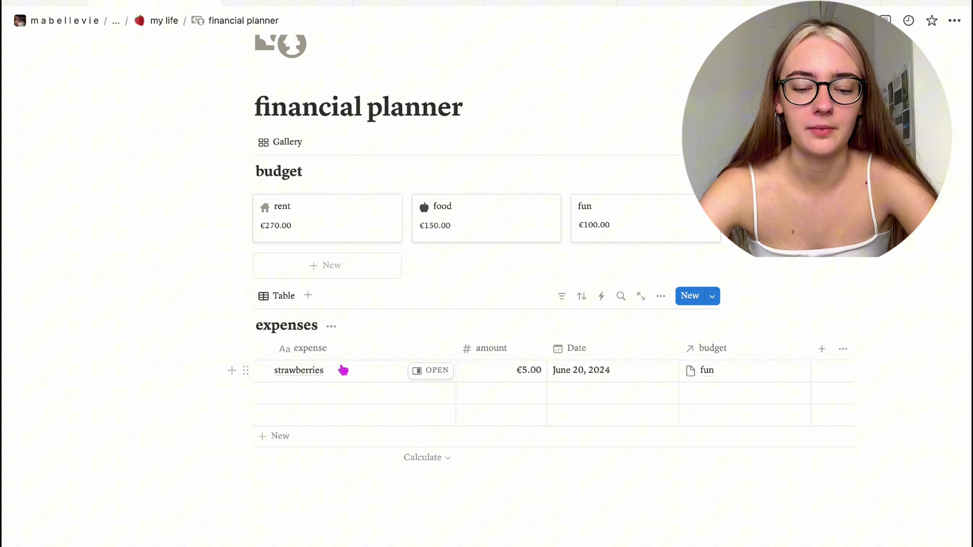
# Browse the currency options in the amount column's number format settings.
pyautogui.click(510, 359)
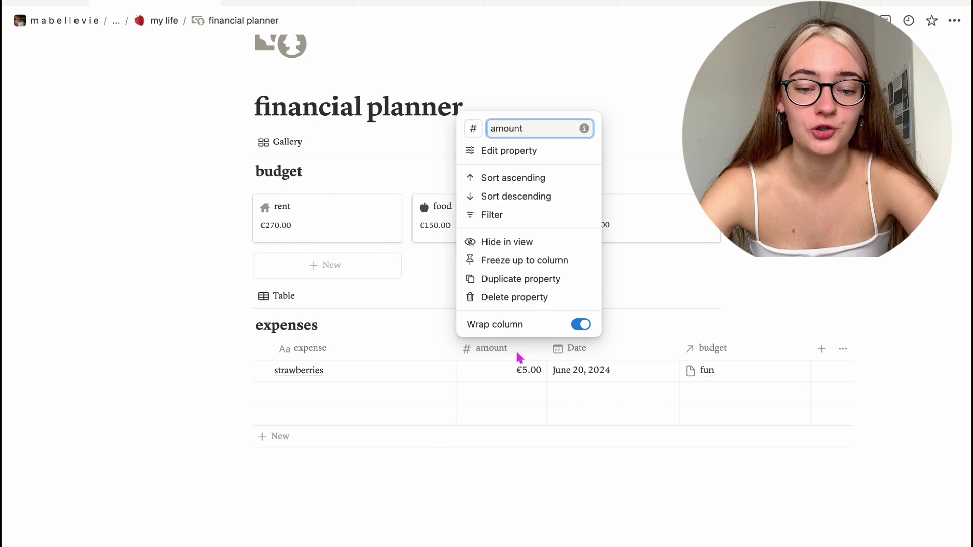
pyautogui.click(527, 161)
pyautogui.click(862, 338)
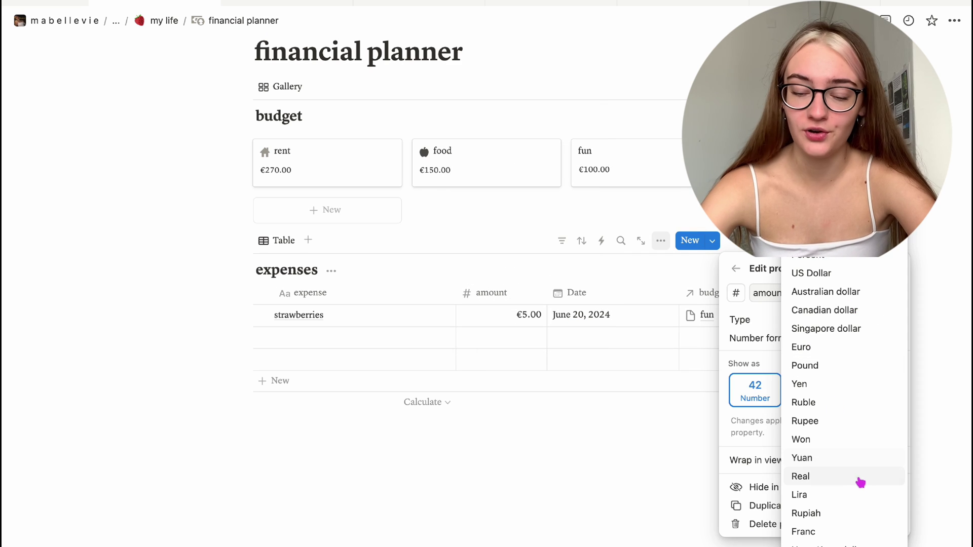
pyautogui.scroll(-10, 857, 482)
pyautogui.scroll(-2, 860, 488)
pyautogui.scroll(10, 877, 269)
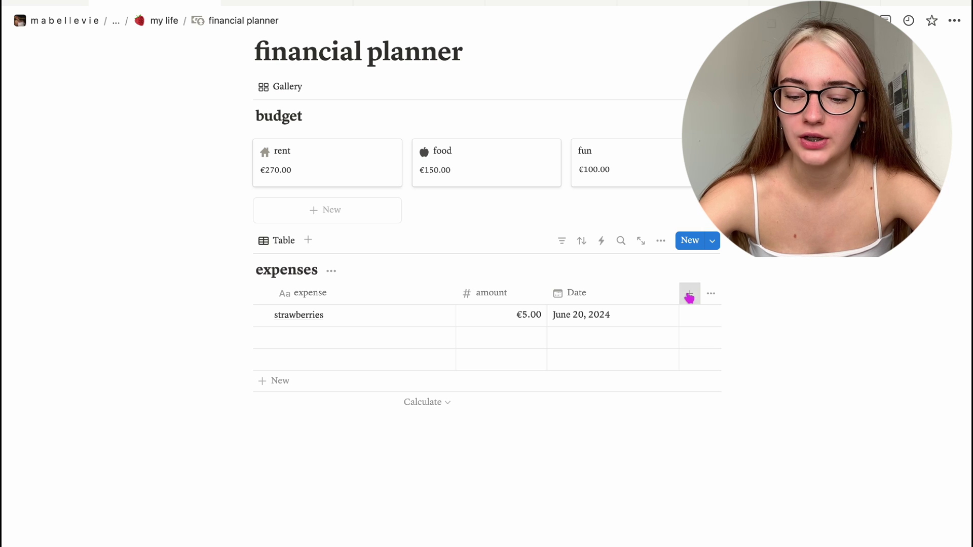
# Add a relation column to the expenses table linked to the budget database.
pyautogui.click(689, 296)
pyautogui.scroll(-5, 825, 420)
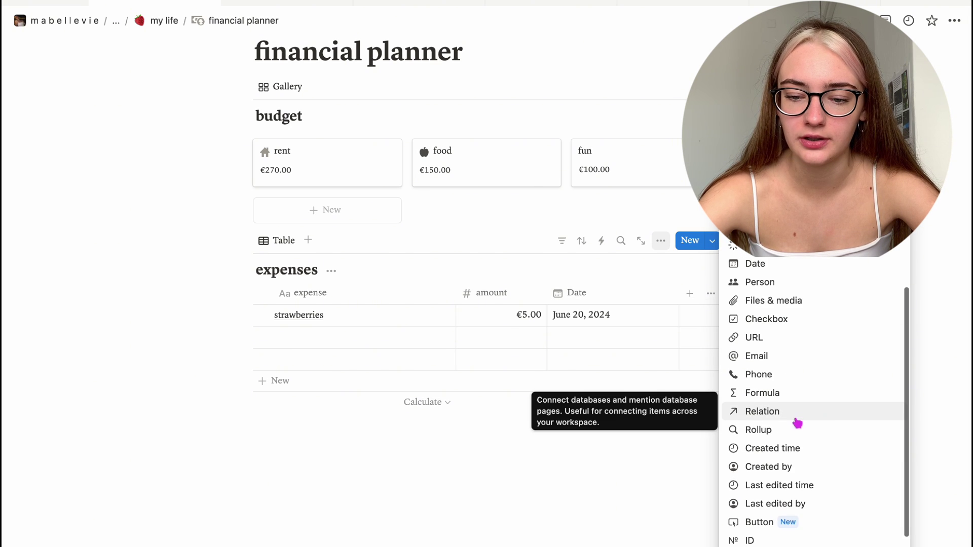
pyautogui.click(792, 418)
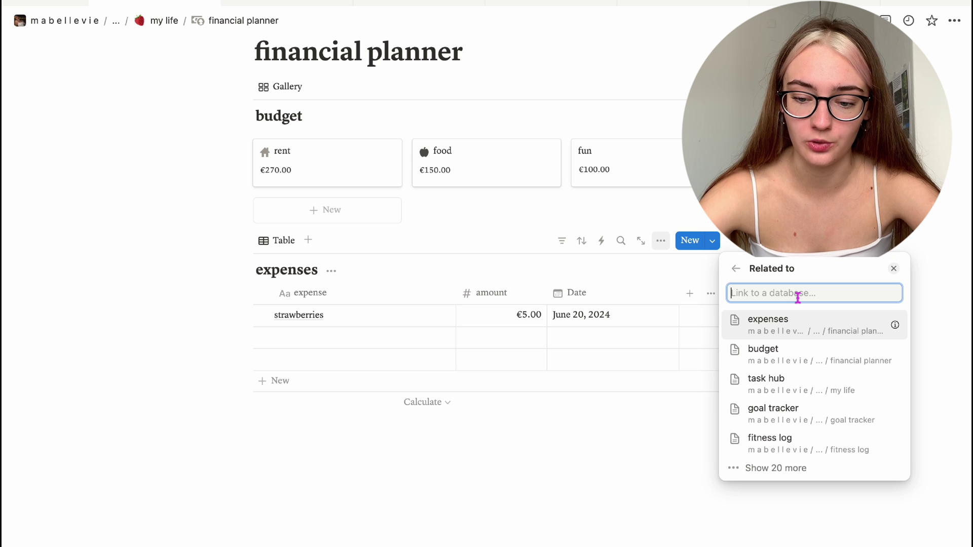
pyautogui.click(856, 358)
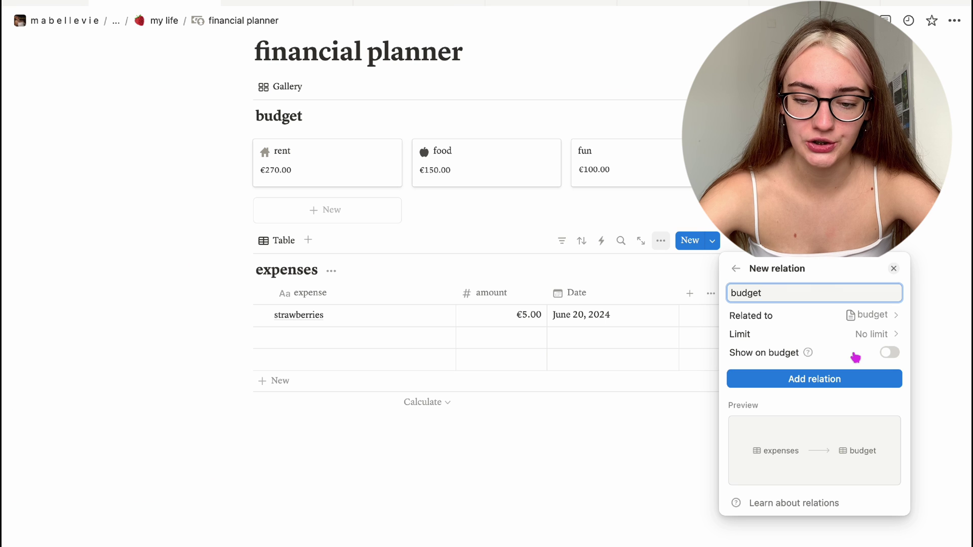
pyautogui.click(823, 379)
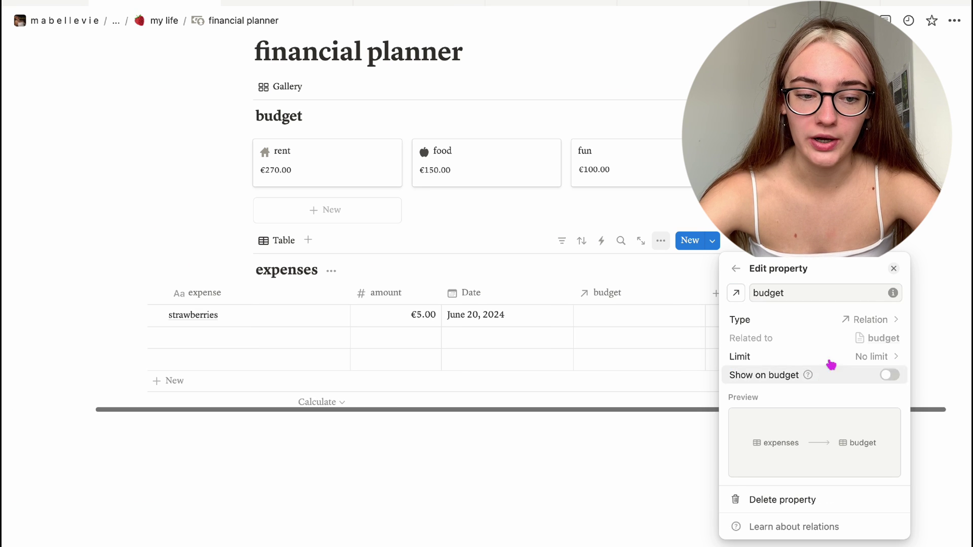
pyautogui.click(892, 270)
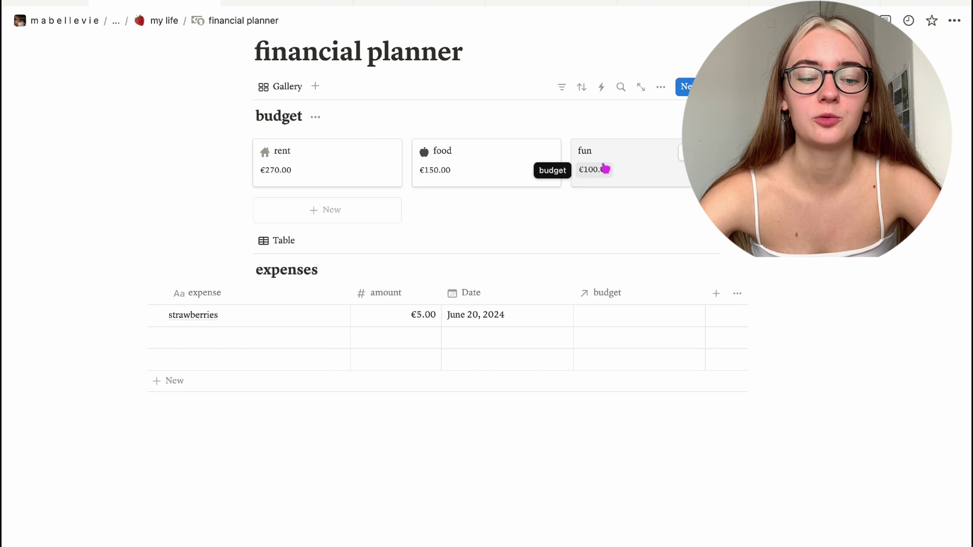
# Set the strawberries row's budget relation to the food entry.
pyautogui.click(624, 318)
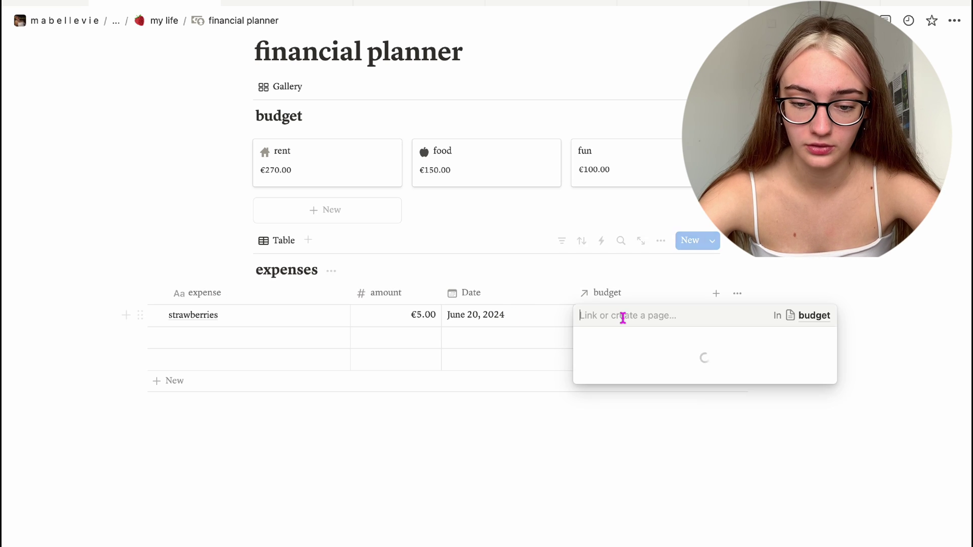
pyautogui.click(649, 369)
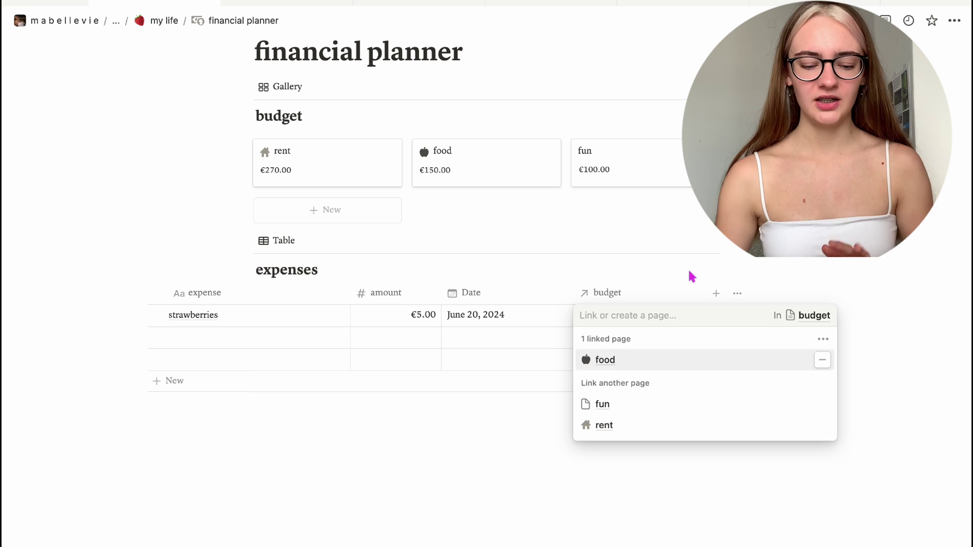
pyautogui.press('Escape')
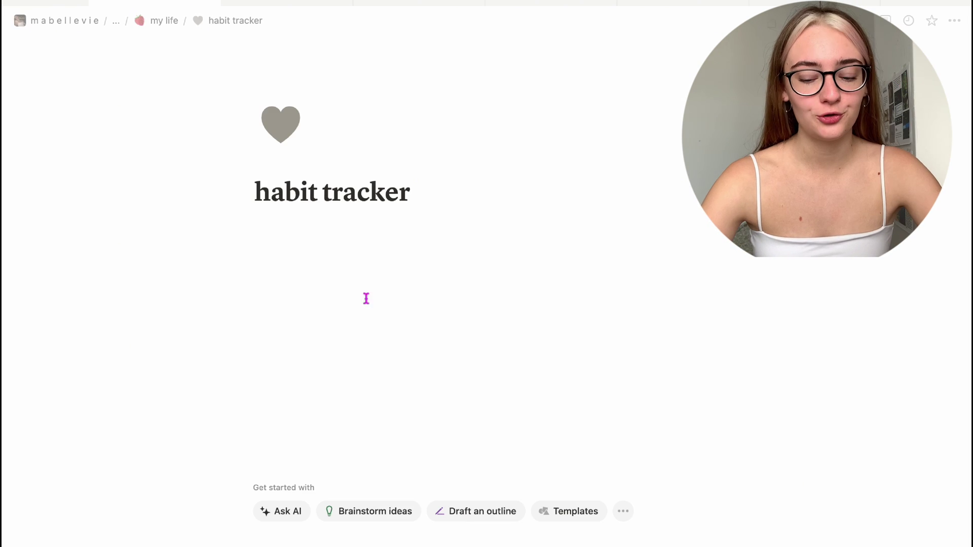
# Insert a new blank table on the habit tracker page and title it 'habit tracker'.
pyautogui.click(375, 302)
pyautogui.write('/')
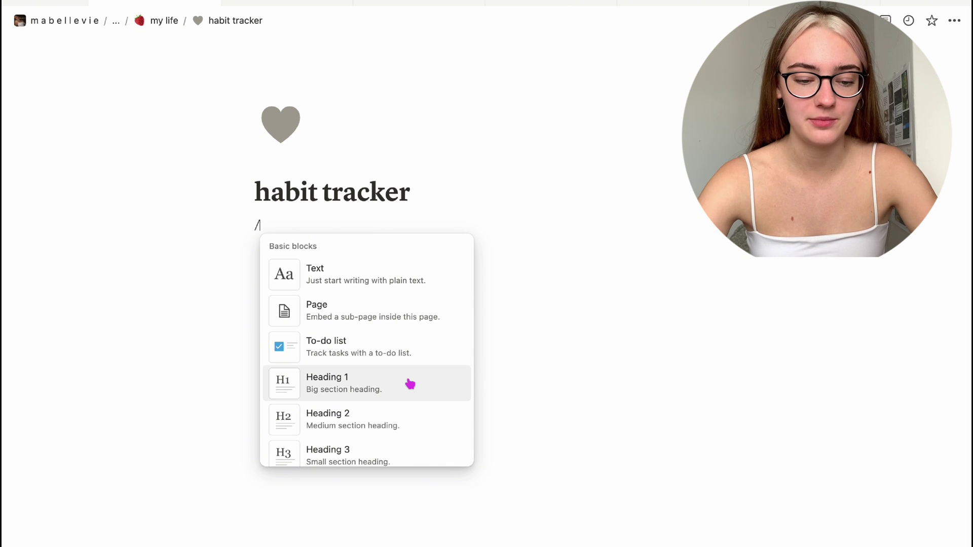
pyautogui.scroll(-15, 409, 384)
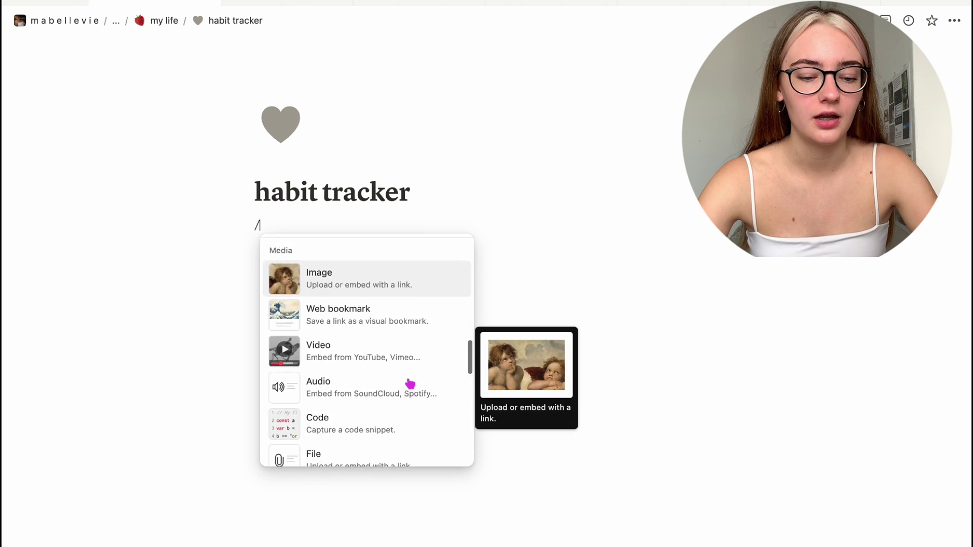
pyautogui.scroll(-6, 409, 384)
pyautogui.click(402, 304)
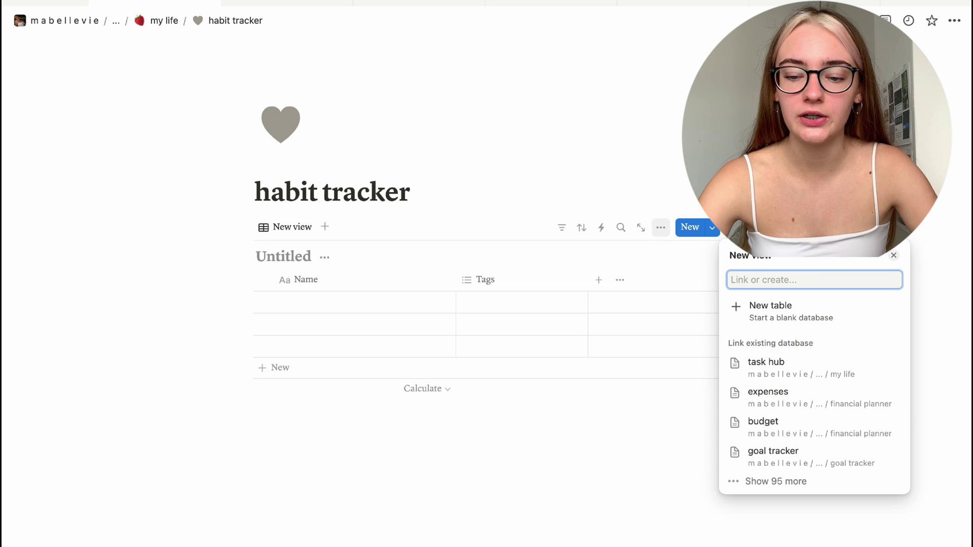
pyautogui.click(816, 310)
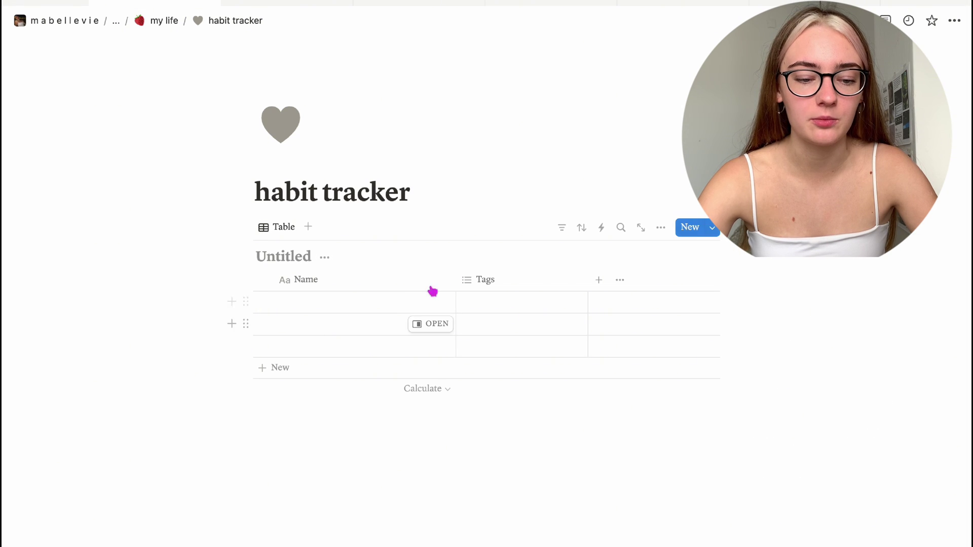
pyautogui.write('habut')
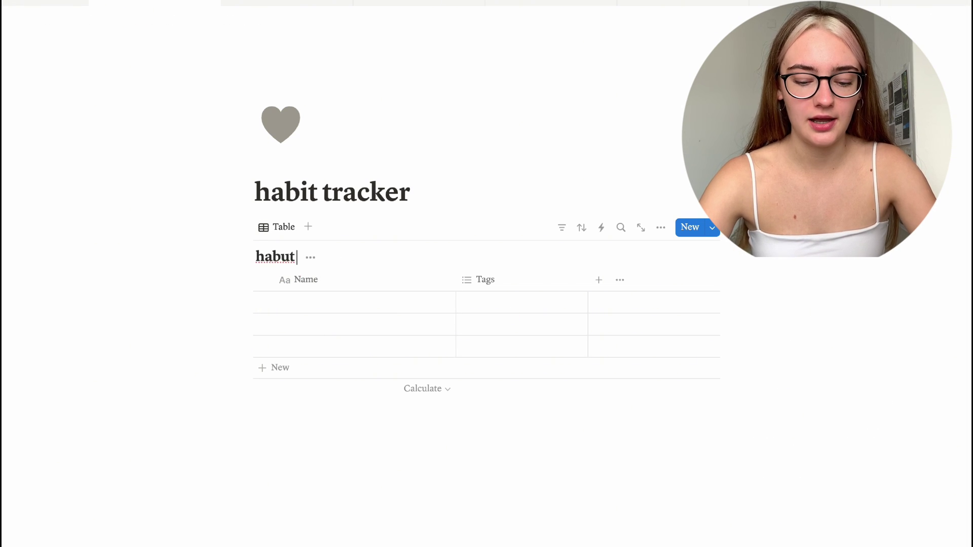
pyautogui.press('BackSpace')
pyautogui.press('BackSpace')
pyautogui.write('it tracker')
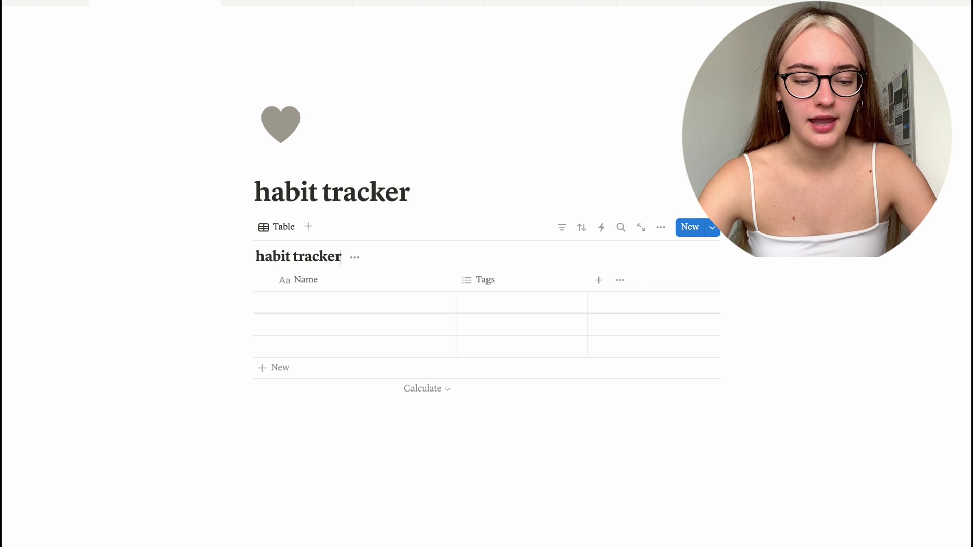
# Delete the table's Tags column and clear the Name column's header.
pyautogui.click(324, 280)
pyautogui.click(501, 279)
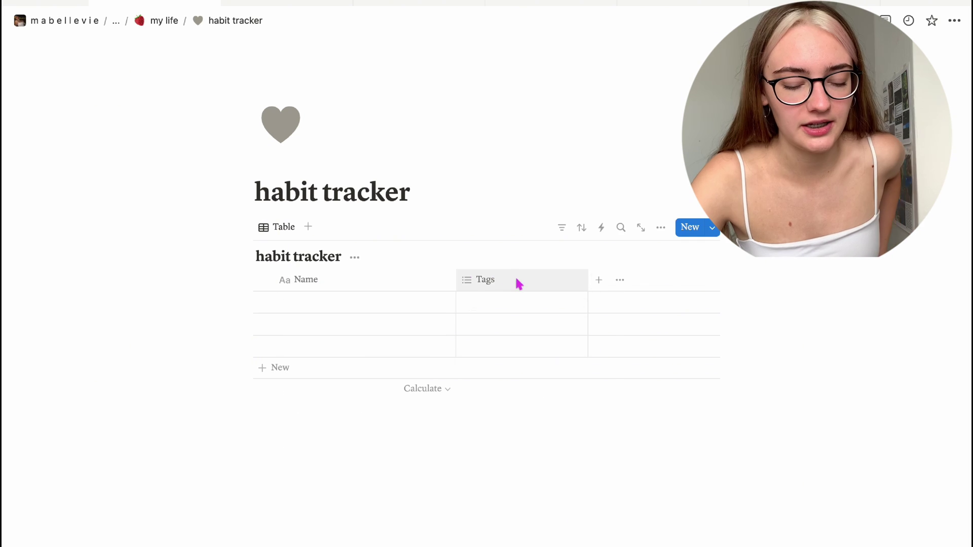
pyautogui.click(519, 284)
pyautogui.click(482, 495)
pyautogui.click(560, 300)
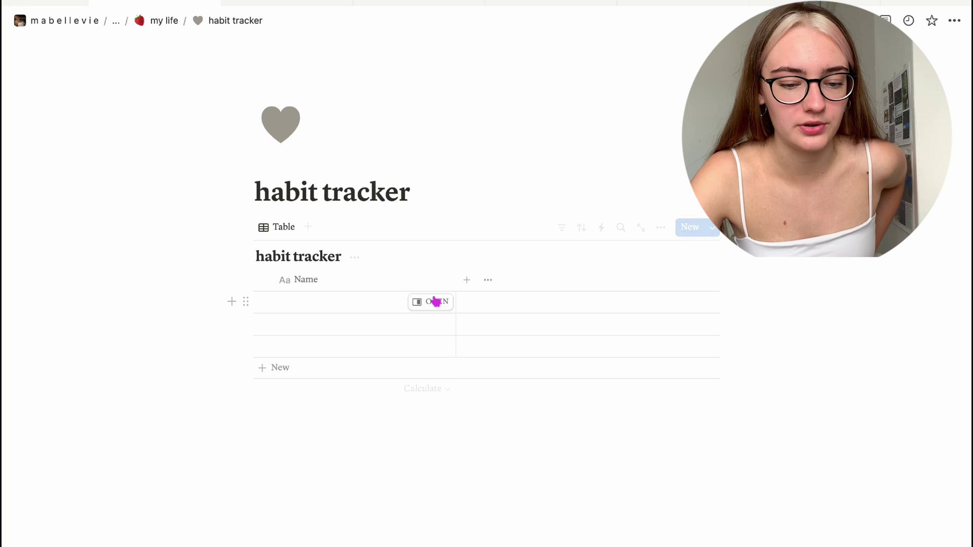
pyautogui.click(343, 281)
pyautogui.press('BackSpace')
pyautogui.click(451, 259)
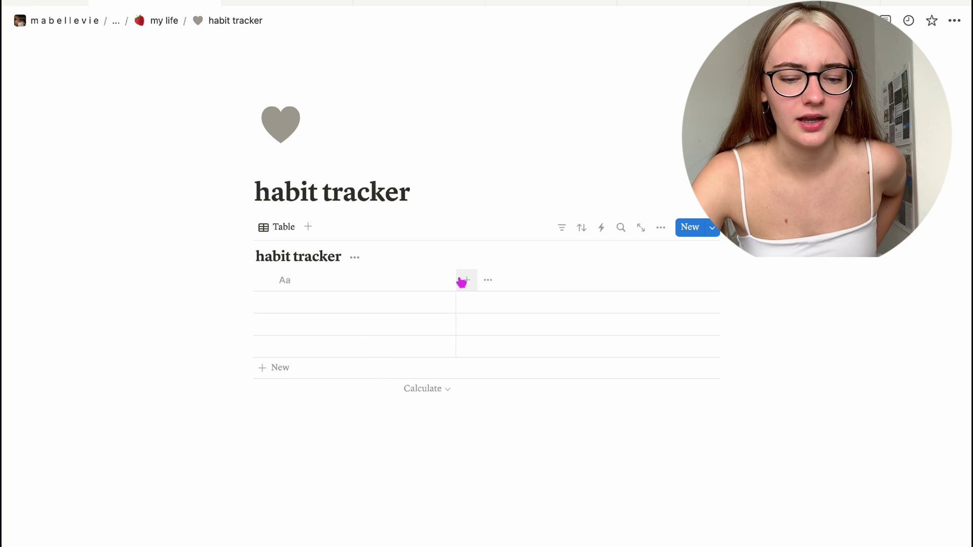
# Add a Date column plus 'writing' and 'vitamins' checkbox columns to the habit table.
pyautogui.moveTo(456, 278); pyautogui.dragTo(239, 277)
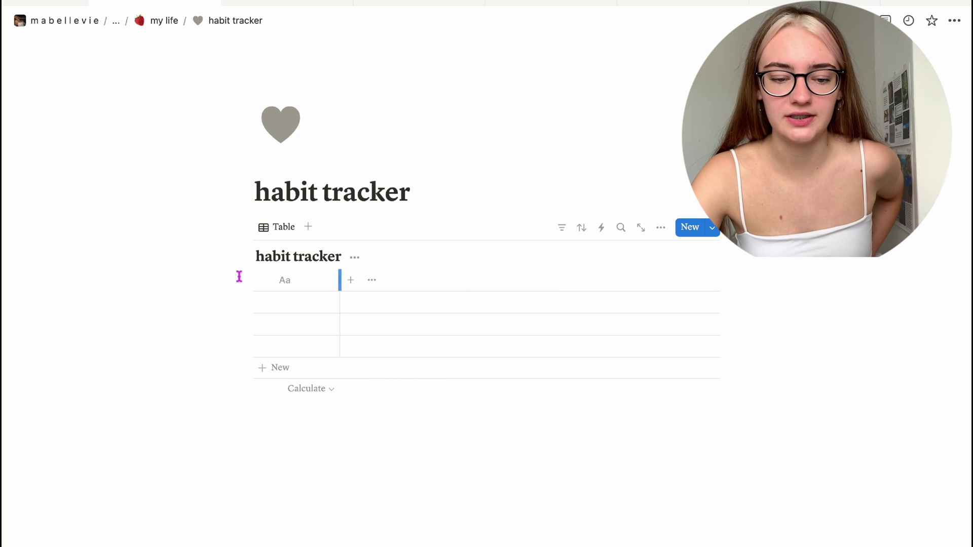
pyautogui.click(353, 280)
pyautogui.click(795, 483)
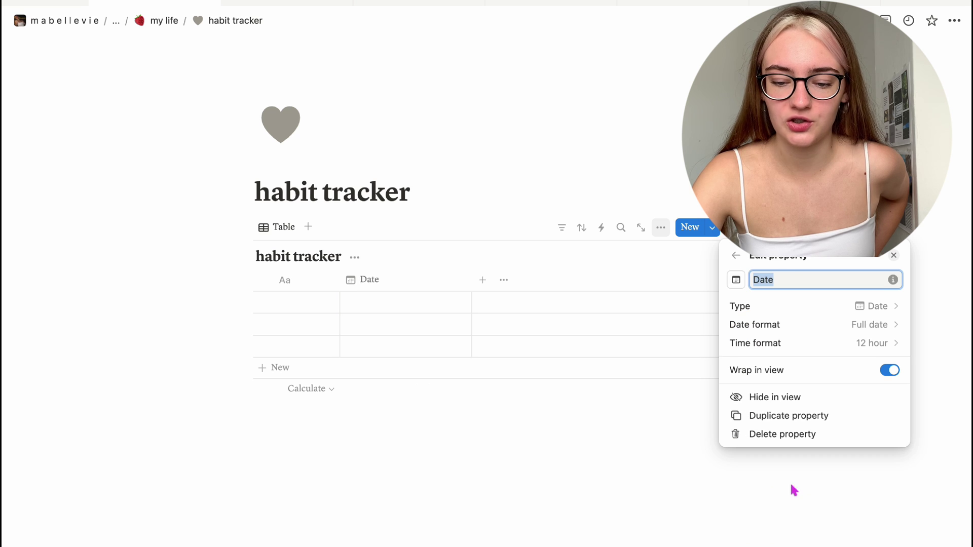
pyautogui.click(481, 280)
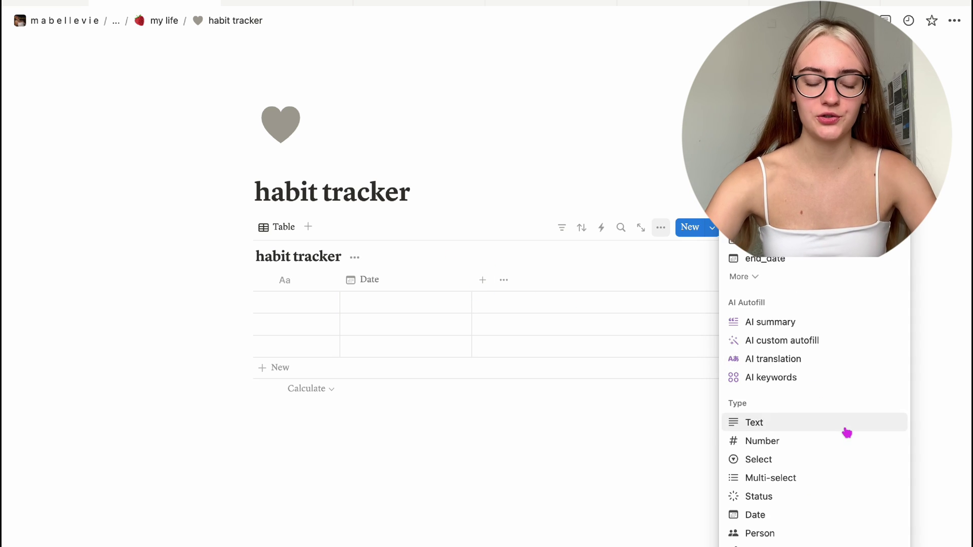
pyautogui.scroll(-3, 844, 430)
pyautogui.click(826, 415)
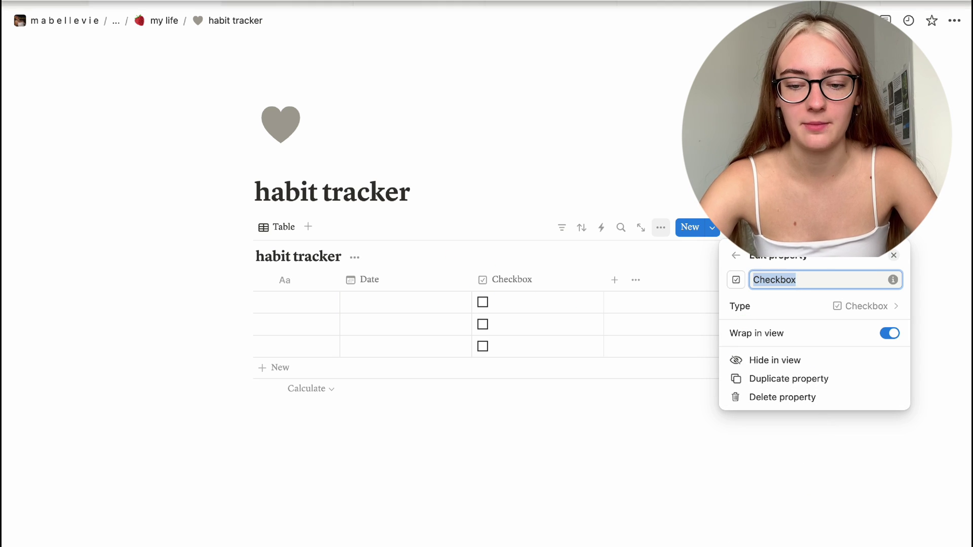
pyautogui.write('writin')
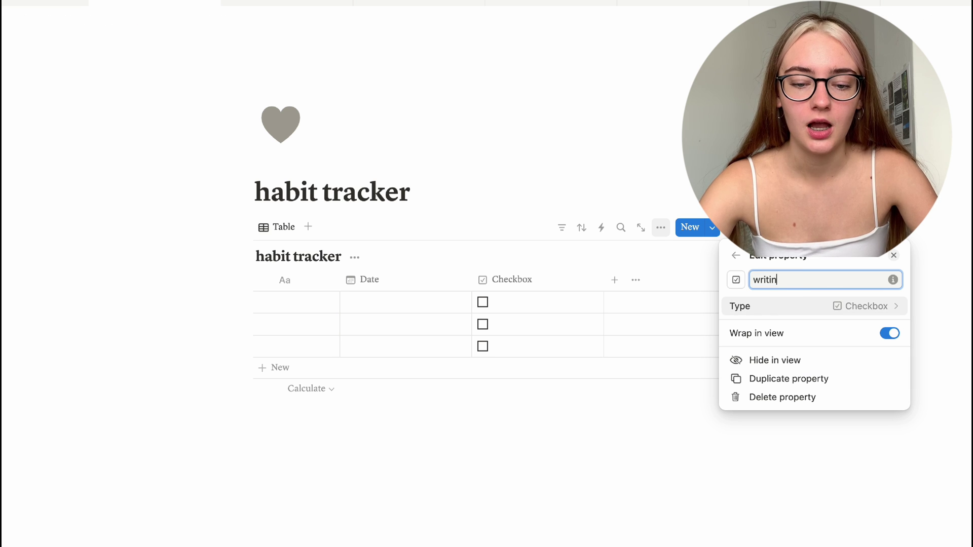
pyautogui.write('g')
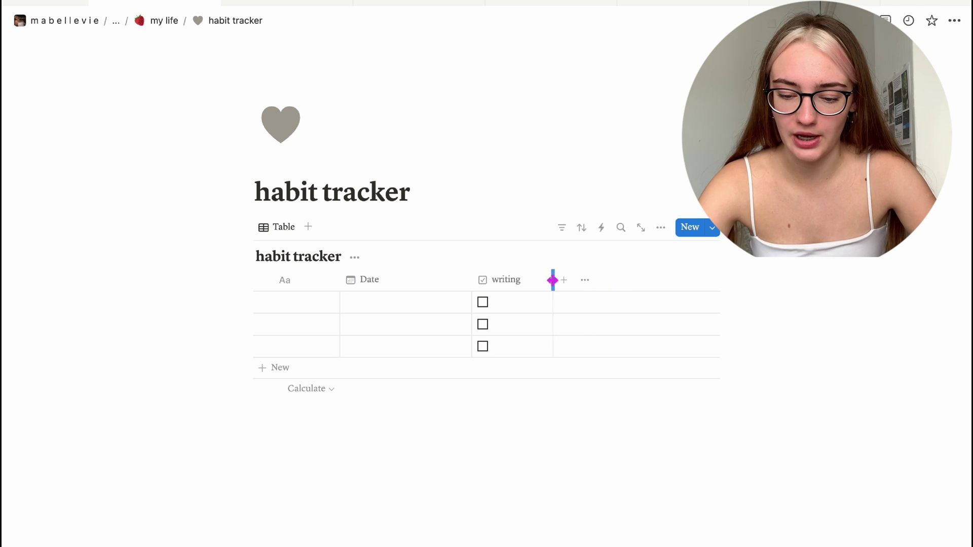
pyautogui.click(557, 280)
pyautogui.click(853, 502)
pyautogui.write('vitamins')
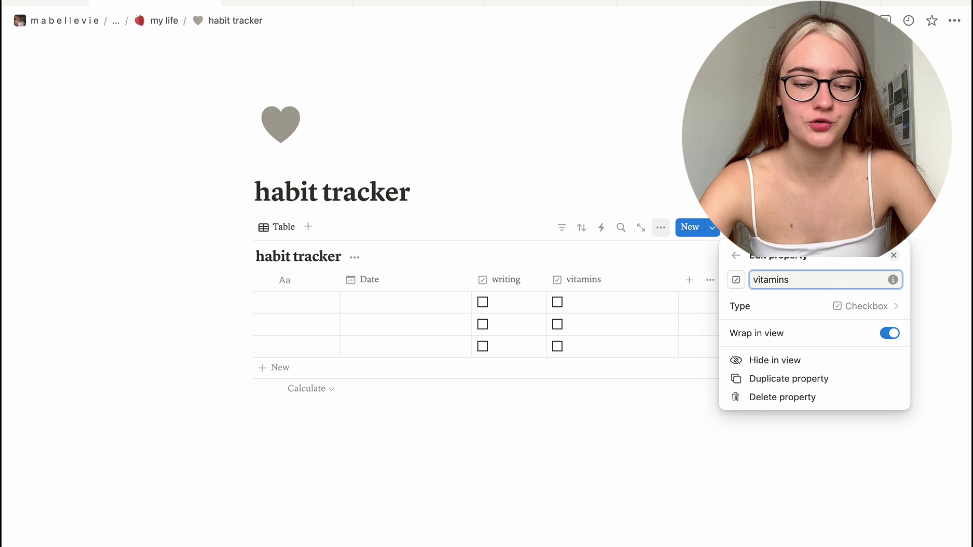
pyautogui.click(686, 282)
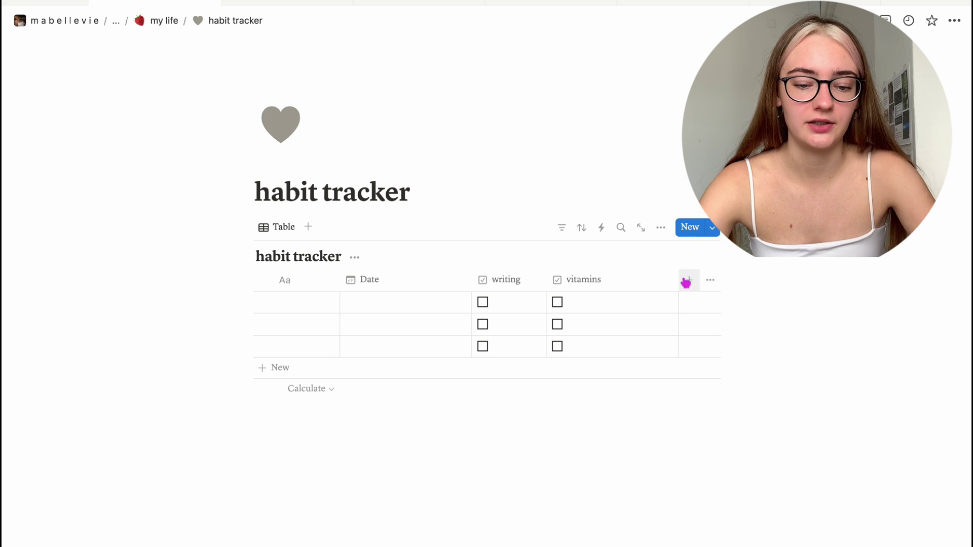
# Date the first row September 7, 2024, leaving writing ticked and vitamins unticked.
pyautogui.click(403, 305)
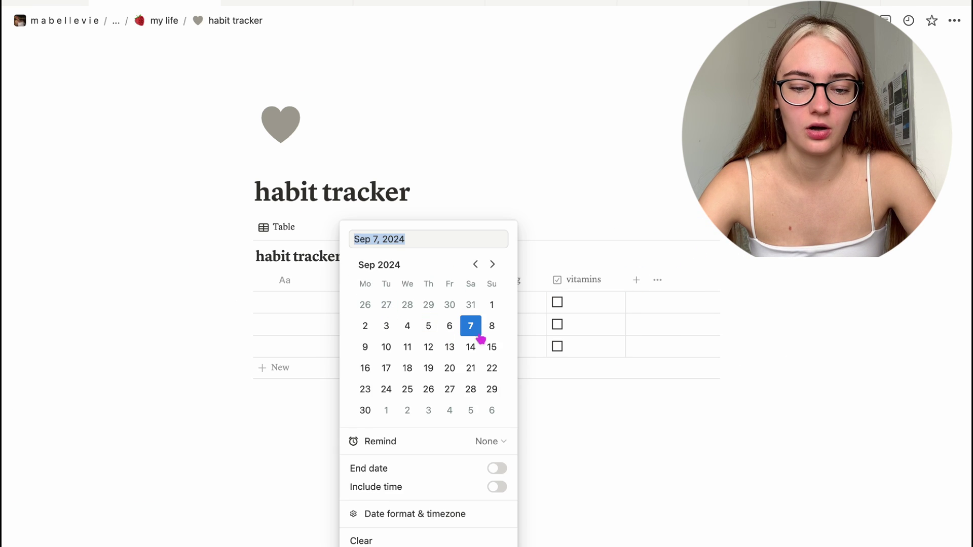
pyautogui.click(470, 326)
pyautogui.click(484, 303)
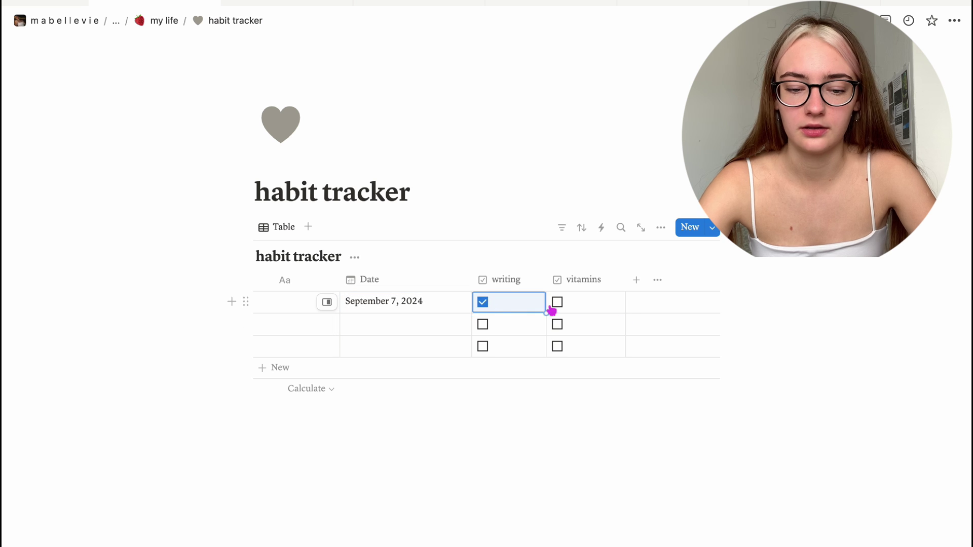
pyautogui.click(557, 302)
pyautogui.click(485, 304)
pyautogui.click(556, 304)
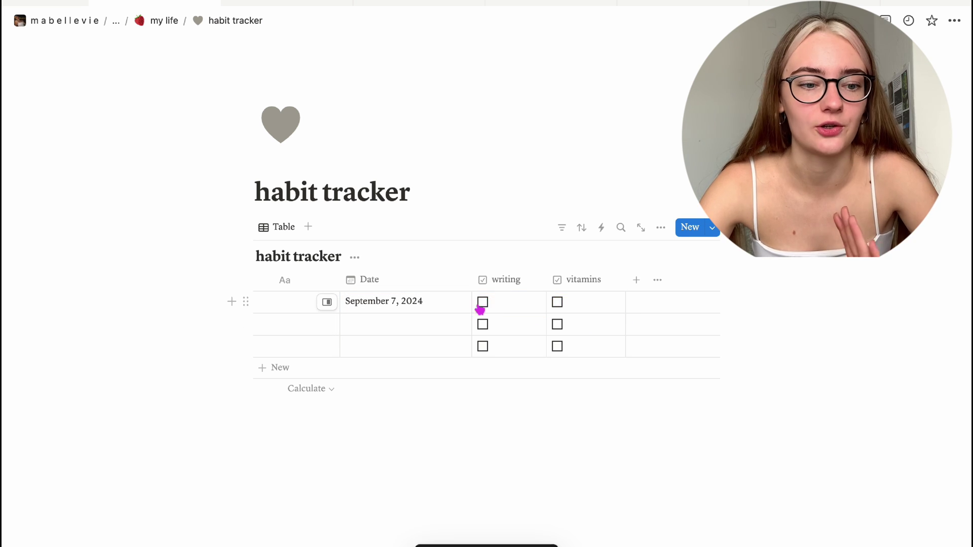
pyautogui.click(484, 309)
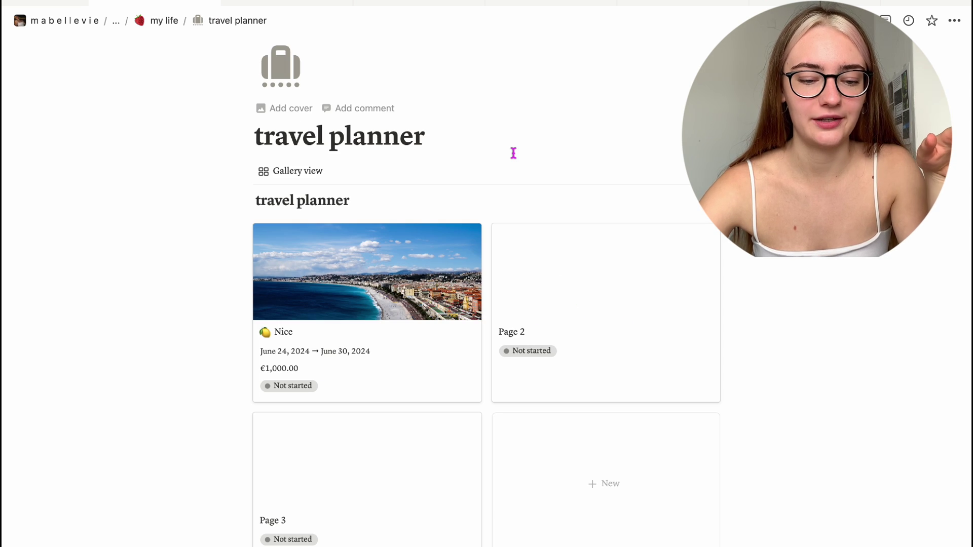
# Insert a new gallery database below the trip cards titled 'travel planner'.
pyautogui.write('/')
pyautogui.scroll(-10, 427, 323)
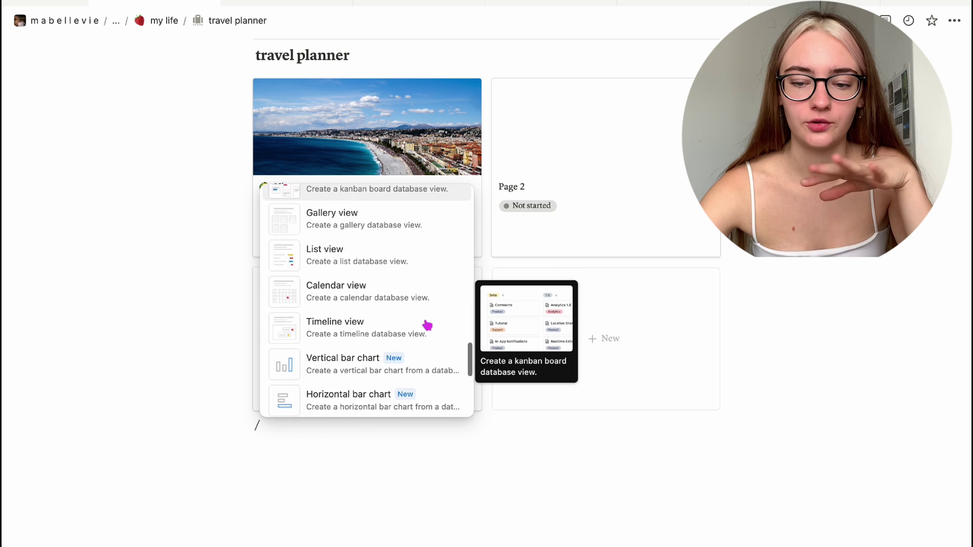
pyautogui.click(390, 189)
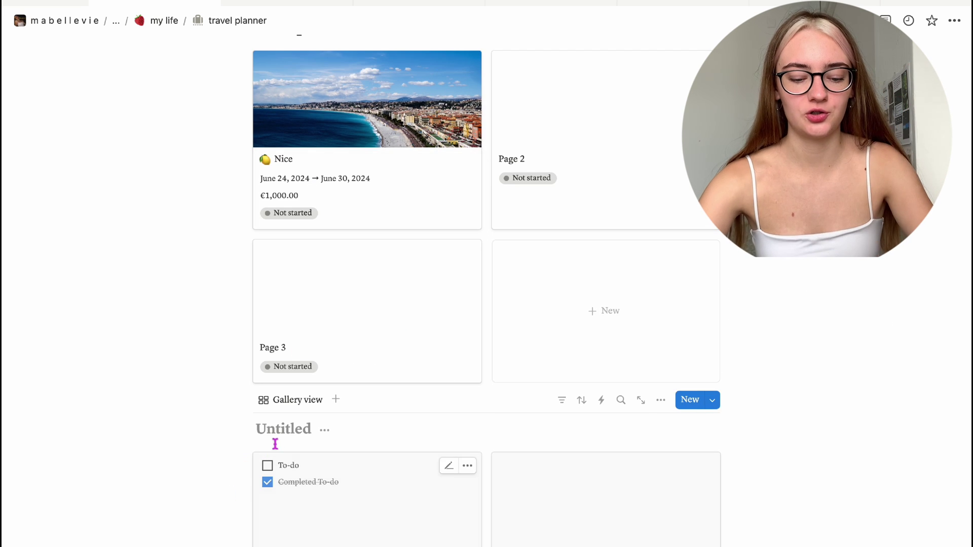
pyautogui.write('travel planner')
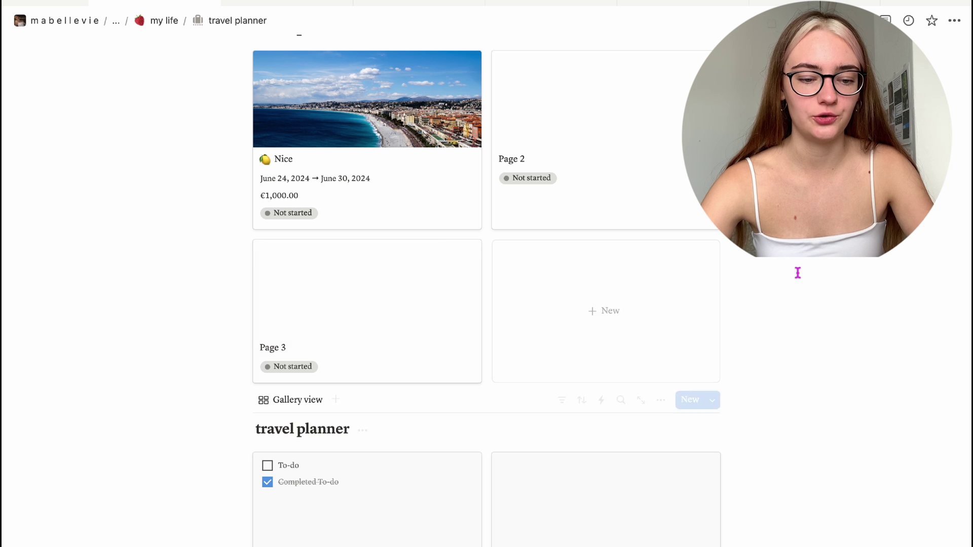
pyautogui.scroll(-3, 793, 273)
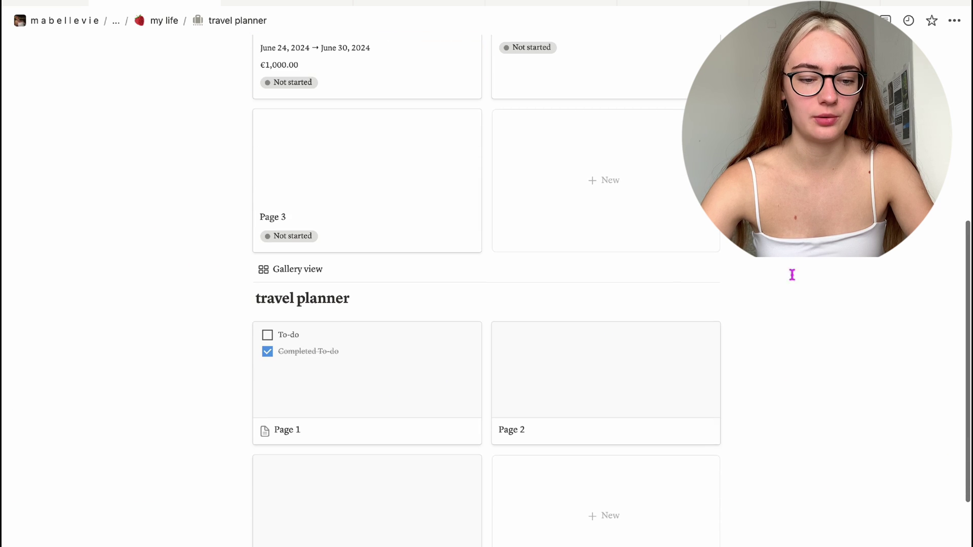
pyautogui.scroll(1, 358, 391)
# In the gallery's Page 1, select the sample to-dos and add a Date property.
pyautogui.click(349, 414)
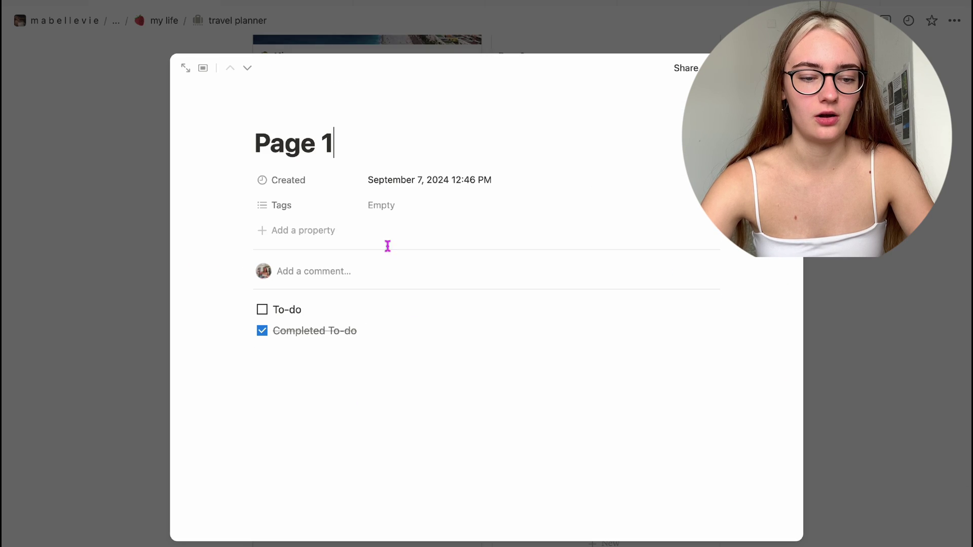
pyautogui.moveTo(218, 330); pyautogui.dragTo(310, 319)
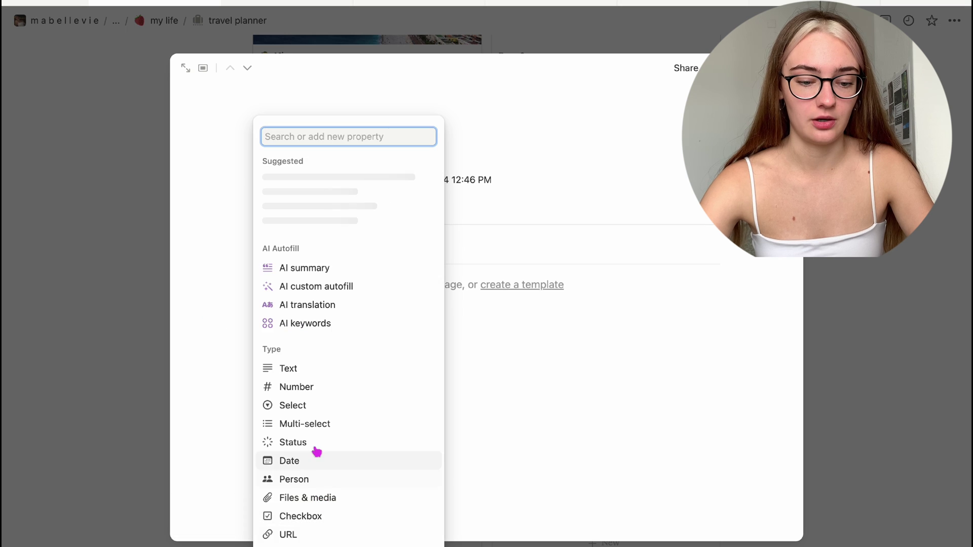
pyautogui.click(315, 458)
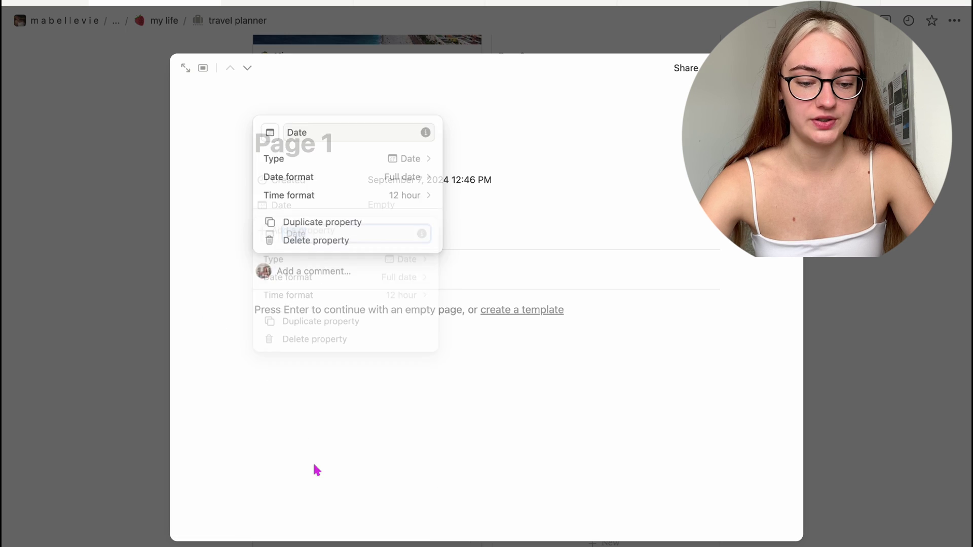
# Name the property Dates and set it to September 9–15, 2024.
pyautogui.press('Left')
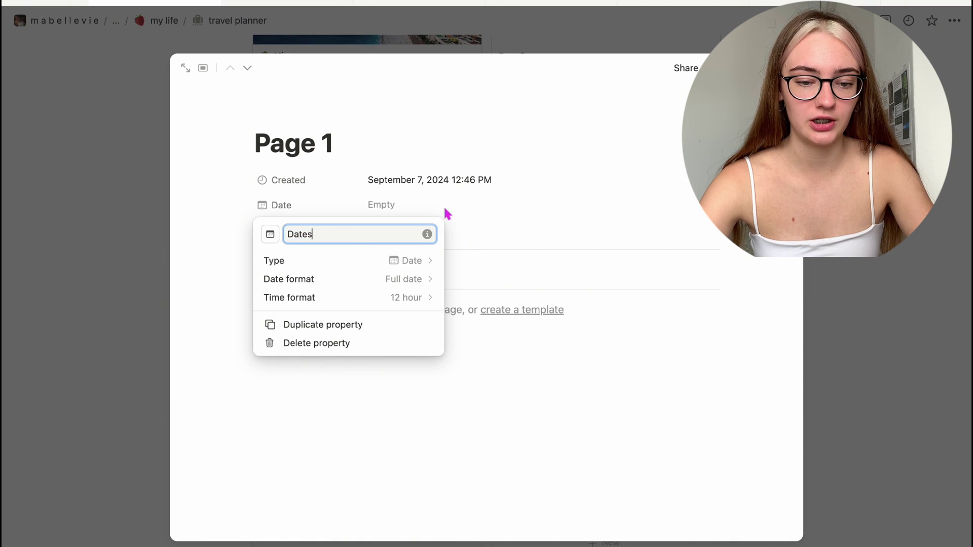
pyautogui.press('Return')
pyautogui.click(417, 210)
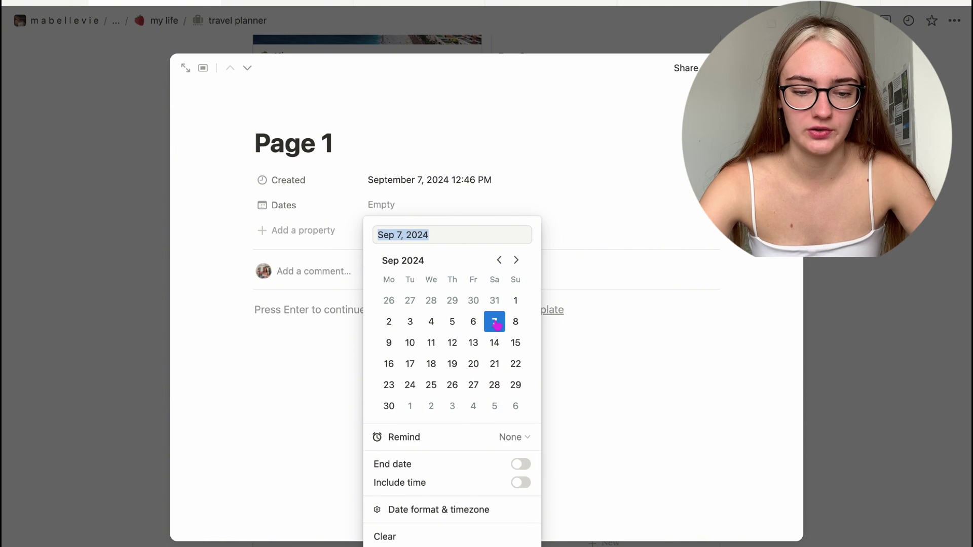
pyautogui.click(389, 342)
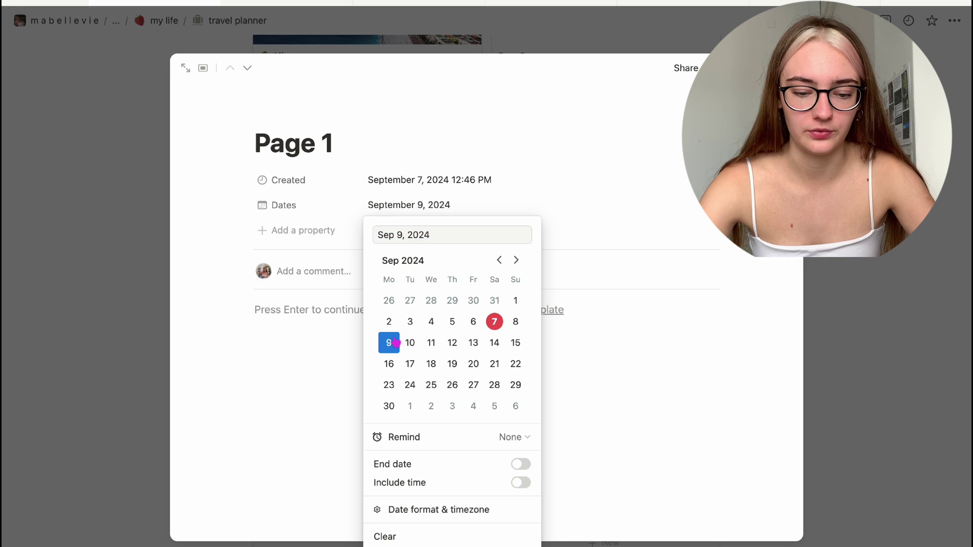
pyautogui.click(522, 466)
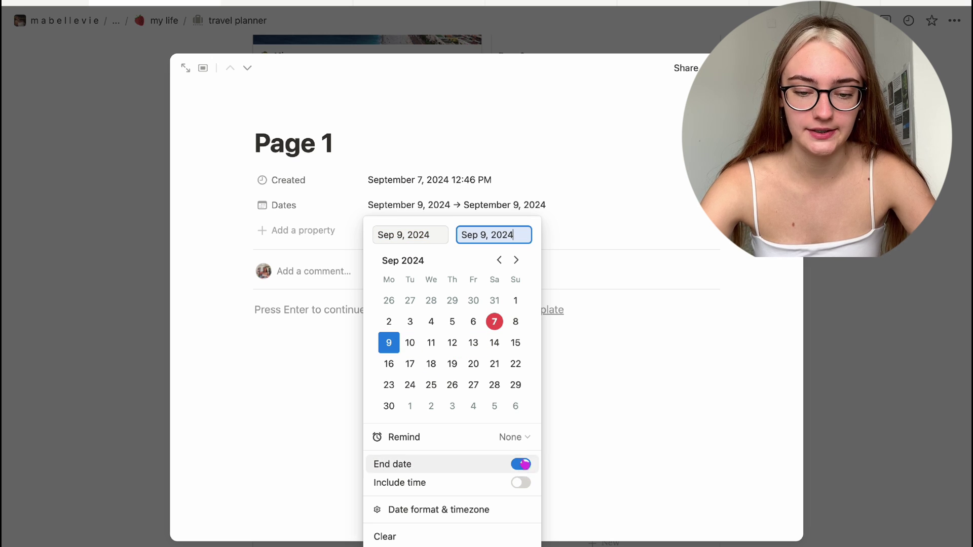
pyautogui.click(314, 232)
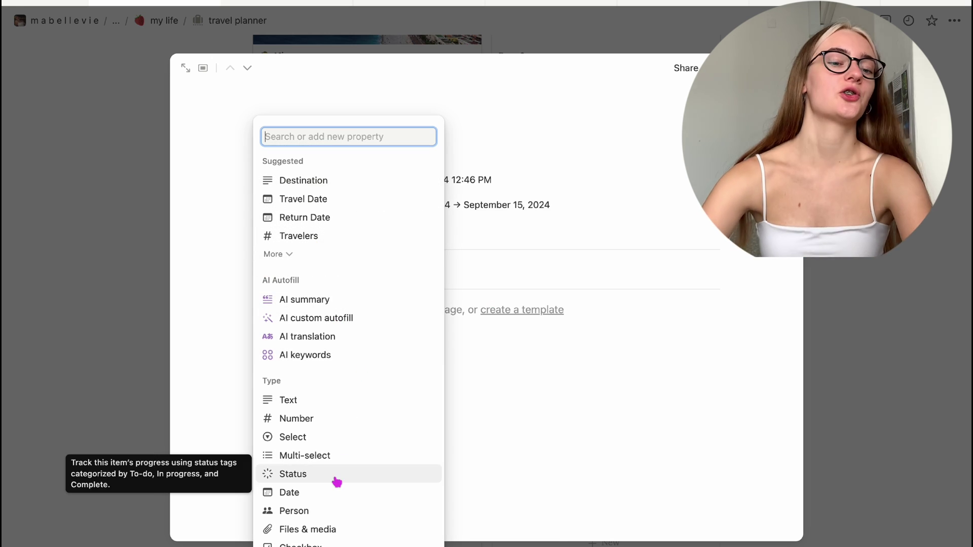
# Add a Budget property formatted in US dollars with the amount 1500.
pyautogui.scroll(-3, 336, 478)
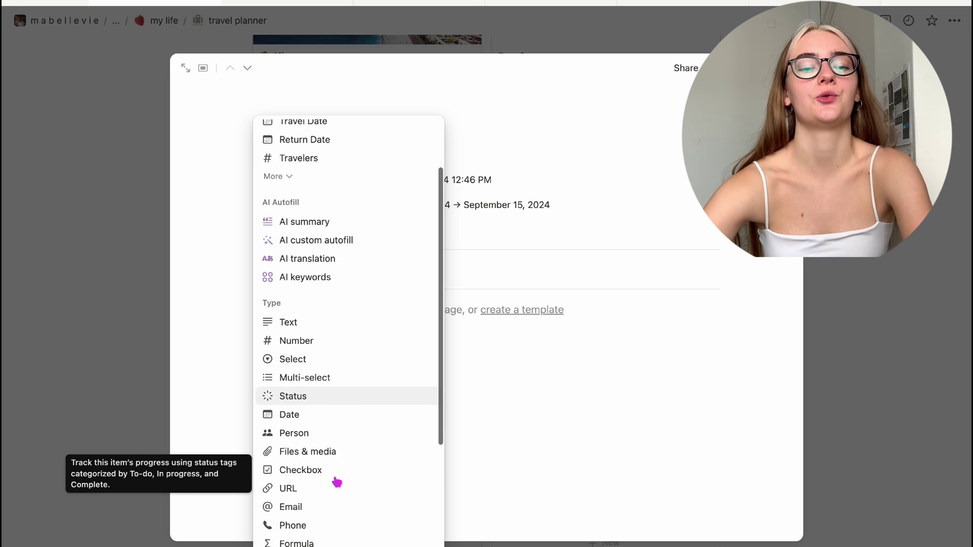
pyautogui.scroll(3, 337, 477)
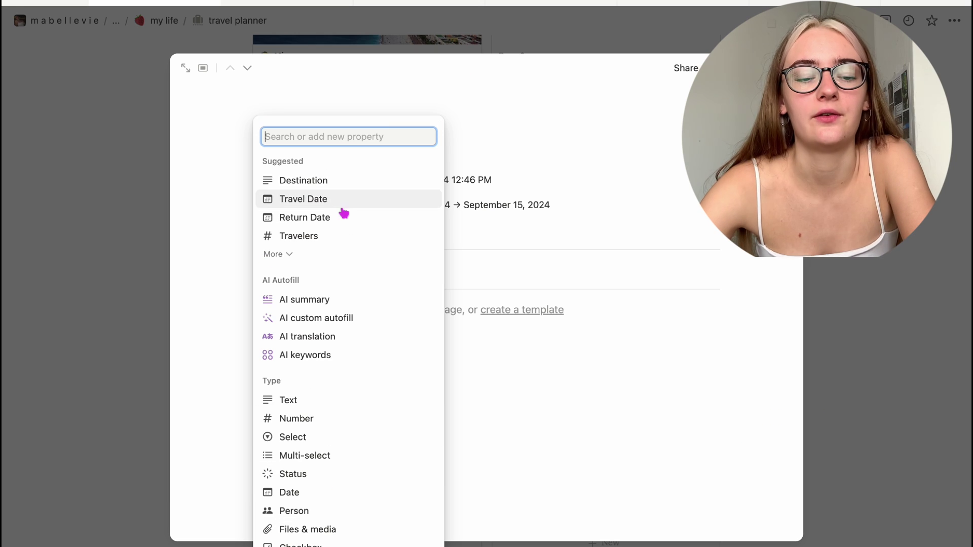
pyautogui.click(285, 258)
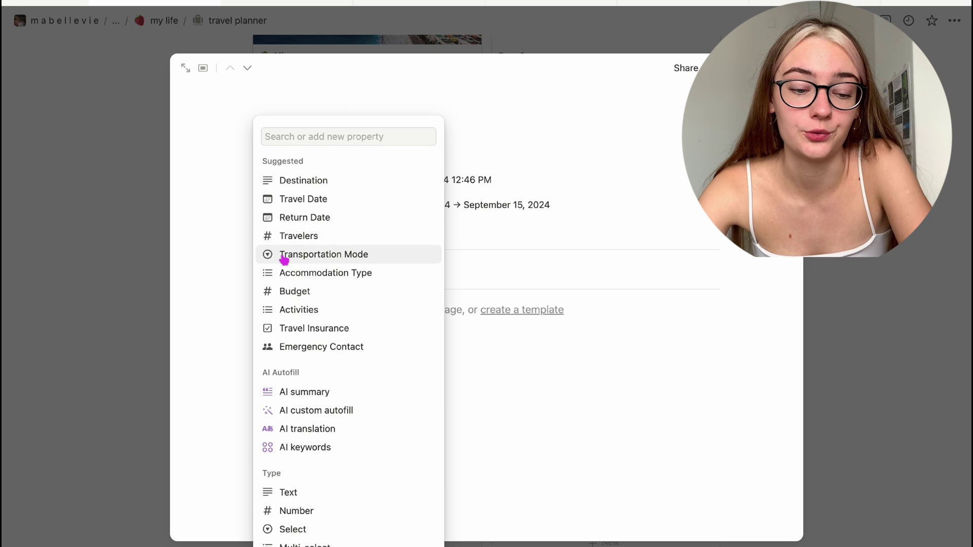
pyautogui.click(318, 296)
pyautogui.click(413, 282)
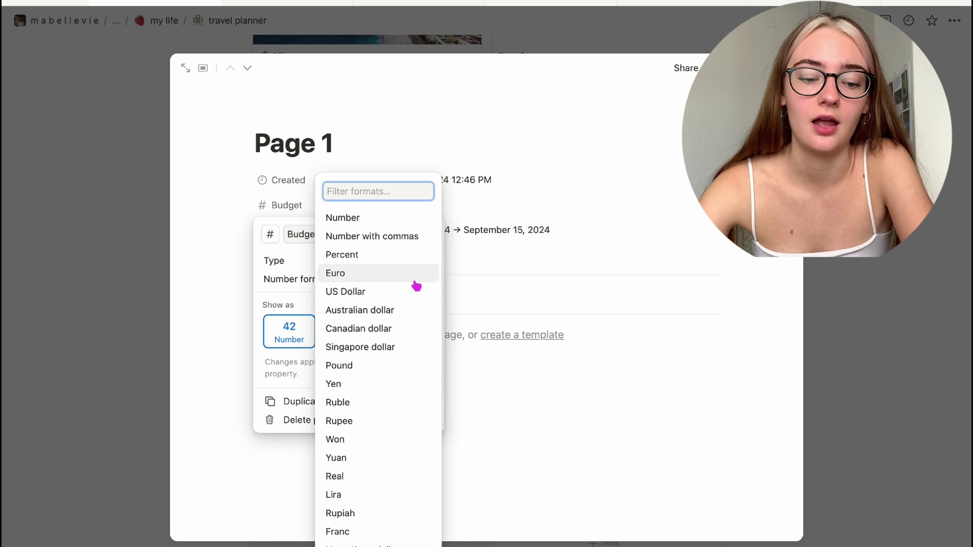
pyautogui.click(382, 295)
pyautogui.click(416, 208)
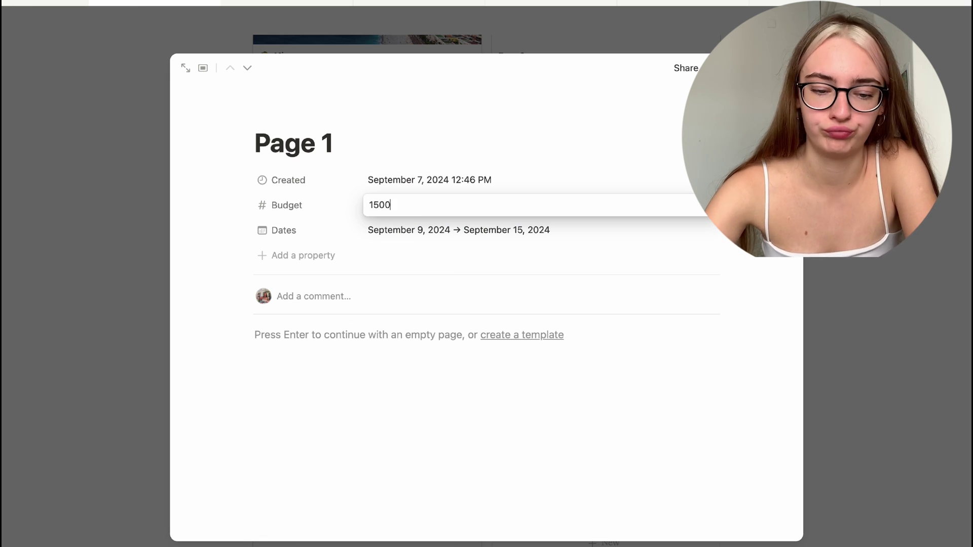
pyautogui.press('Return')
# Retitle the page 'Lyon'.
pyautogui.tripleClick(341, 133)
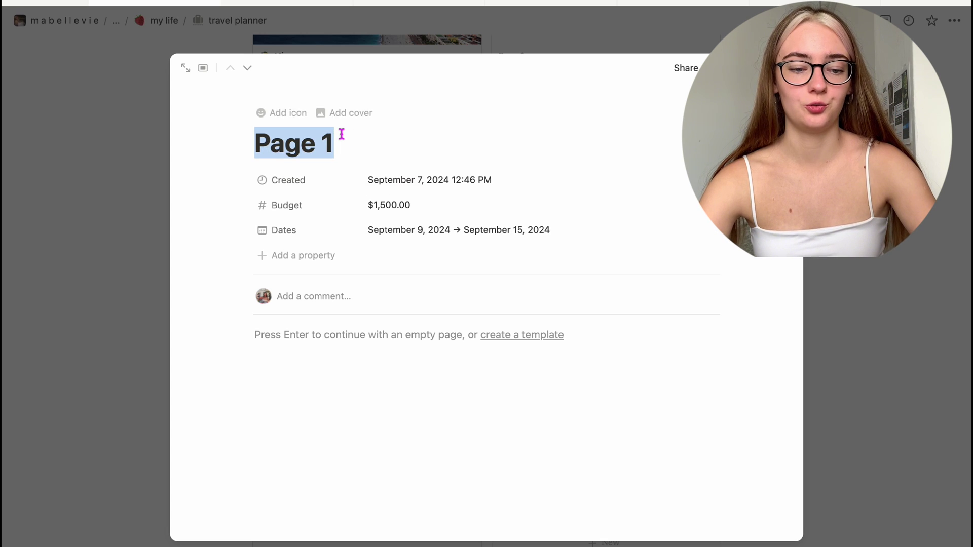
pyautogui.write('Nice')
pyautogui.press('BackSpace')
pyautogui.press('BackSpace')
pyautogui.press('BackSpace')
pyautogui.press('BackSpace')
pyautogui.write('Lyon')
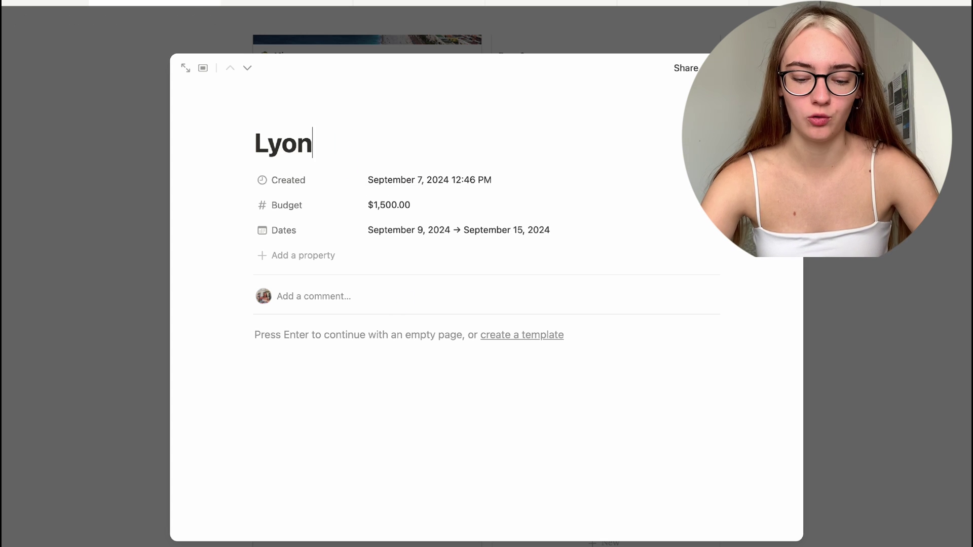
pyautogui.press('Return')
# Give the Lyon page a cover photo from a stock search for 'lyon'.
pyautogui.click(332, 121)
pyautogui.click(611, 101)
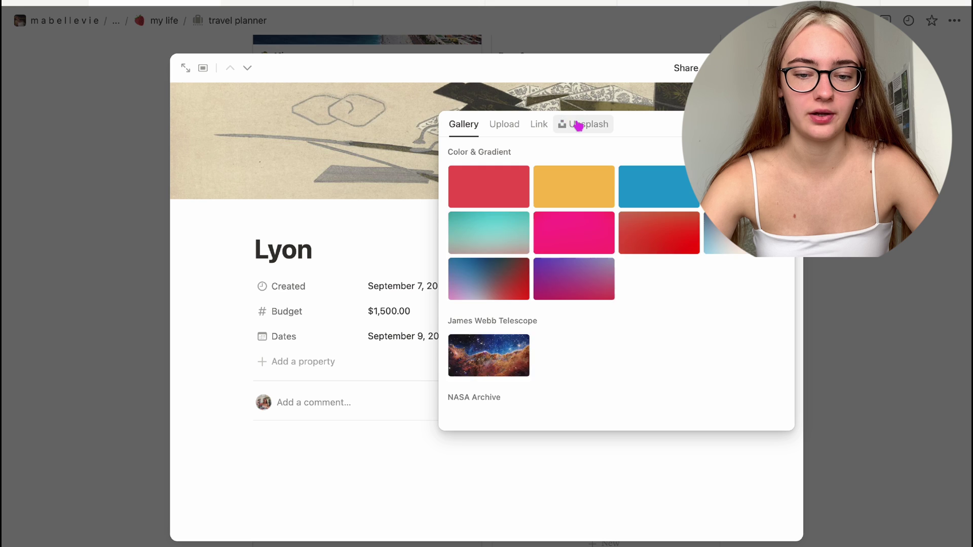
pyautogui.click(578, 124)
pyautogui.write('lyon')
pyautogui.click(486, 195)
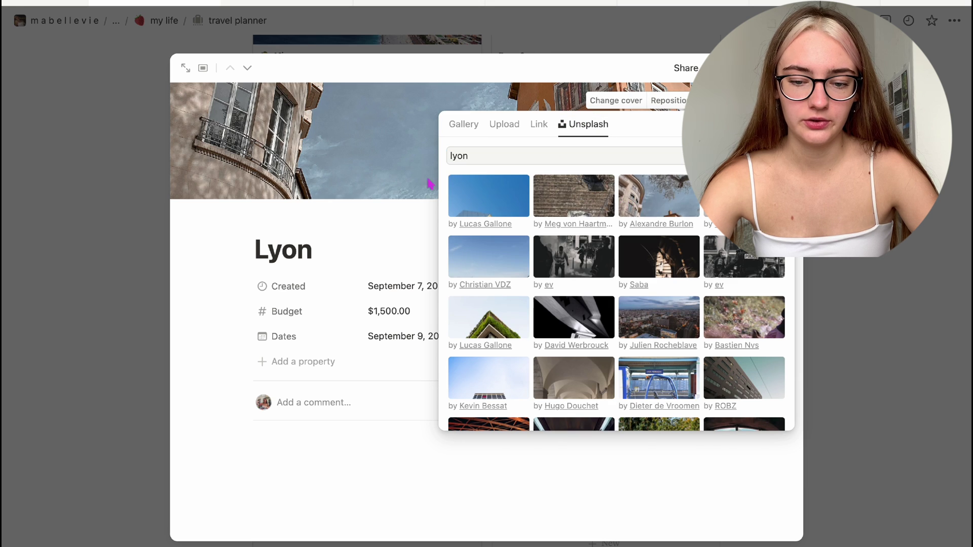
pyautogui.click(405, 153)
# Set gallery card previews to the page cover and show Budget and Dates on the cards.
pyautogui.press('Escape')
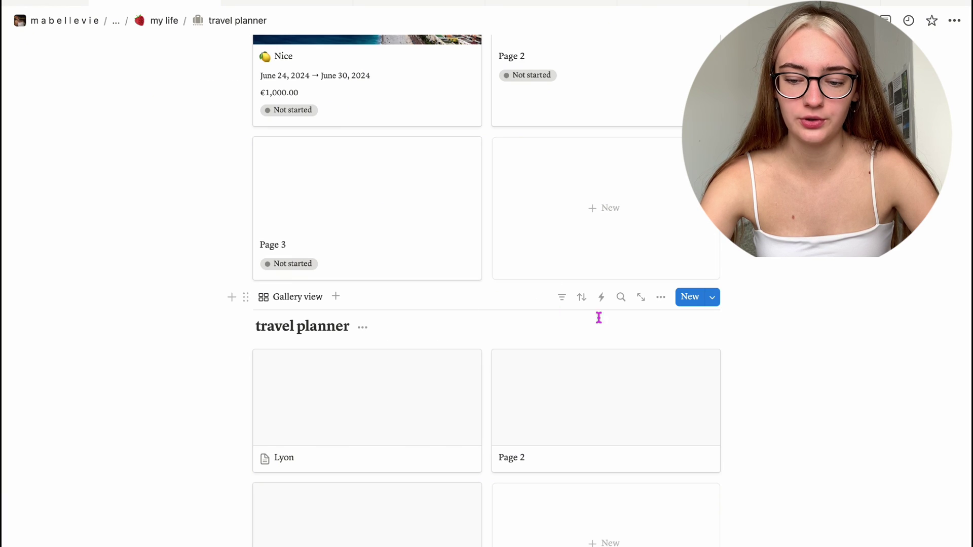
pyautogui.click(661, 297)
pyautogui.click(873, 352)
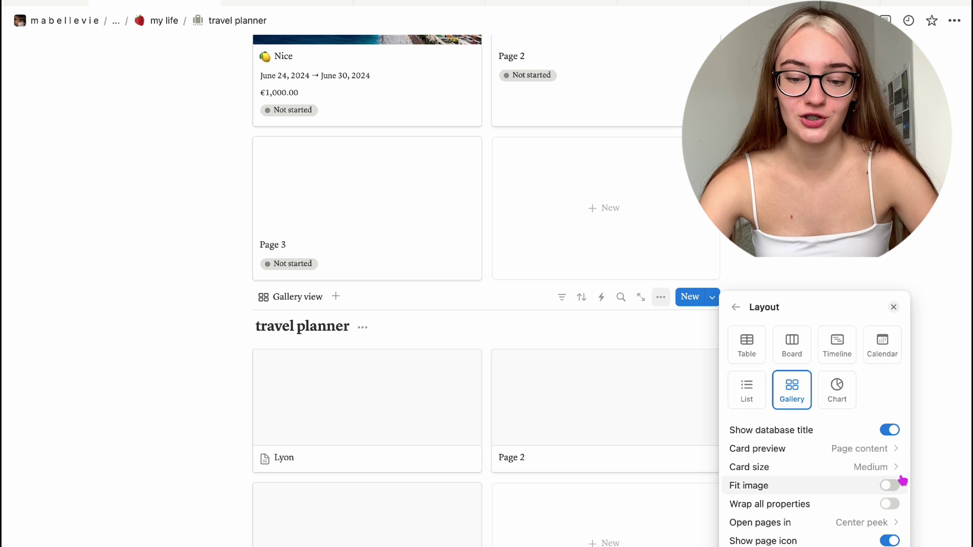
pyautogui.click(892, 455)
pyautogui.click(840, 489)
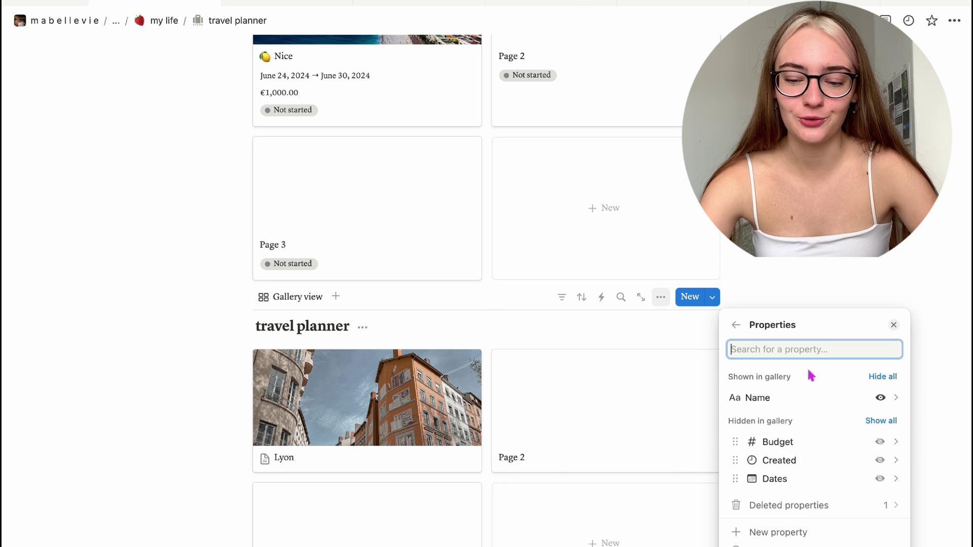
pyautogui.click(880, 439)
pyautogui.click(879, 479)
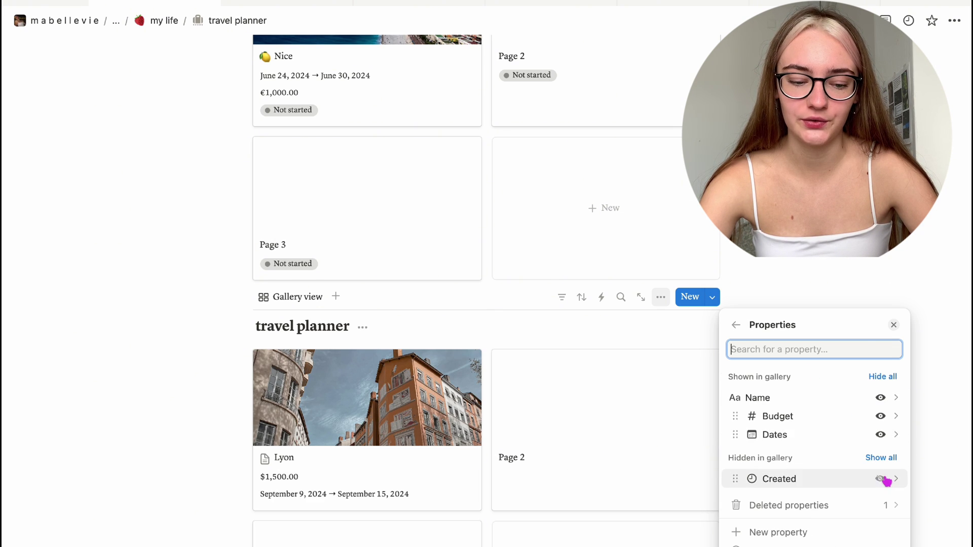
pyautogui.click(893, 263)
# Add a List view, delete the empty Page 2 and Page 3, and adjust its properties.
pyautogui.scroll(-5, 847, 274)
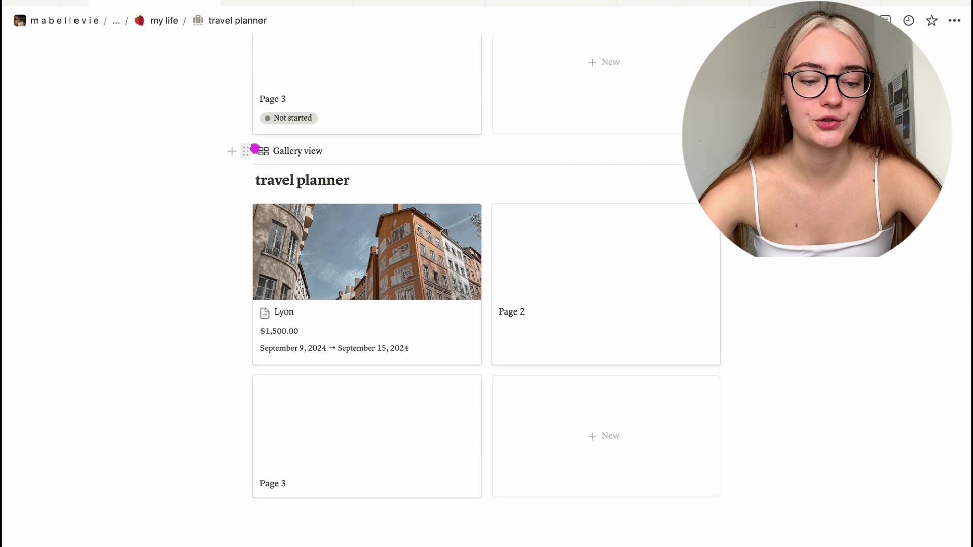
pyautogui.click(336, 151)
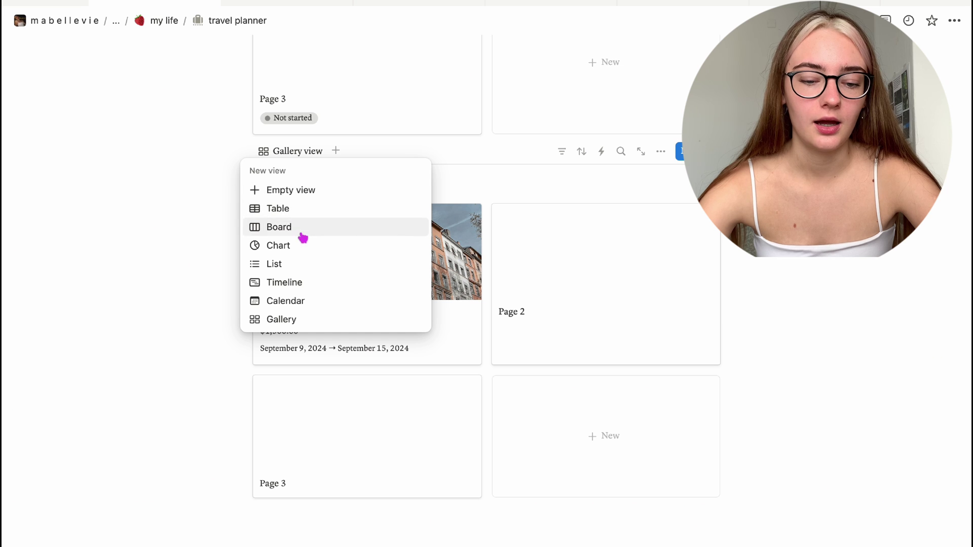
pyautogui.click(299, 266)
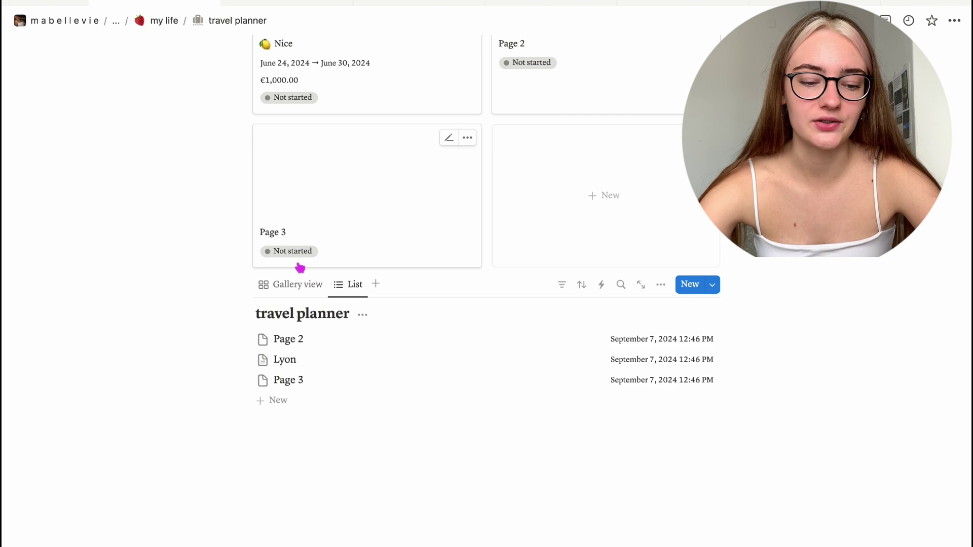
pyautogui.click(245, 339)
pyautogui.click(246, 380)
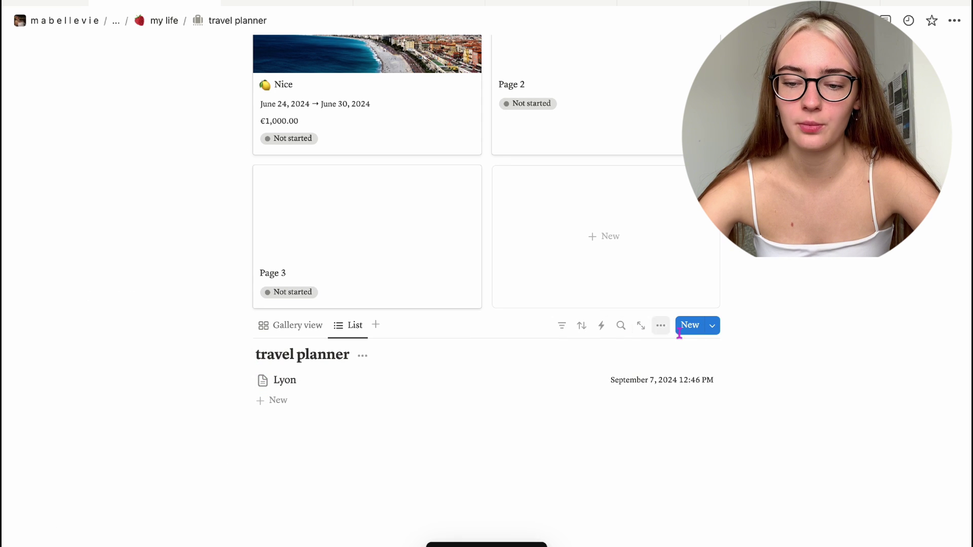
pyautogui.click(660, 325)
pyautogui.click(852, 352)
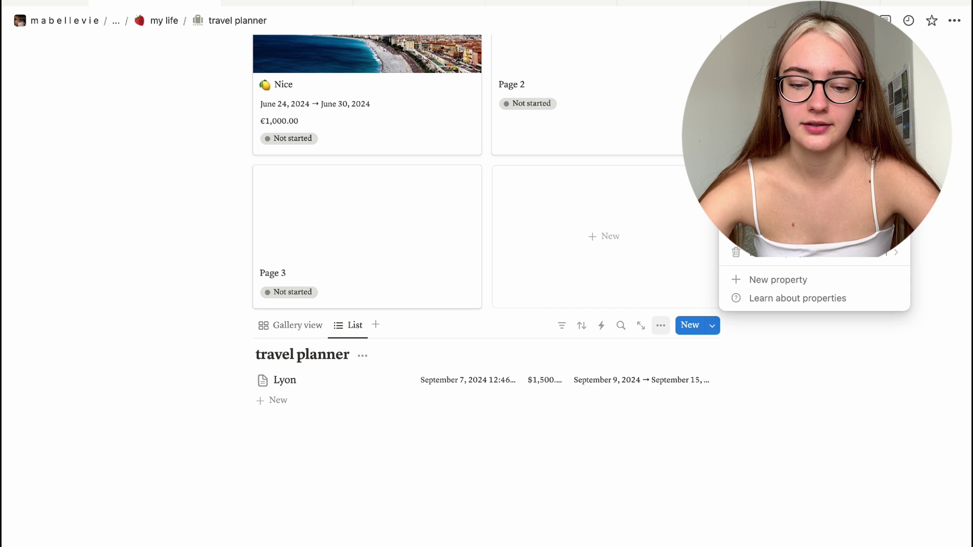
pyautogui.press('Escape')
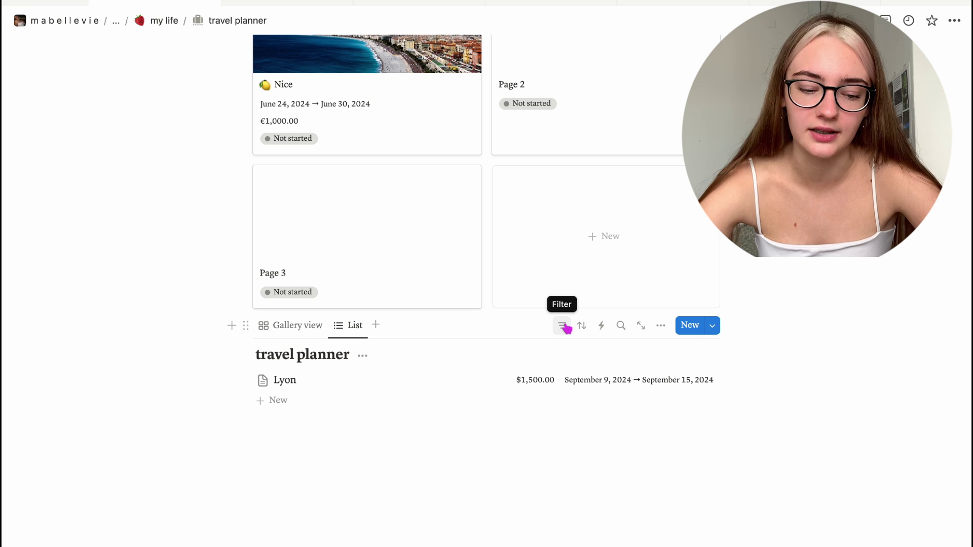
pyautogui.click(376, 325)
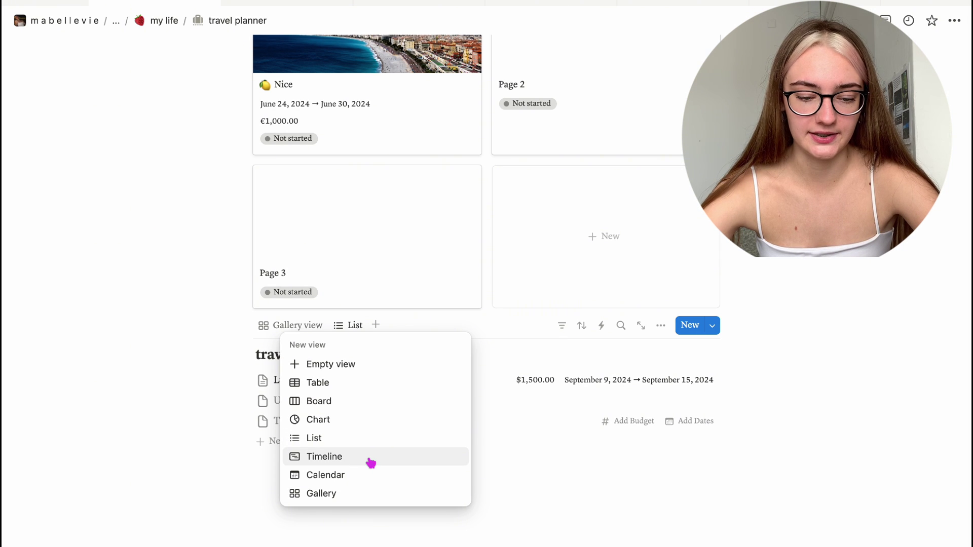
# Add a Timeline view and scroll across to the Lyon bar spanning September 9–15.
pyautogui.click(372, 463)
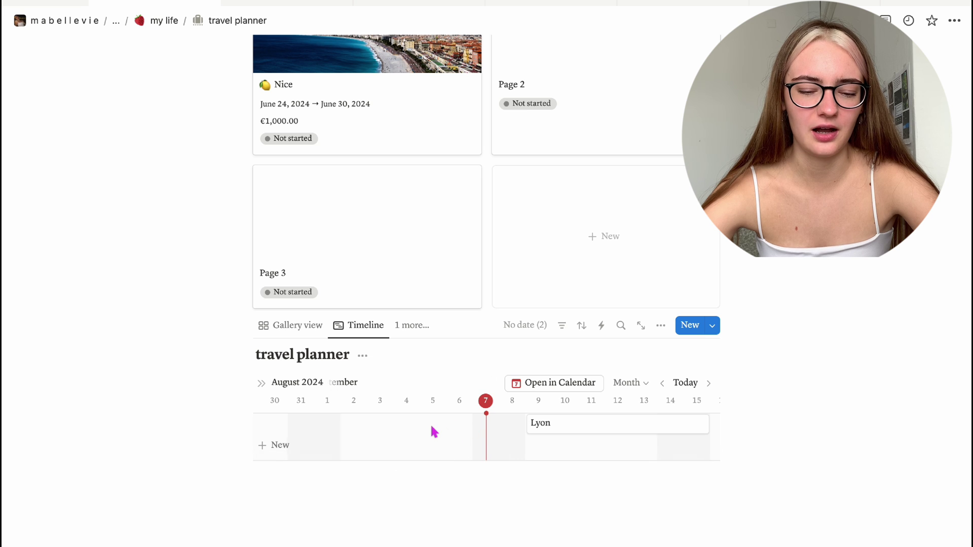
pyautogui.hscroll(3, 431, 423)
pyautogui.hscroll(-4, 431, 425)
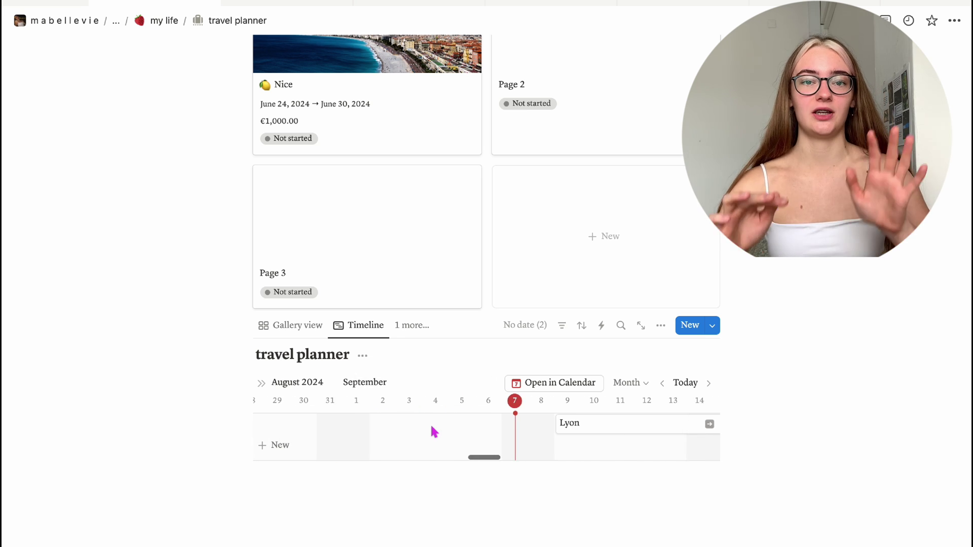
pyautogui.hscroll(3, 431, 427)
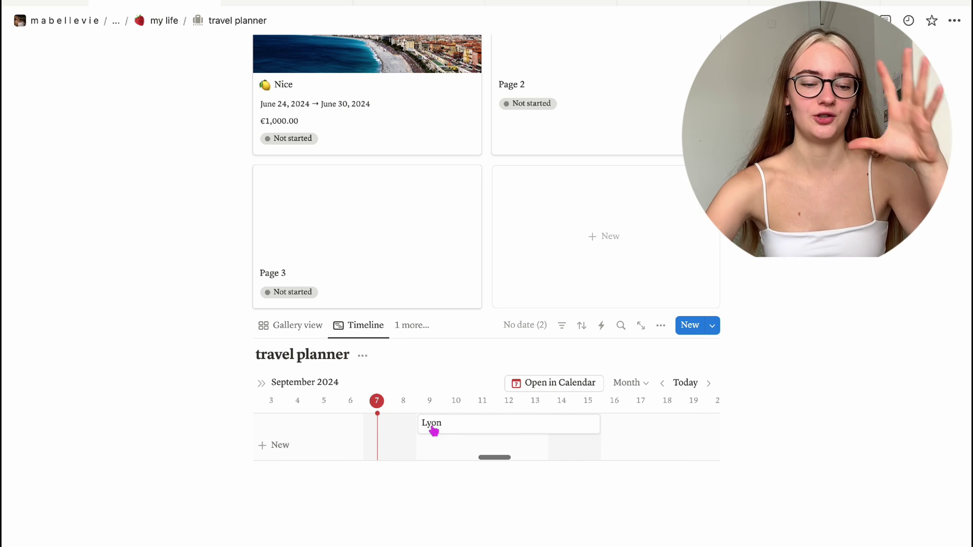
pyautogui.hscroll(2, 433, 431)
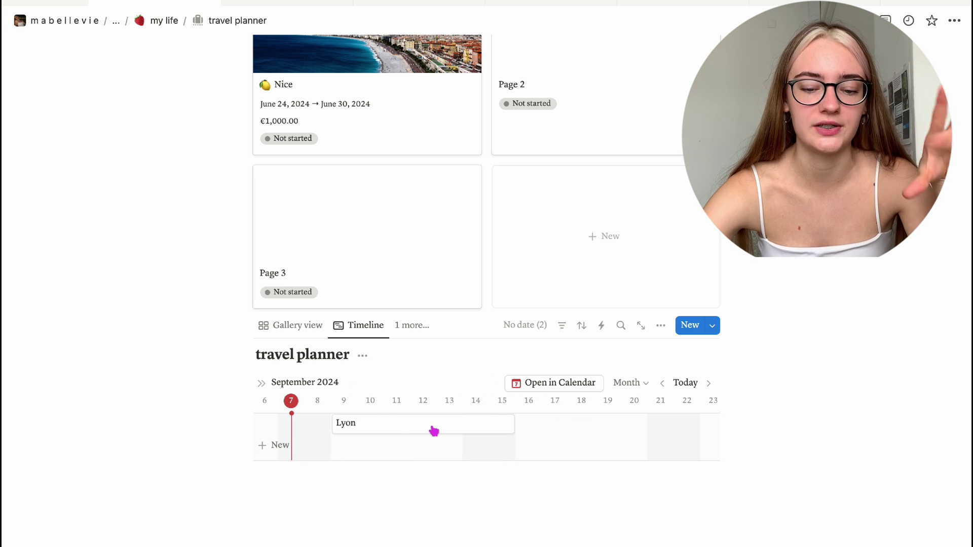
pyautogui.hscroll(-3, 433, 430)
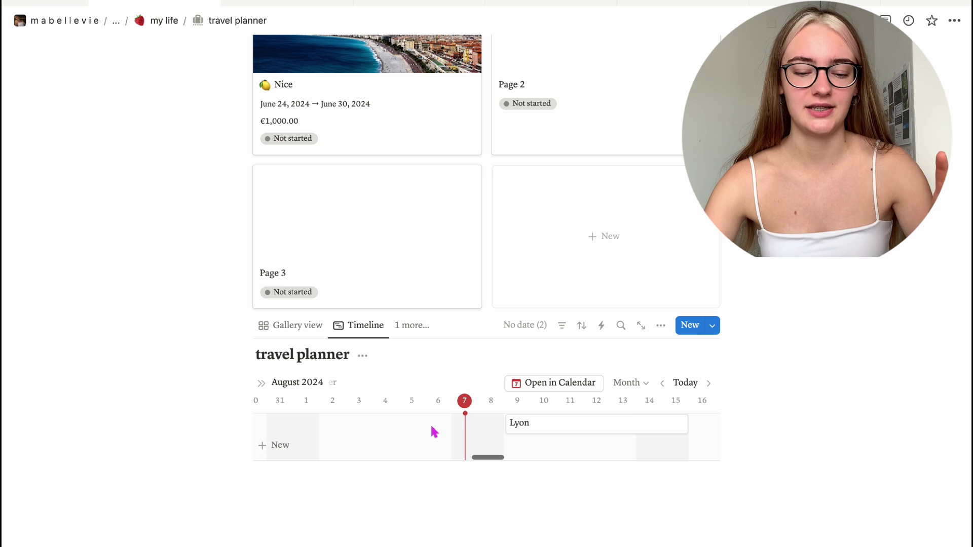
pyautogui.hscroll(1, 434, 431)
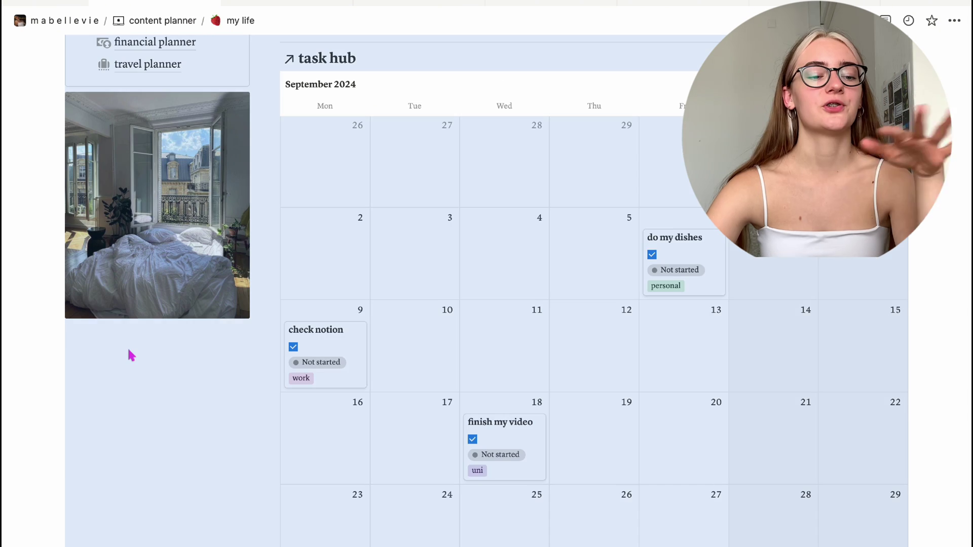
# Create a 'morning routine' toggle under the room photo with bullets 'wash my face' and 'brush teeth'.
pyautogui.click(144, 349)
pyautogui.write('/')
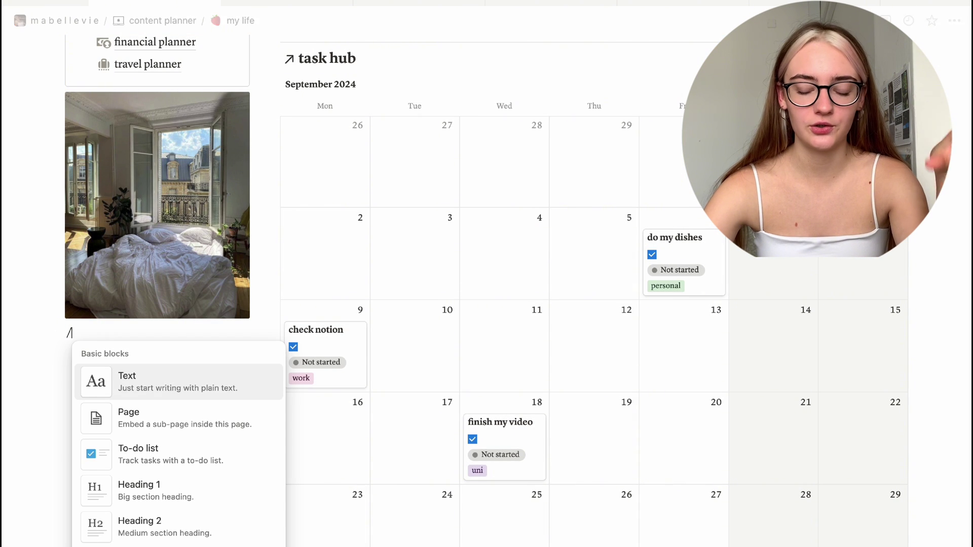
pyautogui.write('tog')
pyautogui.click(161, 373)
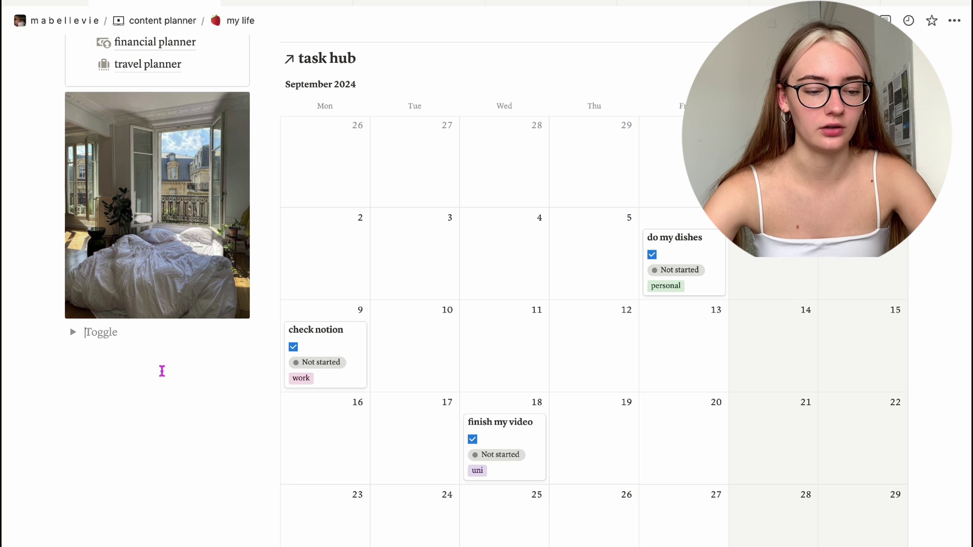
pyautogui.write('morning r')
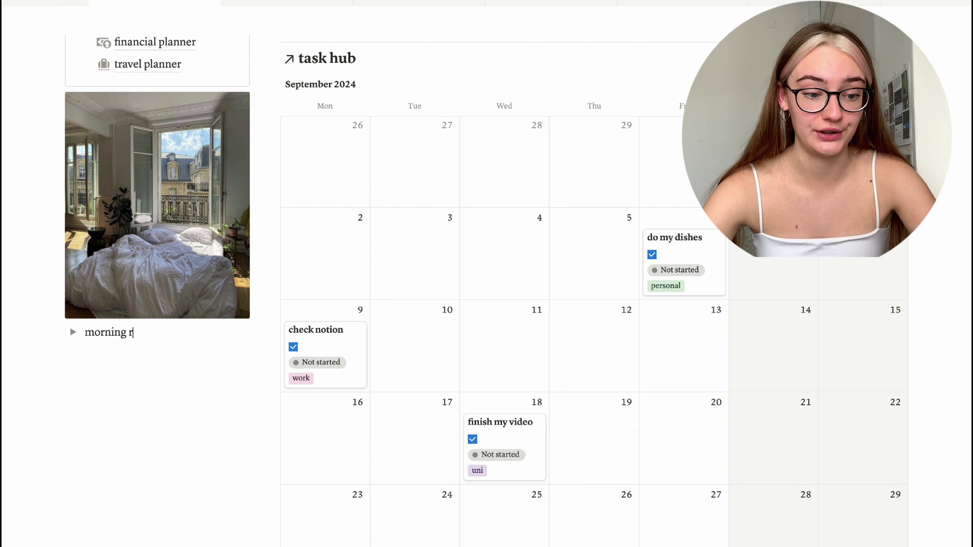
pyautogui.write('outine')
pyautogui.click(73, 332)
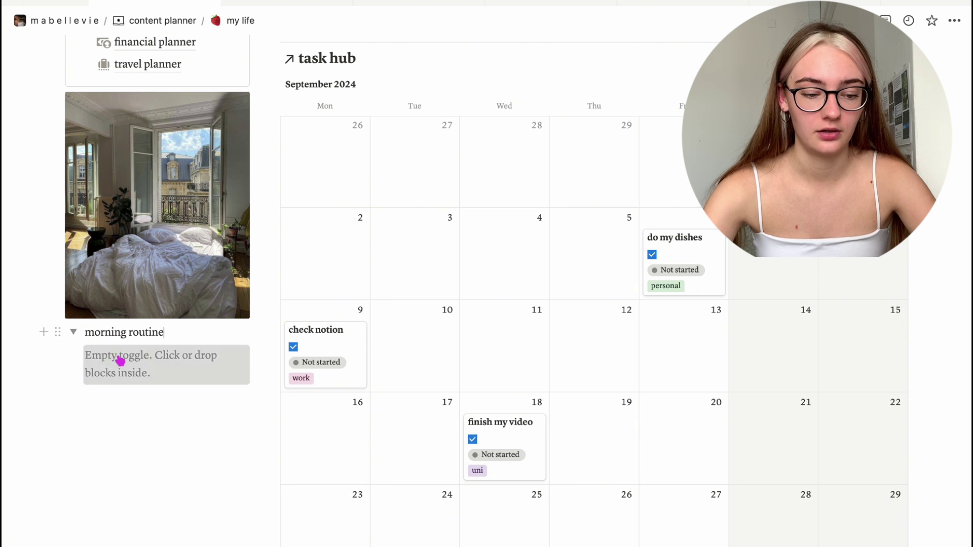
pyautogui.click(88, 355)
pyautogui.write('-')
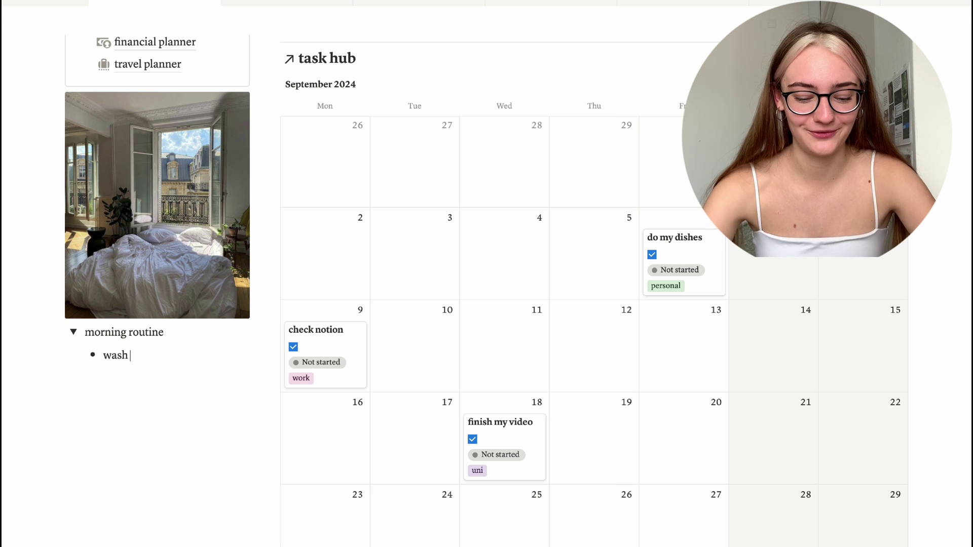
pyautogui.press('BackSpace')
pyautogui.press('BackSpace')
pyautogui.press('BackSpace')
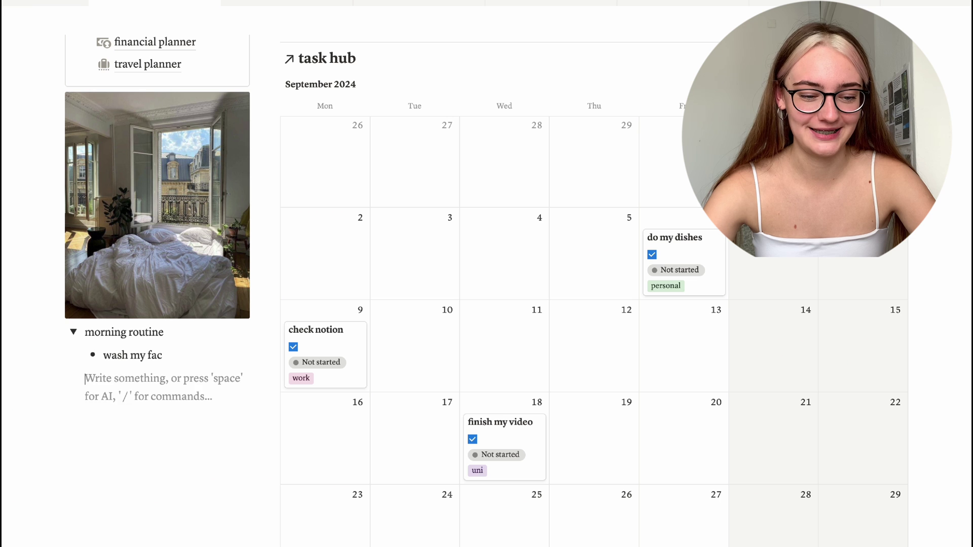
pyautogui.write('e')
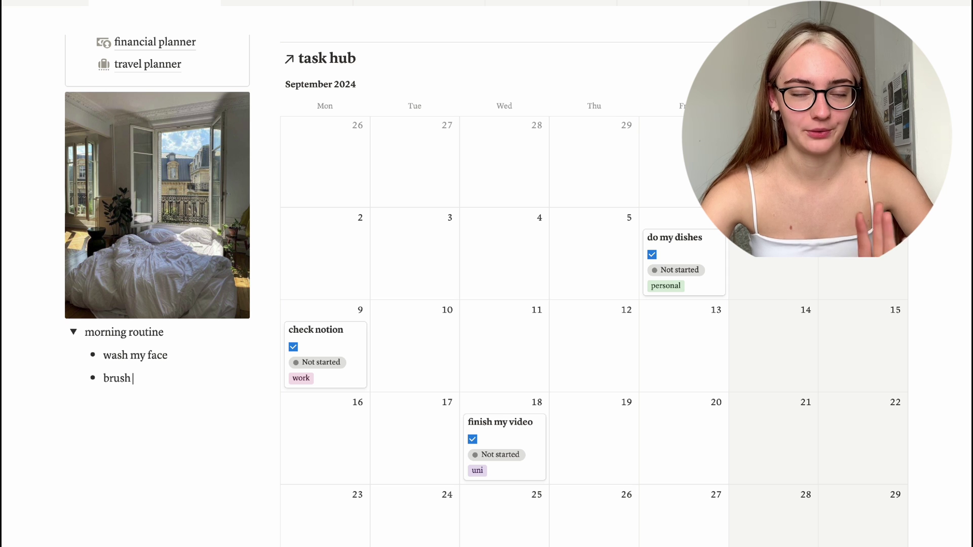
pyautogui.write('teeth')
# Give the morning routine toggle block a brown background.
pyautogui.click(57, 332)
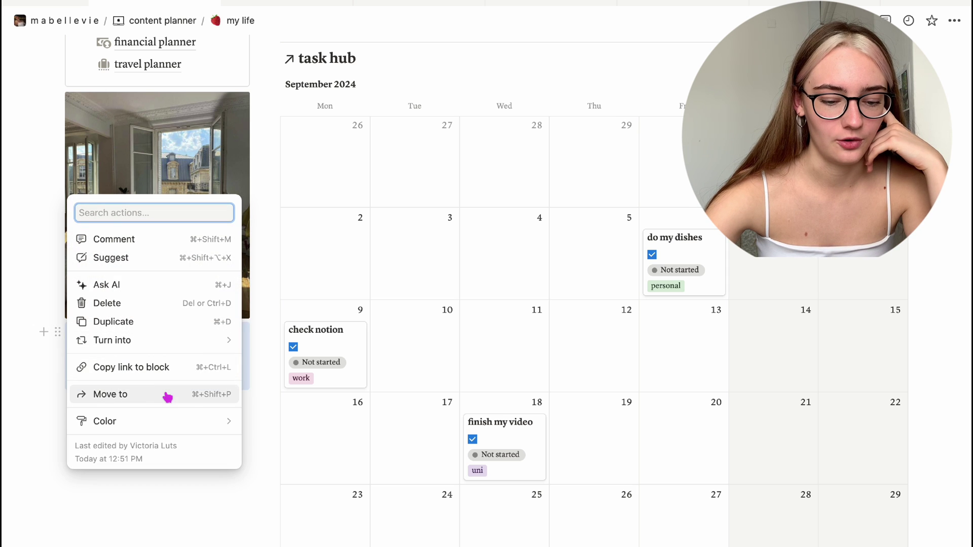
pyautogui.moveTo(152, 419)
pyautogui.scroll(-2, 344, 304)
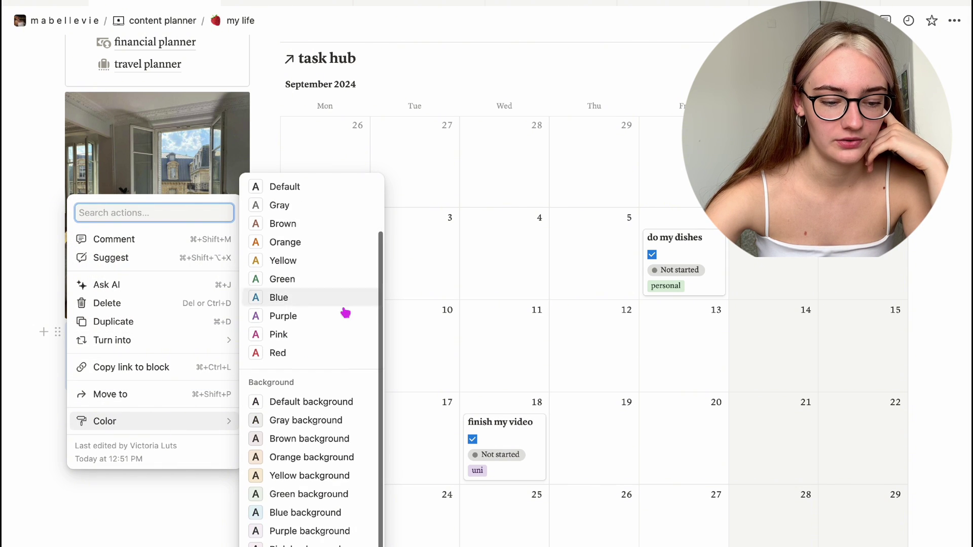
pyautogui.click(308, 439)
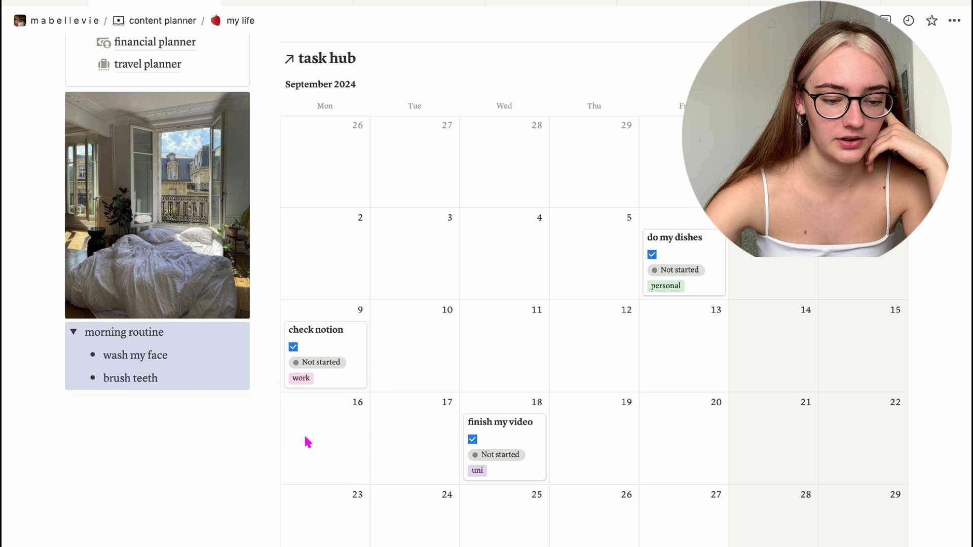
pyautogui.click(177, 374)
# Select the morning routine toggle's title text.
pyautogui.tripleClick(117, 334)
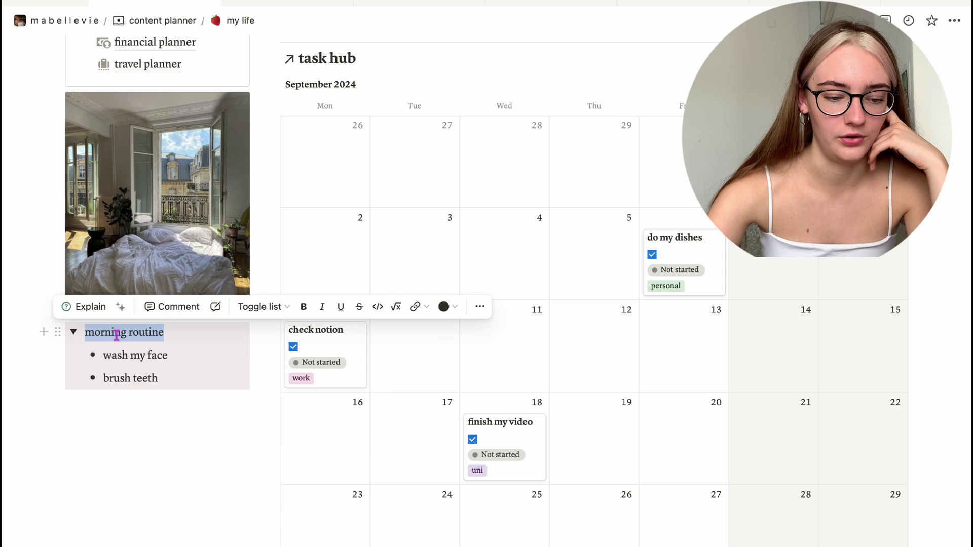